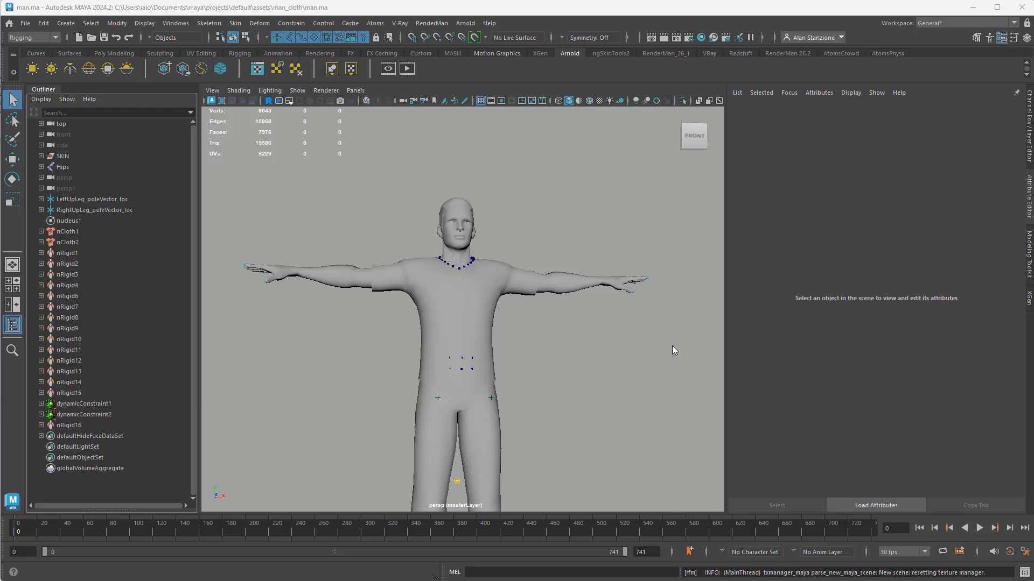
Step: Inspect the nCloth setup of the T-shirt and jeans meshes on the character
left_click_drag(373, 316, 383, 359, "alt")
left_click(480, 318)
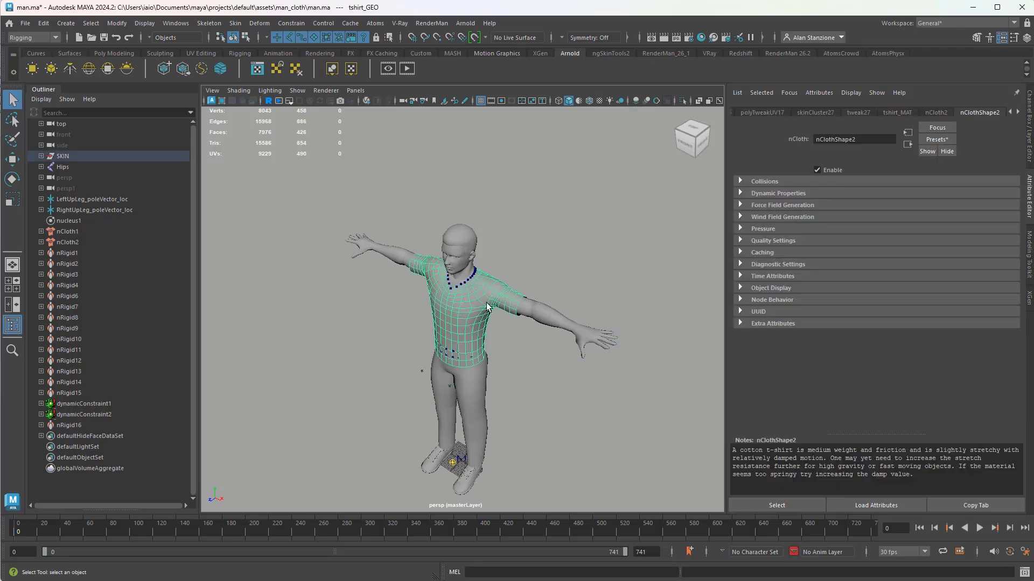
left_click(484, 398)
left_click(473, 385)
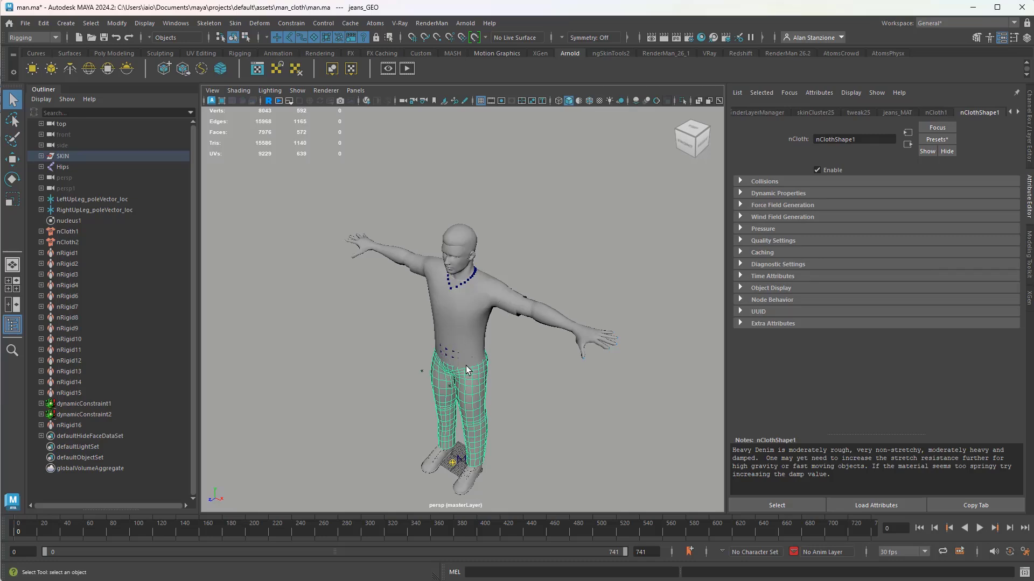
left_click_drag(466, 366, 519, 345, "alt")
middle_click_drag(519, 330, 537, 260, "alt")
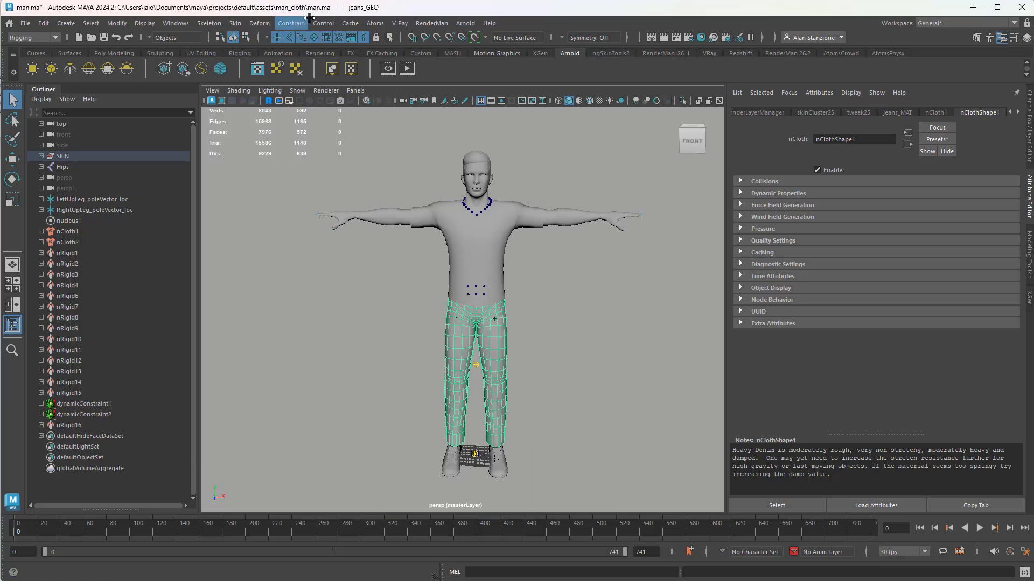
left_click(375, 23)
mouse_move(396, 59)
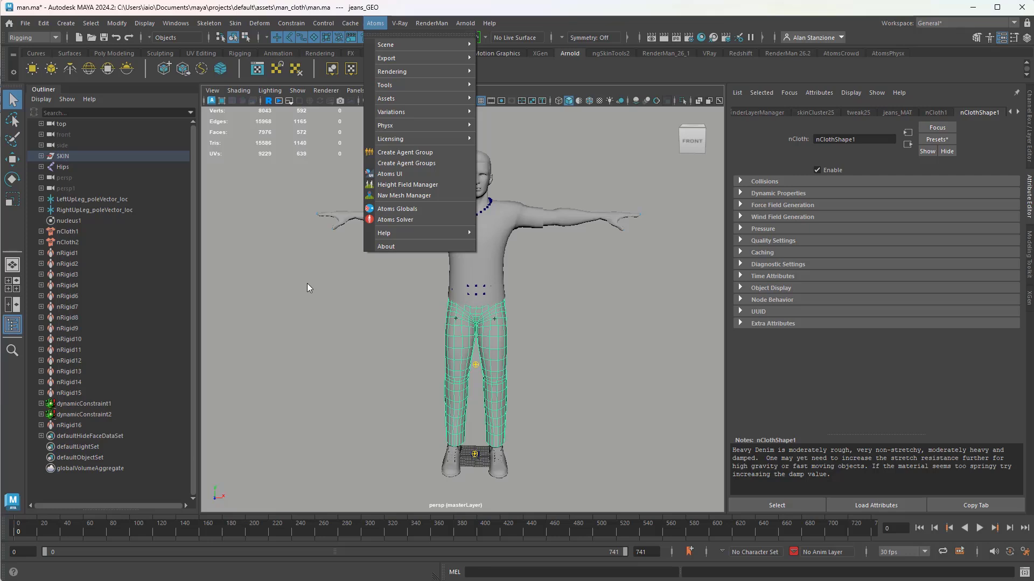
left_click(372, 306)
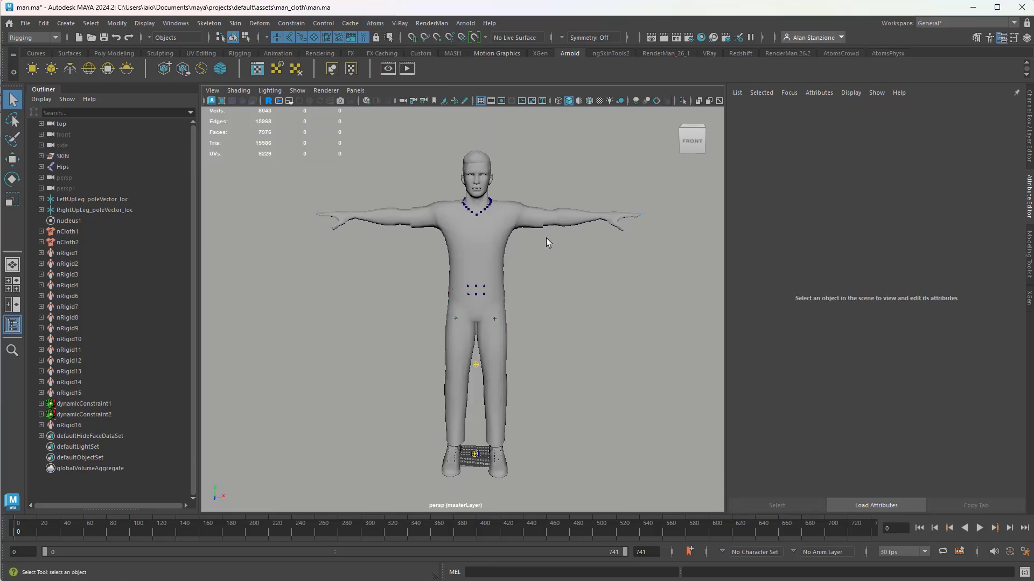
Step: Open the recent scene sim.ma, discarding the changes to man.ma
left_click(25, 23)
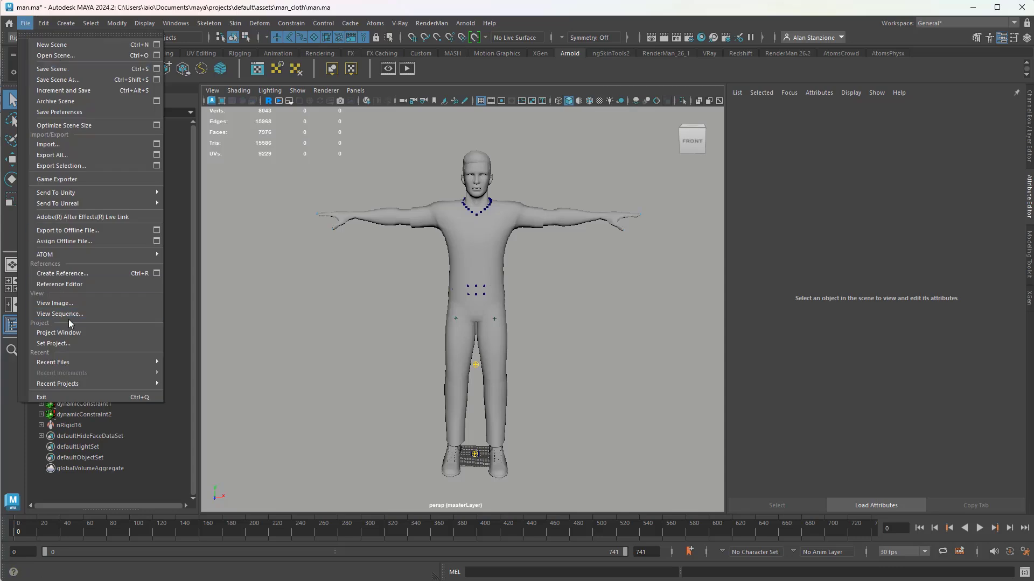
mouse_move(86, 360)
left_click(371, 373)
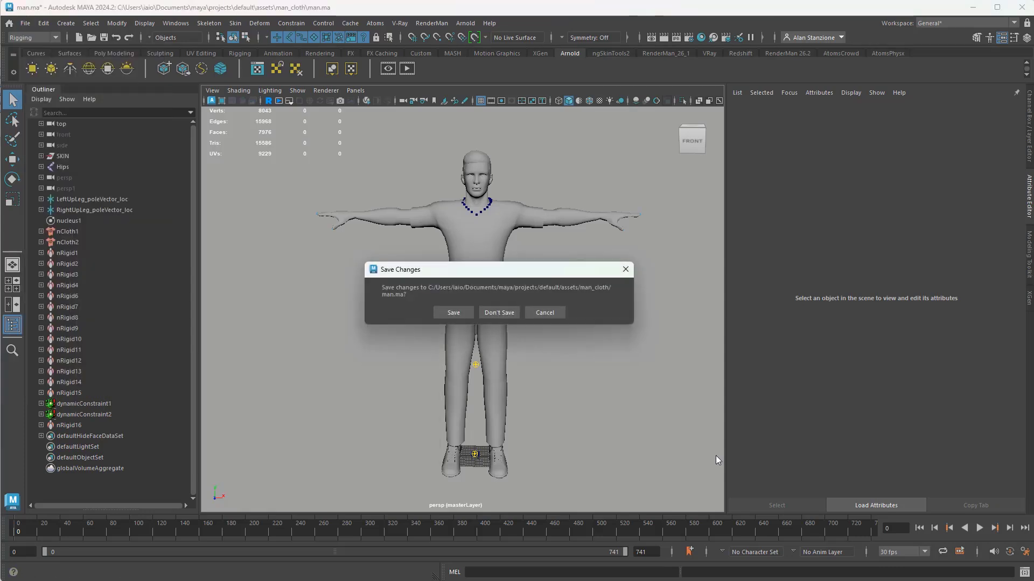
left_click(499, 313)
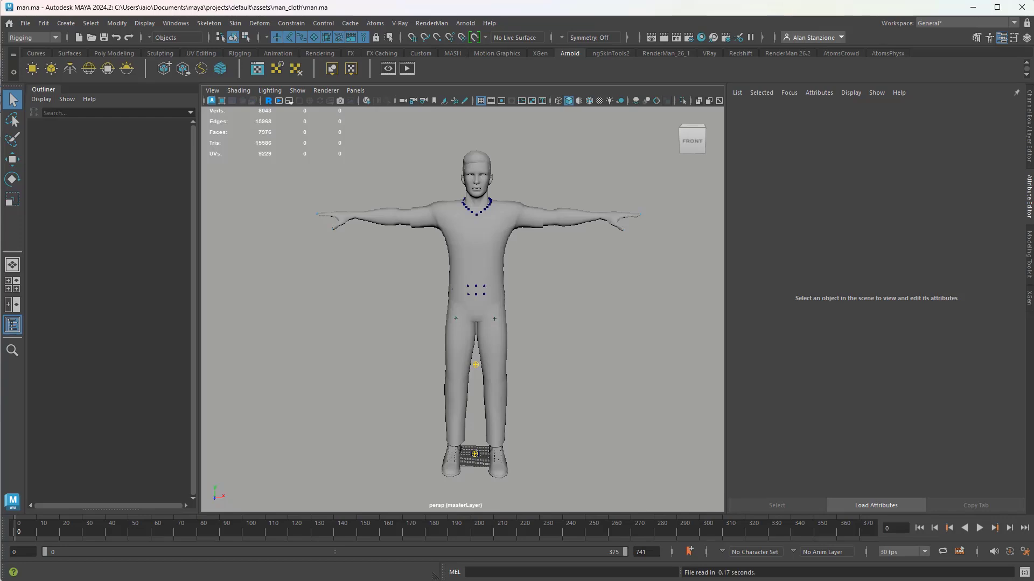
Step: Group the tcAtomsProxy node and keep the sim.ma scene open
left_click(77, 179)
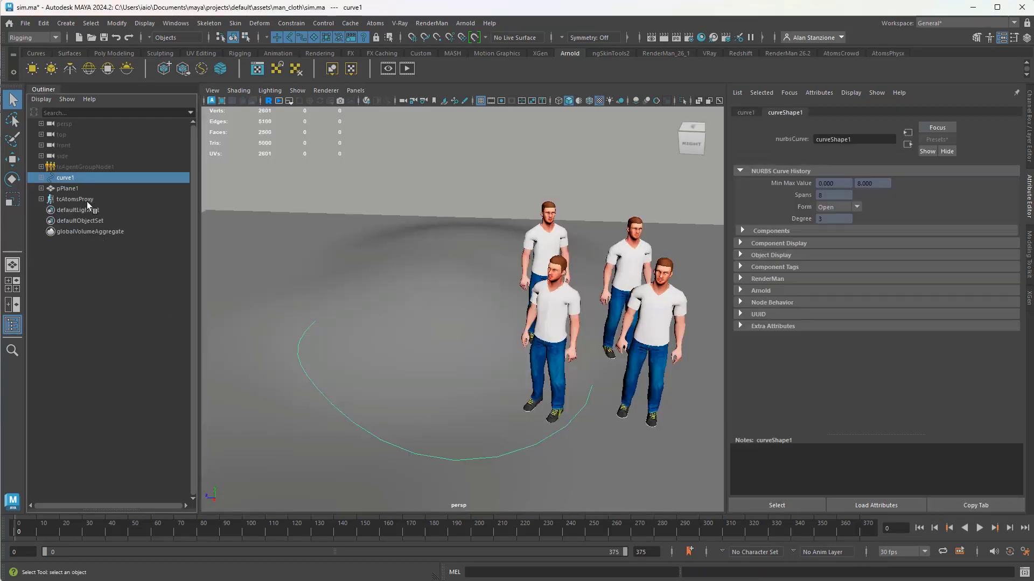
left_click(86, 202, "shift")
left_click(75, 192)
left_click(81, 196)
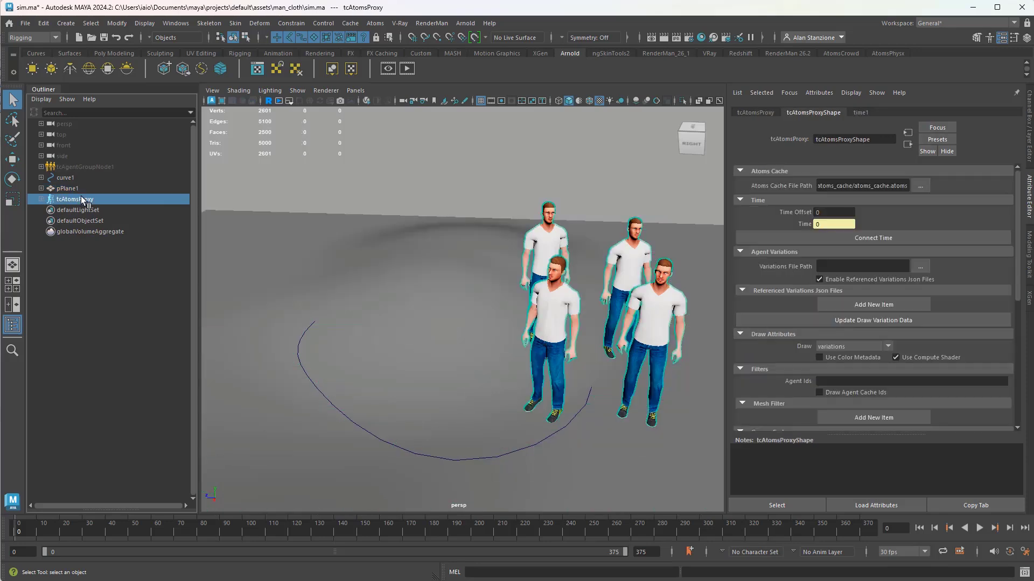
key("ctrl+g")
left_click(86, 169)
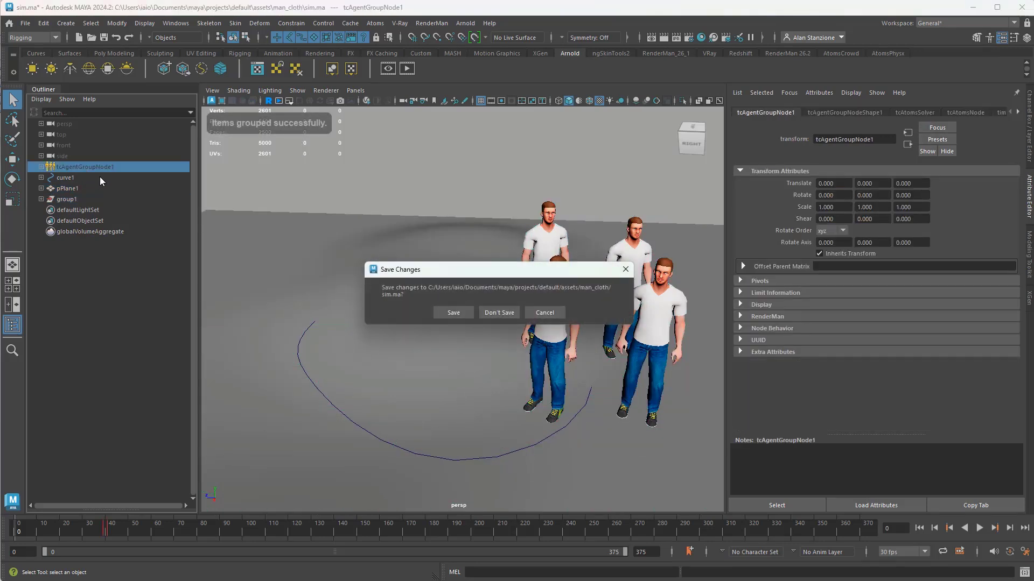
left_click(543, 312)
Step: Hide curve1, pPlane1 and group1 in the scene
left_click(72, 188)
key("Up")
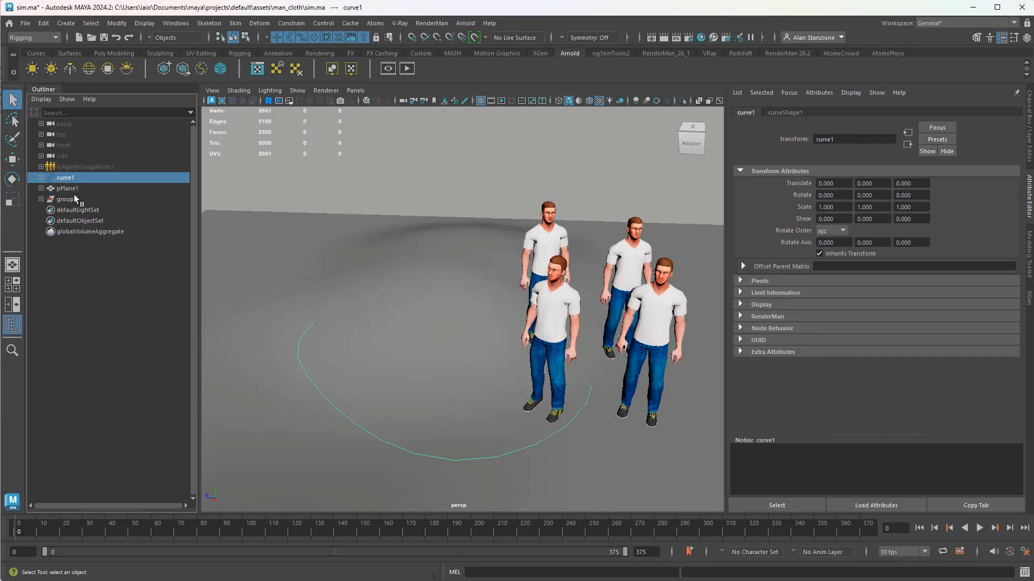
left_click(73, 199)
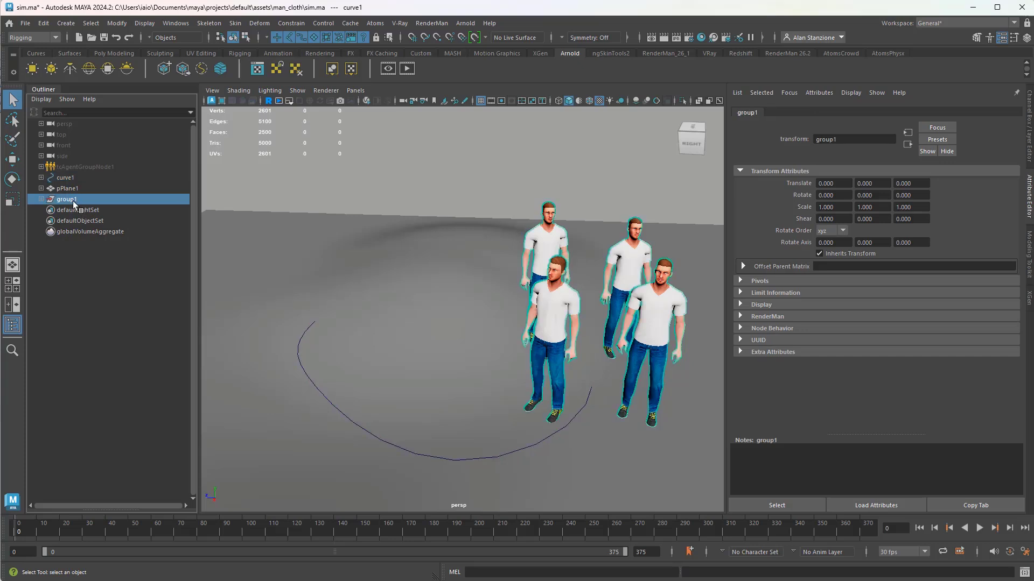
left_click(72, 180)
left_click(80, 198, "shift")
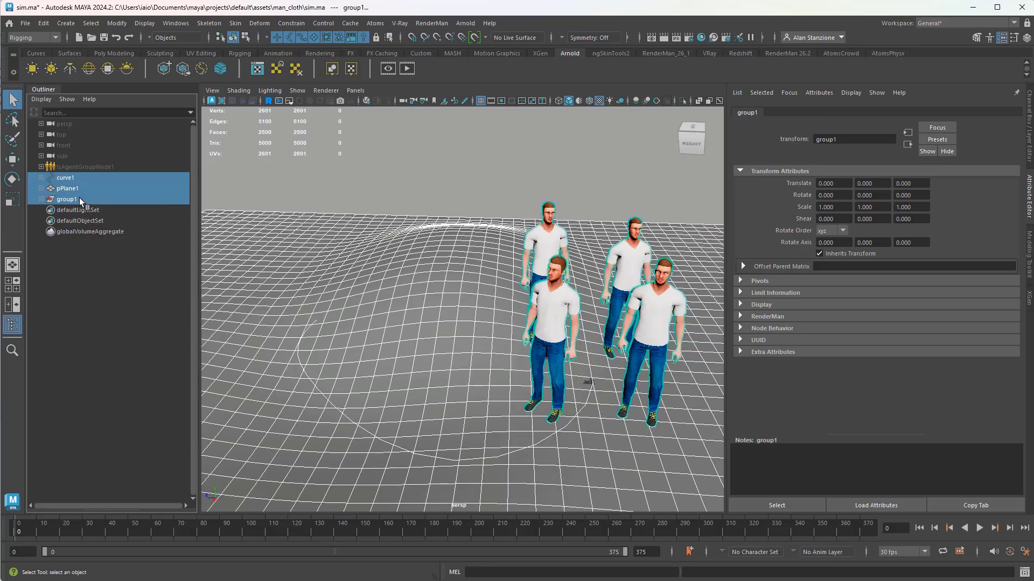
key("shift+h")
key("ctrl+h")
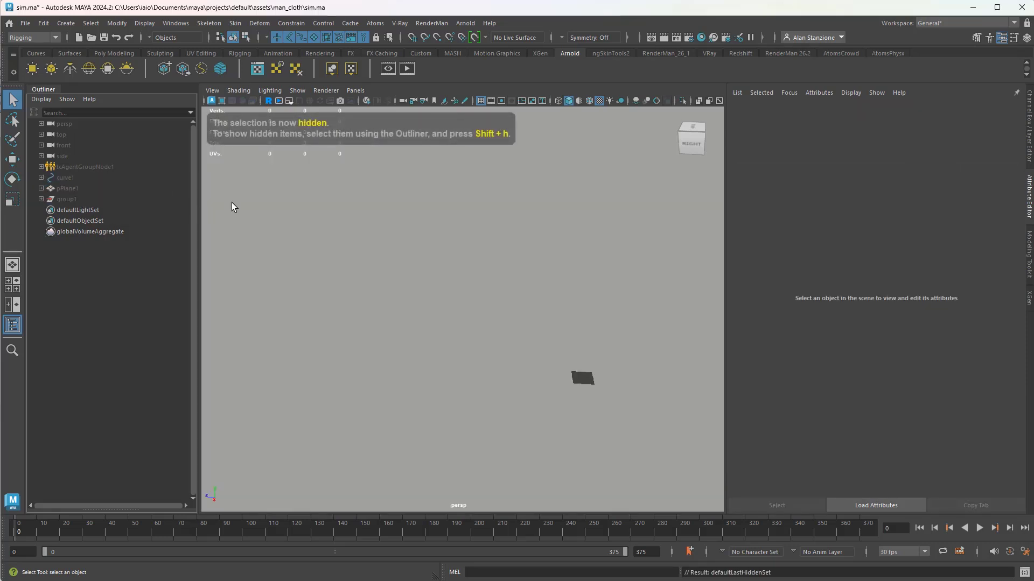
Step: Examine the action and animation clip choices in the Atoms Clip Cloth Exporter, and close it
left_click(375, 24)
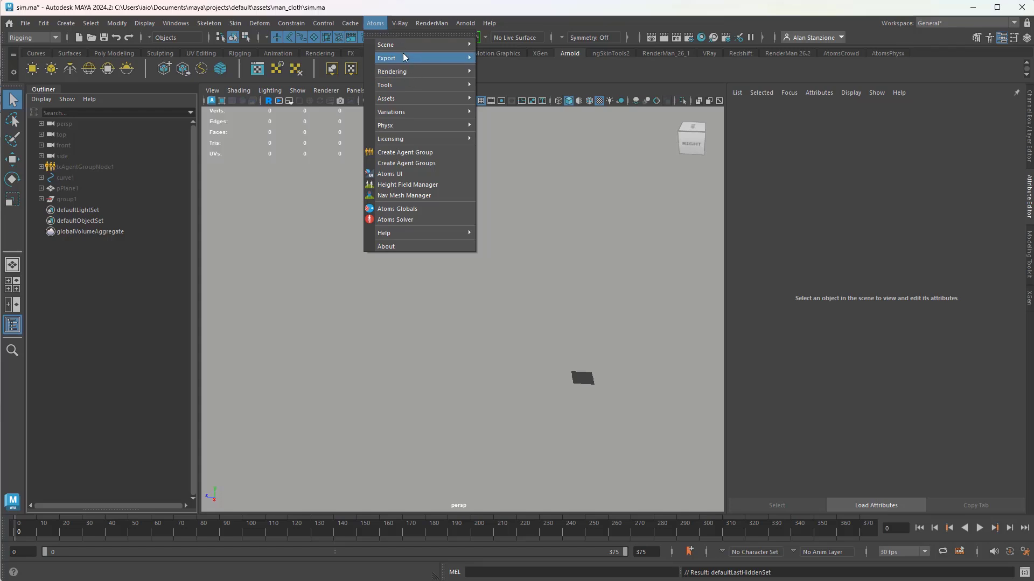
mouse_move(405, 58)
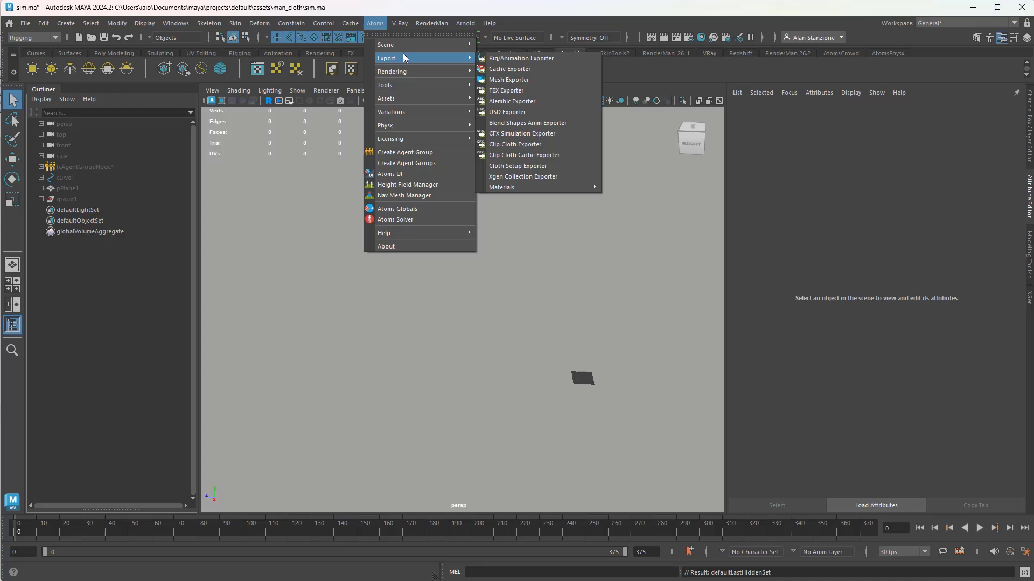
left_click(524, 144)
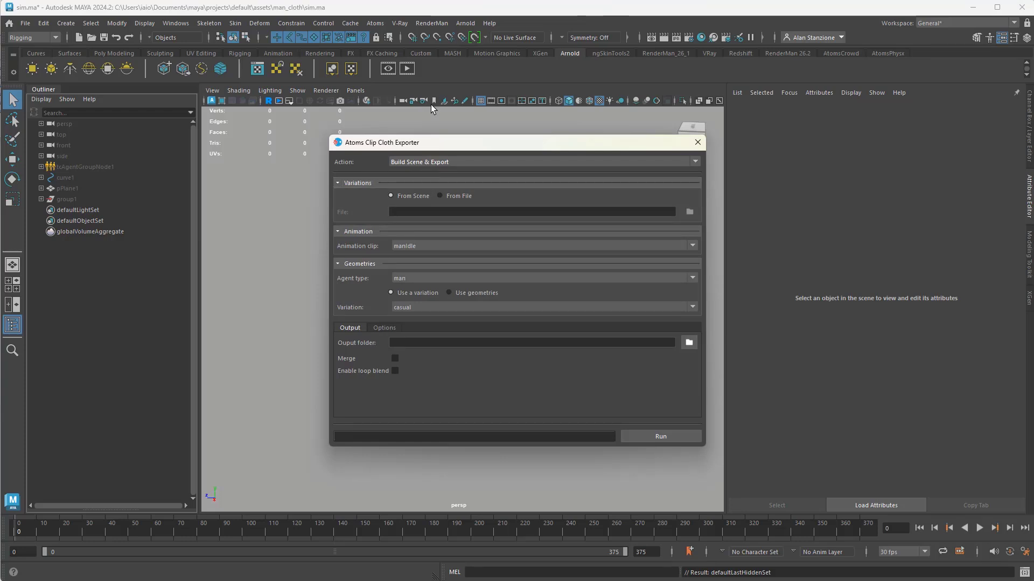
left_click(401, 164)
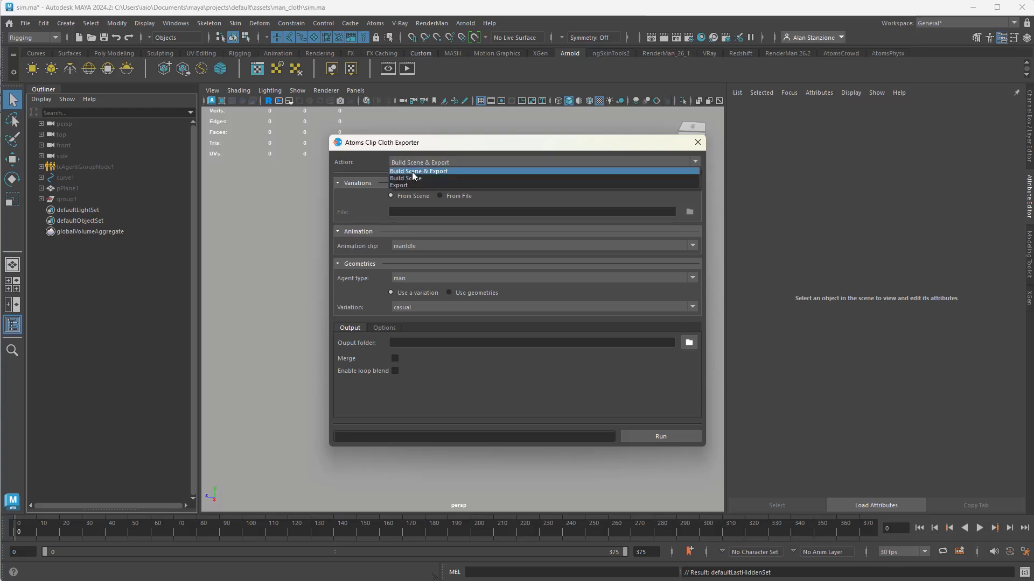
left_click(409, 170)
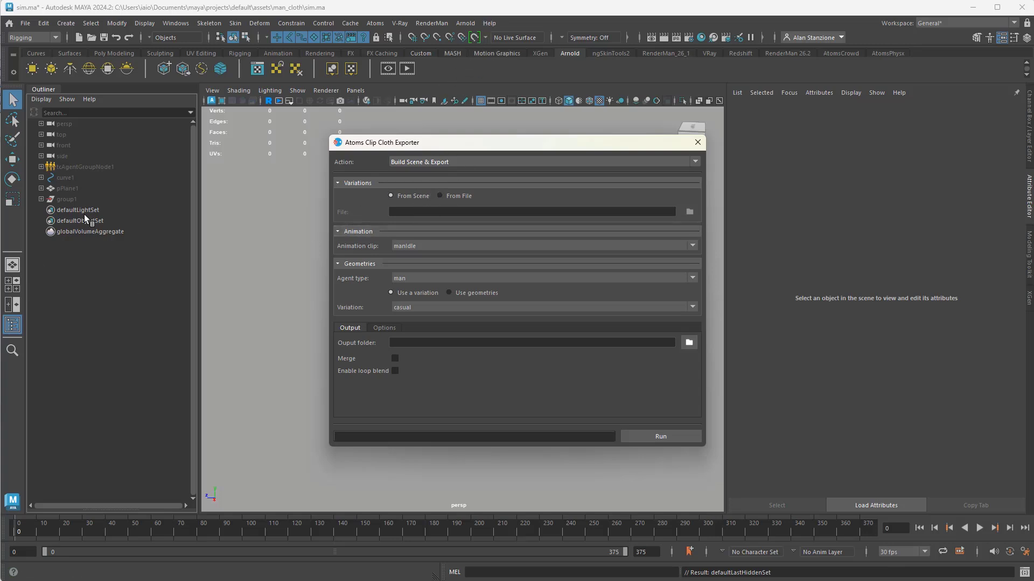
left_click(437, 247)
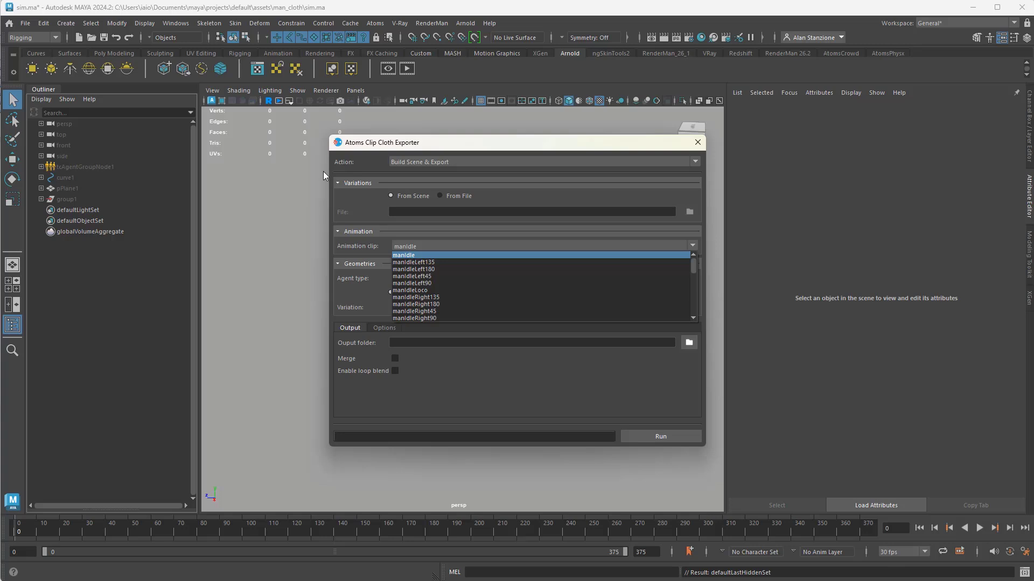
left_click(697, 142)
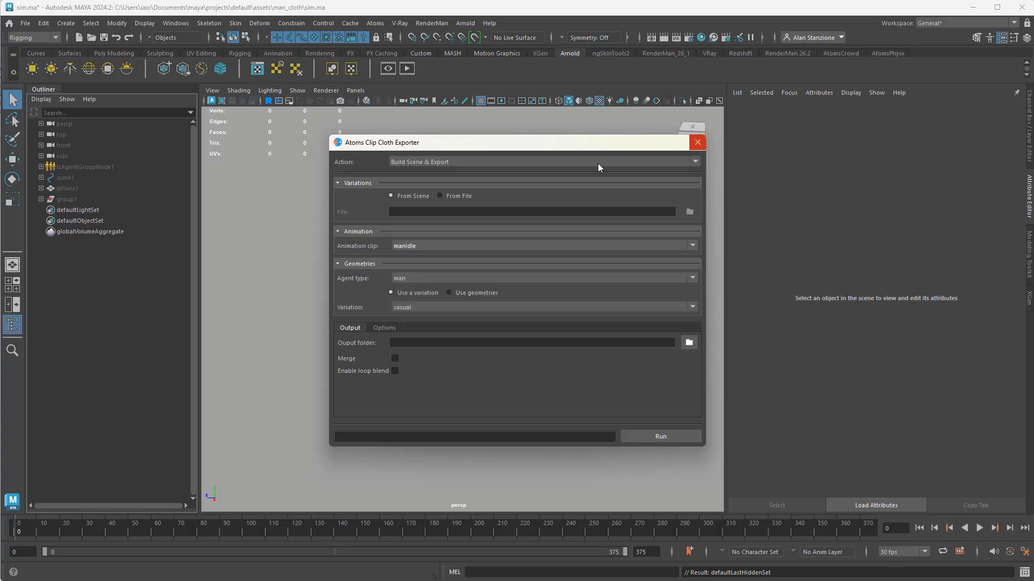
left_click(693, 145)
Step: Unhide tcAgentGroupNode1, curve1 and pPlane1, and play the crowd simulation before returning to the first frame
left_click_drag(95, 167, 80, 188)
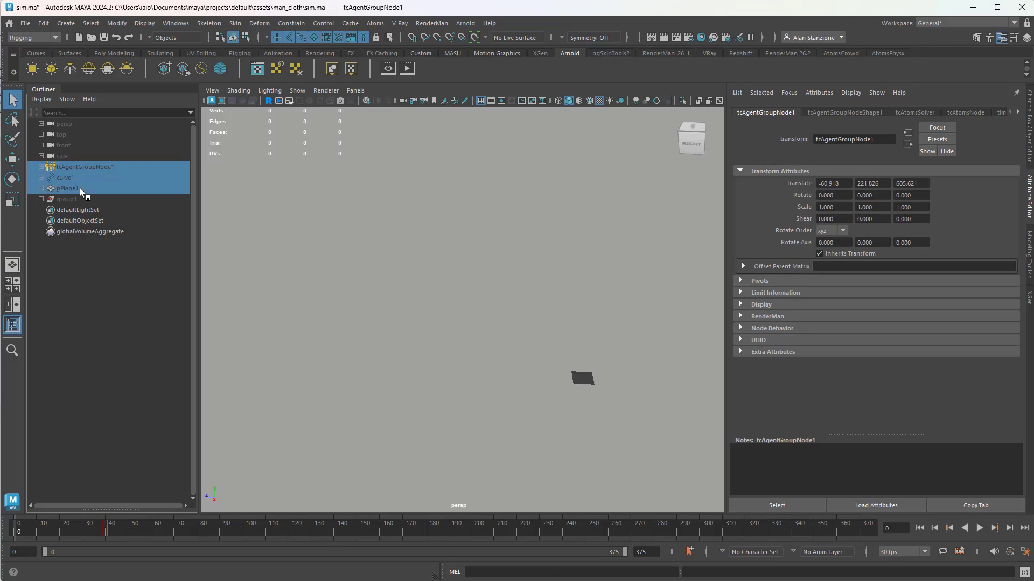
key("shift+h")
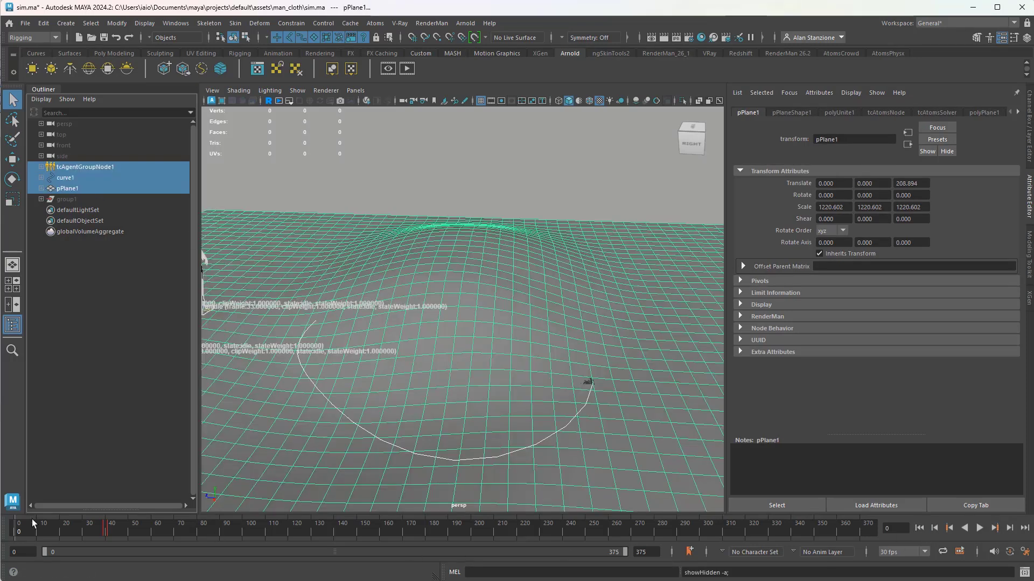
scroll(338, 338, "down", 3)
left_click_drag(338, 338, 506, 339, "alt")
left_click(979, 527)
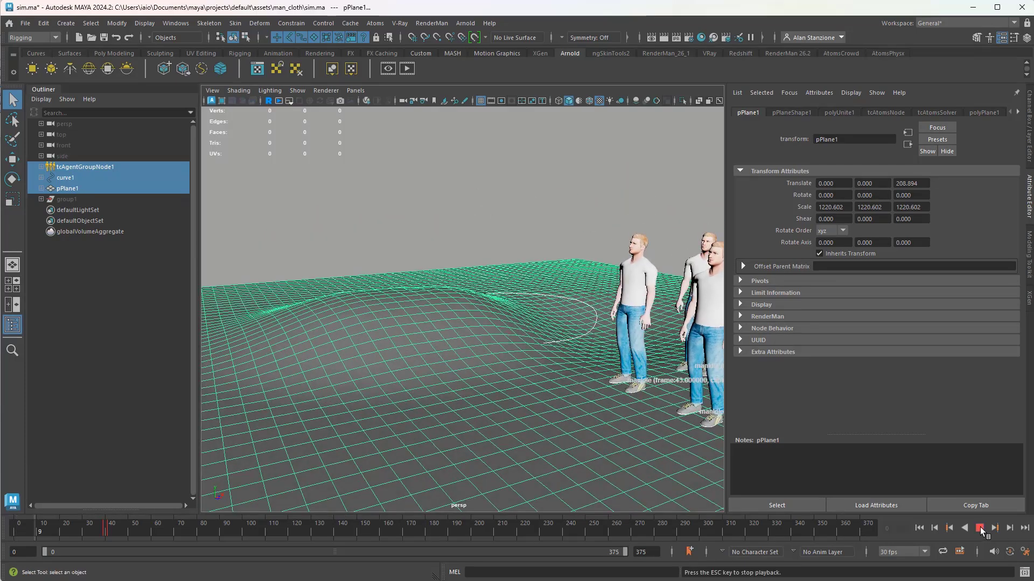
scroll(715, 393, "down", 2)
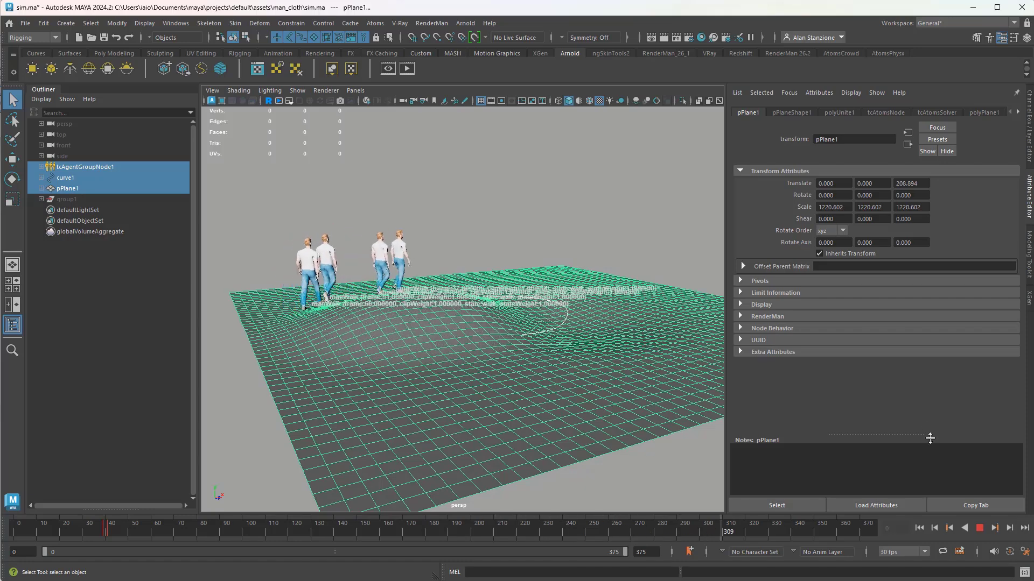
left_click(980, 527)
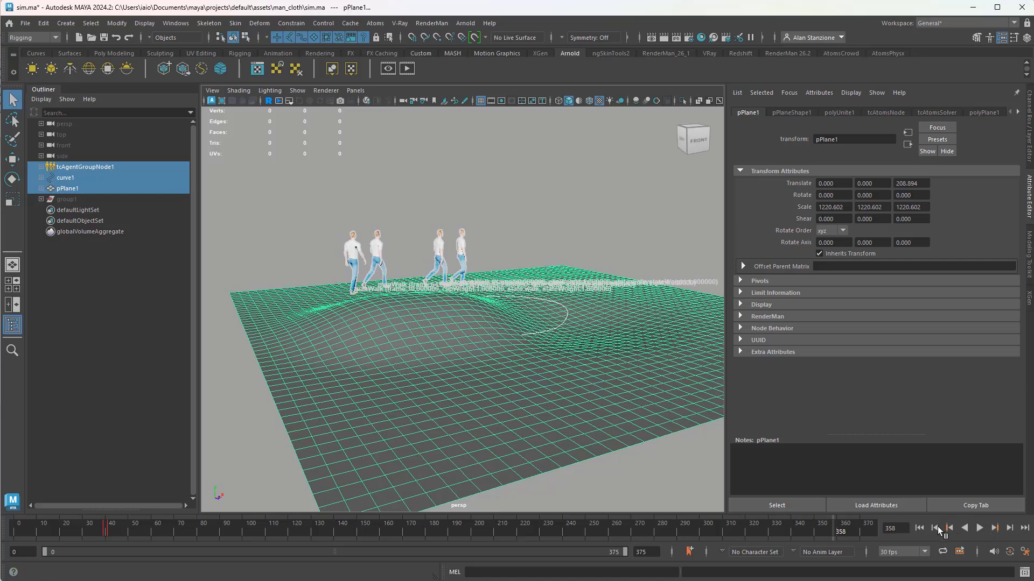
left_click(918, 527)
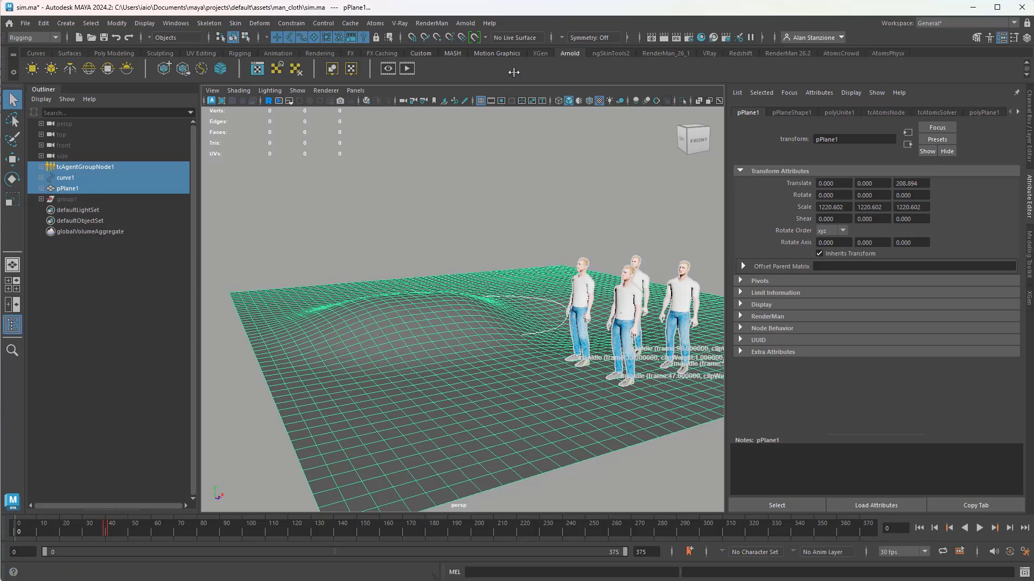
Step: Hide tcAgentGroupNode1, curve1 and pPlane1 again
left_click(80, 171)
left_click(76, 189, "shift")
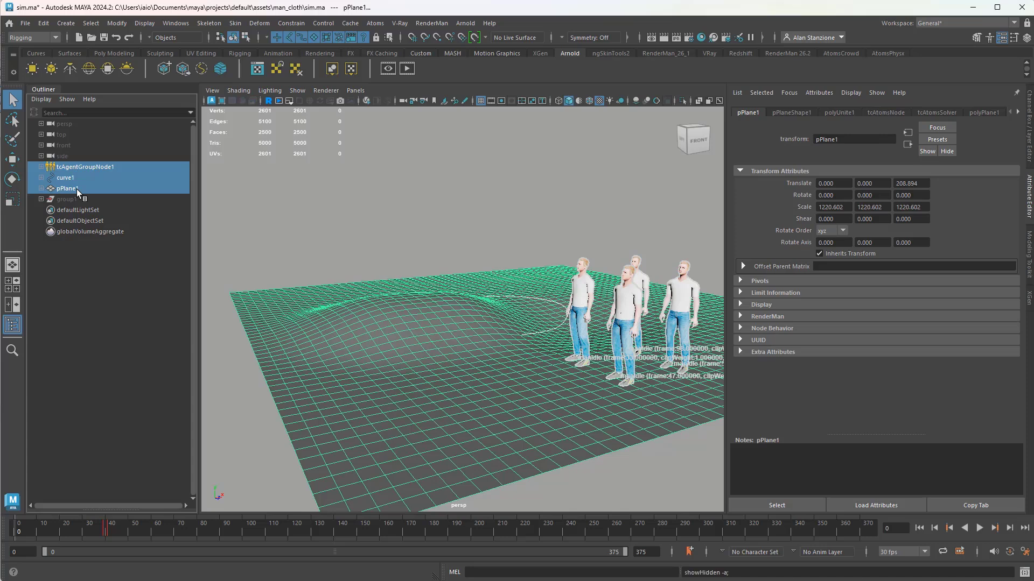
key("ctrl+h")
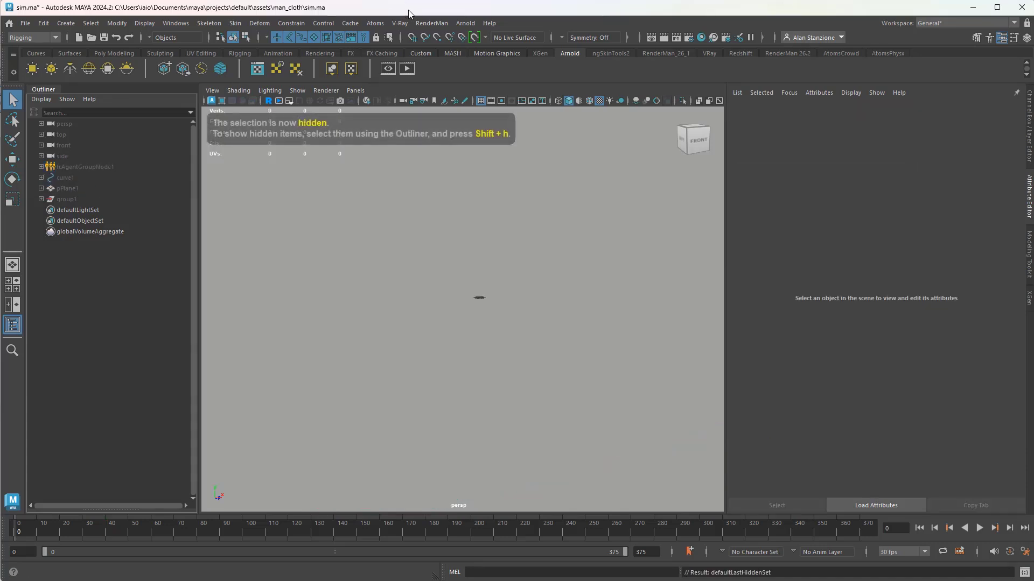
Step: Set the Atoms Clip Cloth Exporter's output folder to man_cloth/new_clip_cloth and copy that folder's path
left_click(375, 23)
mouse_move(415, 59)
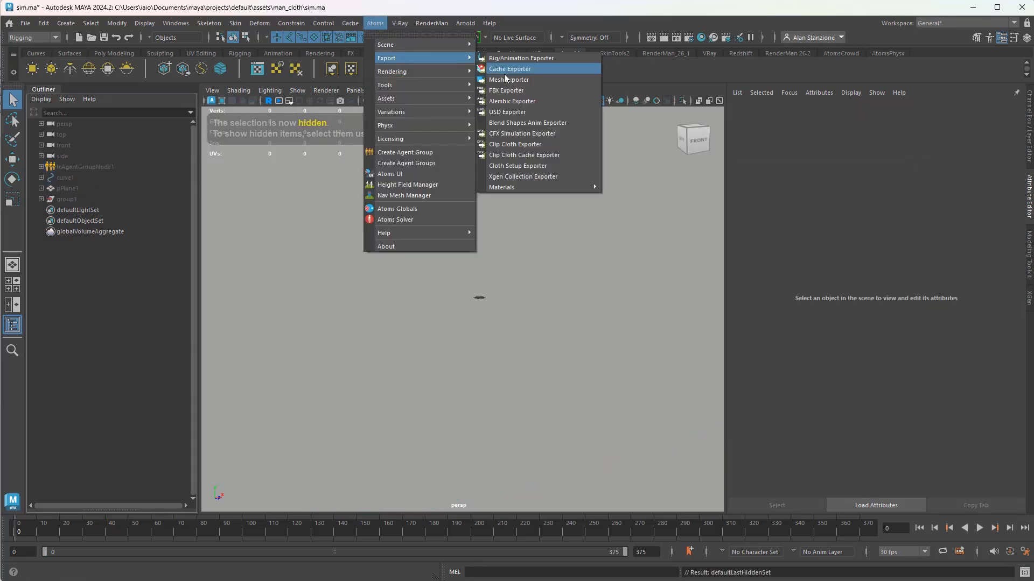
left_click(512, 145)
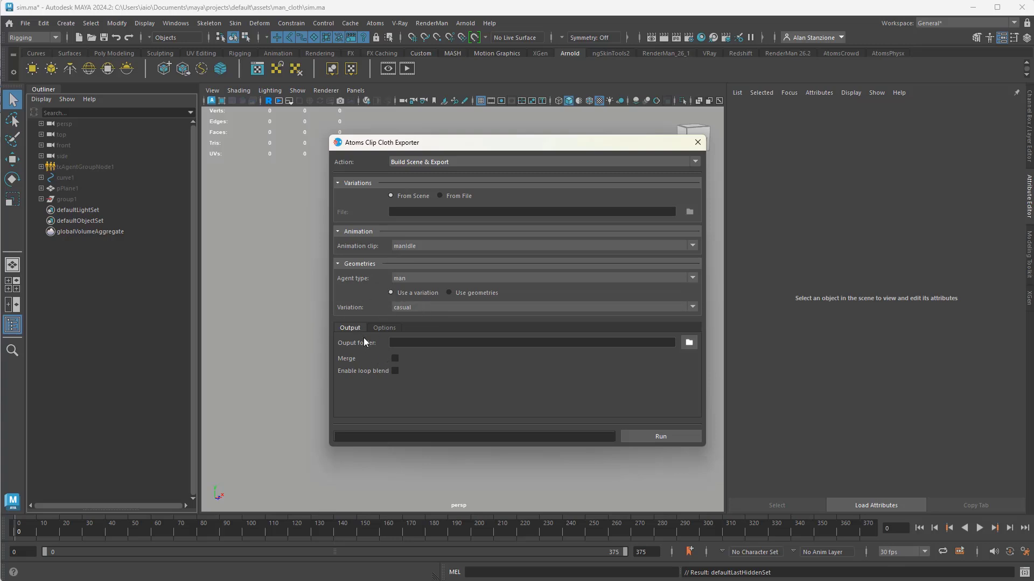
left_click(689, 343)
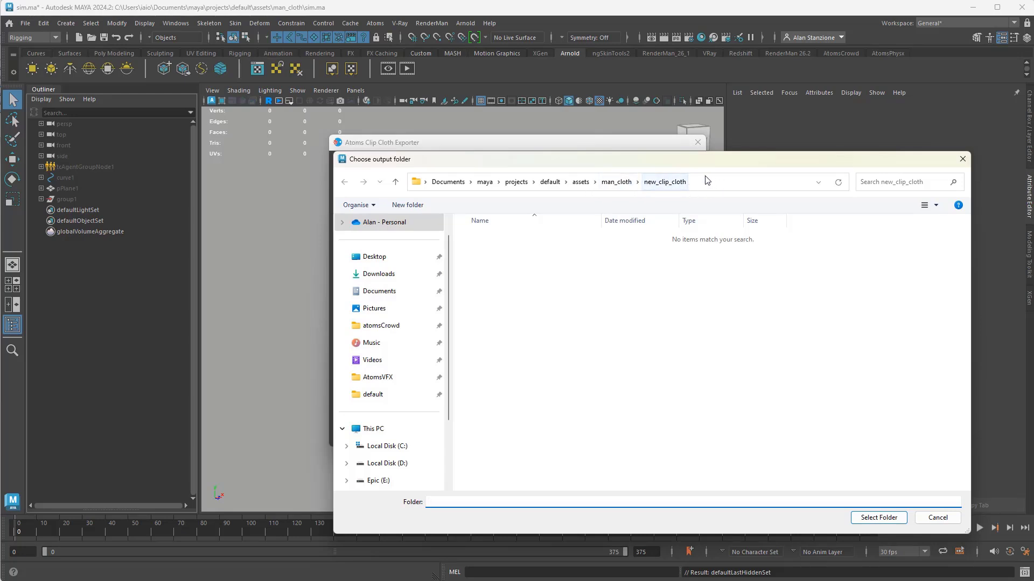
left_click(723, 187)
key("ctrl+c")
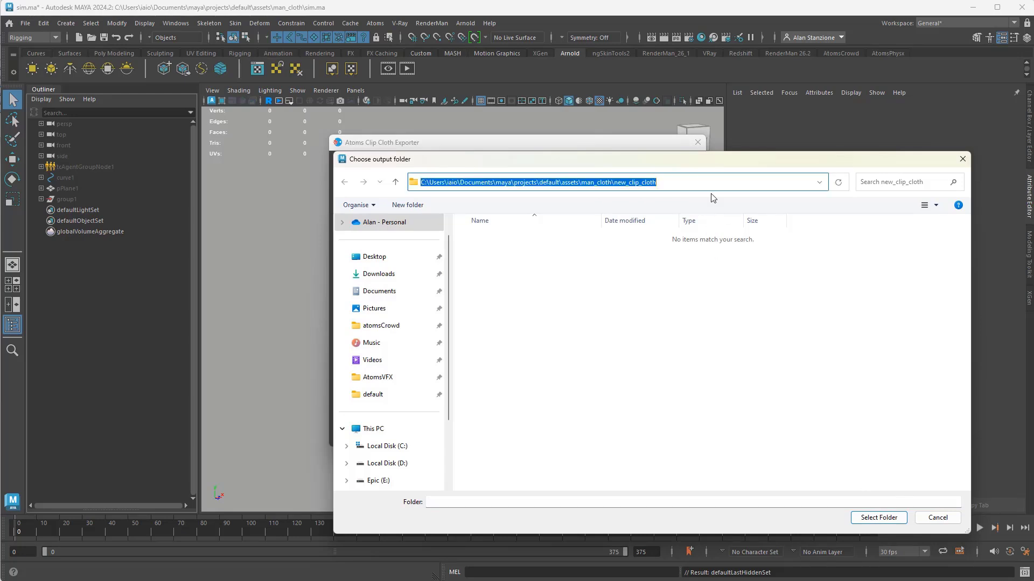
left_click(882, 518)
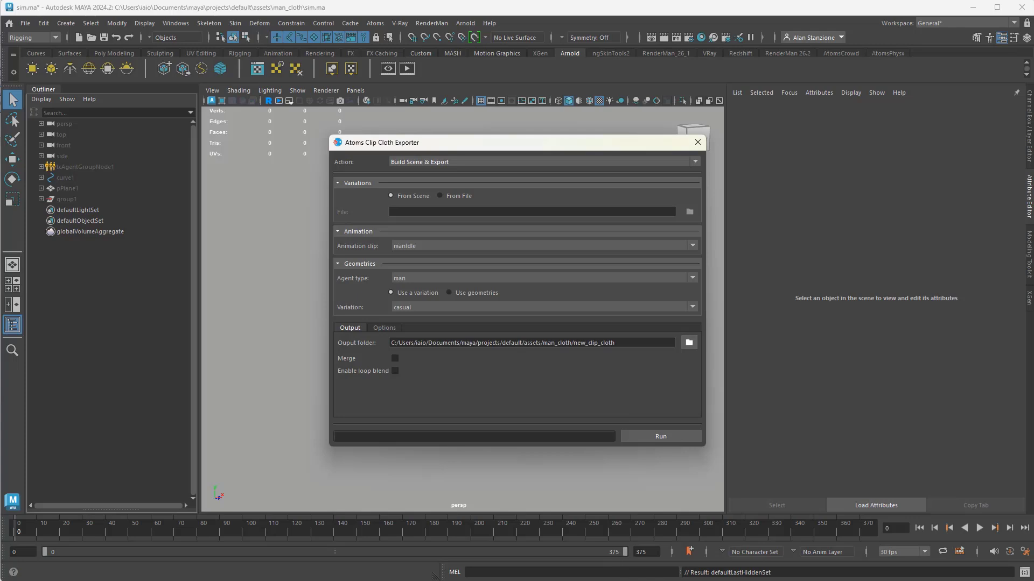
Step: Switch to File Explorer, check the man_cloth/new_clip_cloth folder's contents, and return to Maya
key("alt+Tab")
left_click(554, 64)
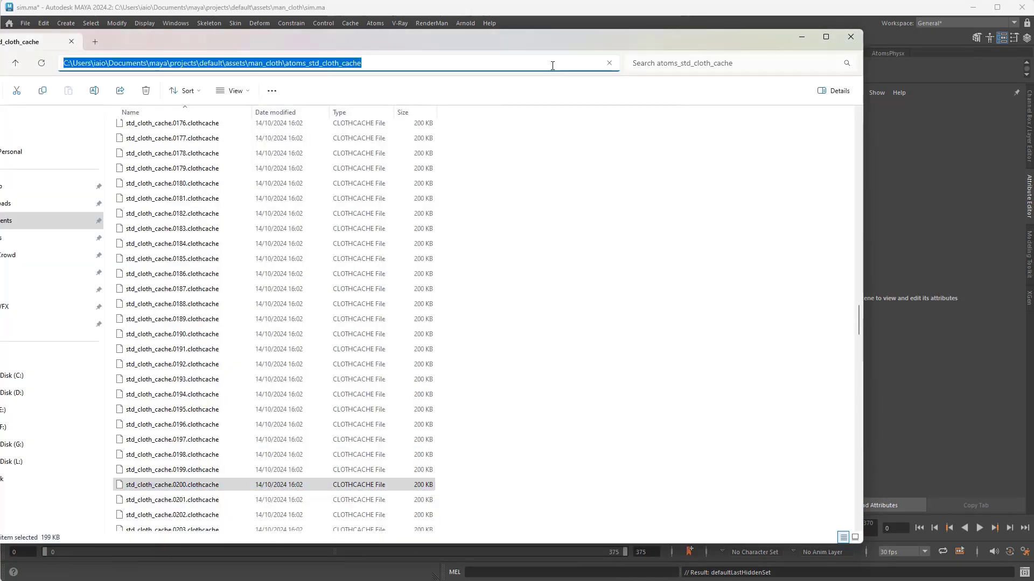
key("ctrl+v")
key("Return")
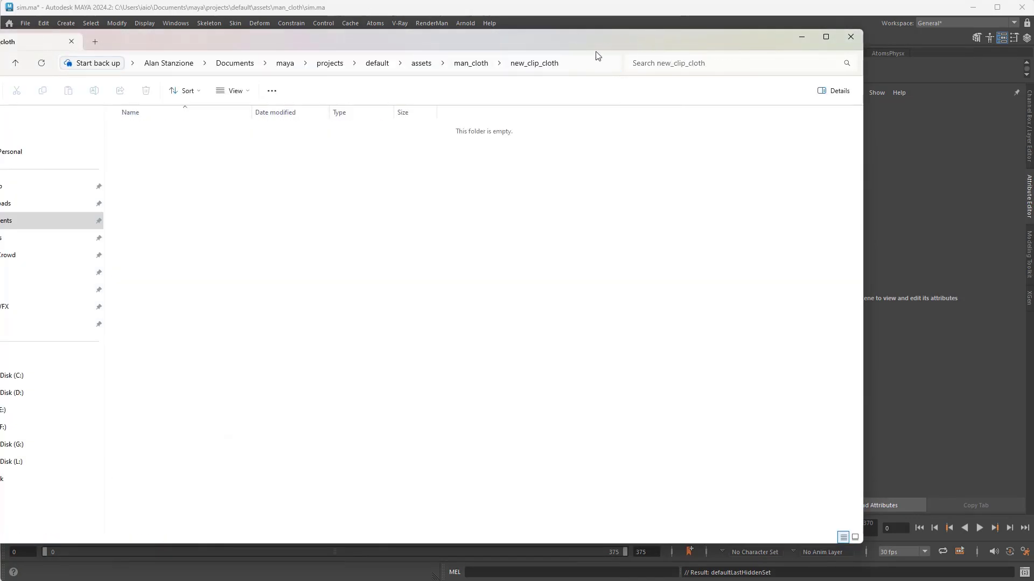
left_click_drag(618, 42, 701, 63)
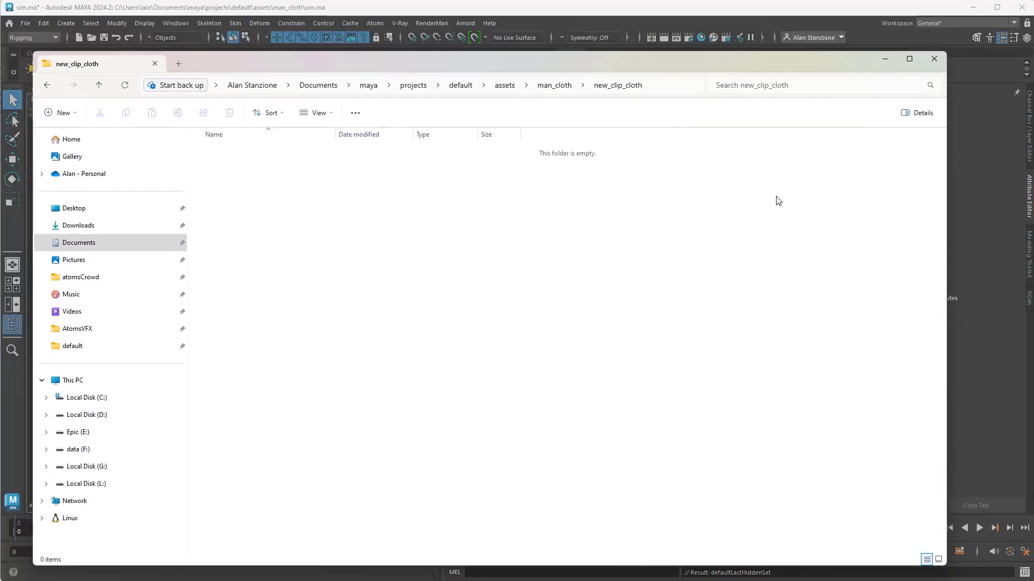
left_click(884, 58)
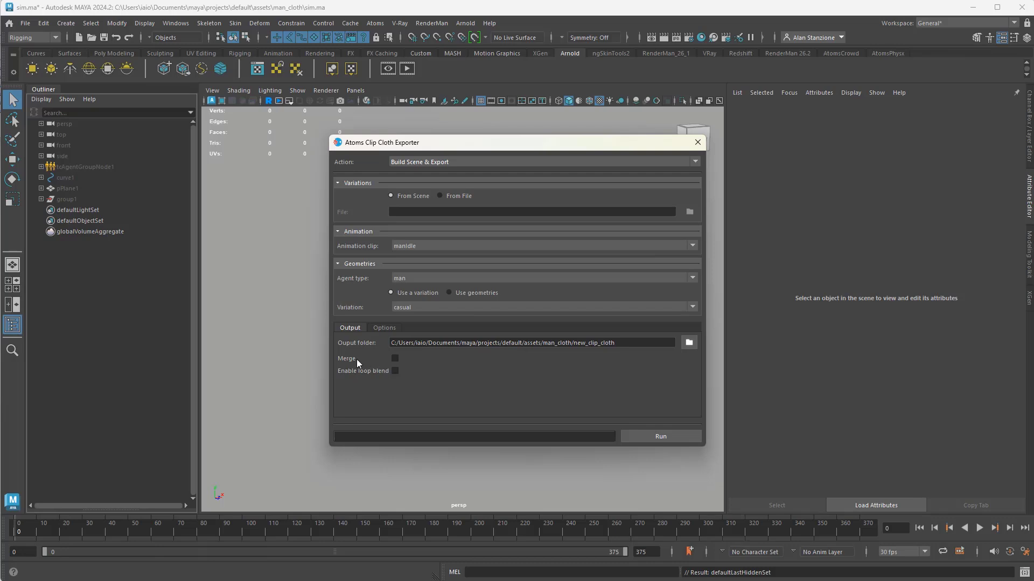
Step: Set the cloth exporter's Pre Roll to 10 and enable Merge for the output
left_click(383, 328)
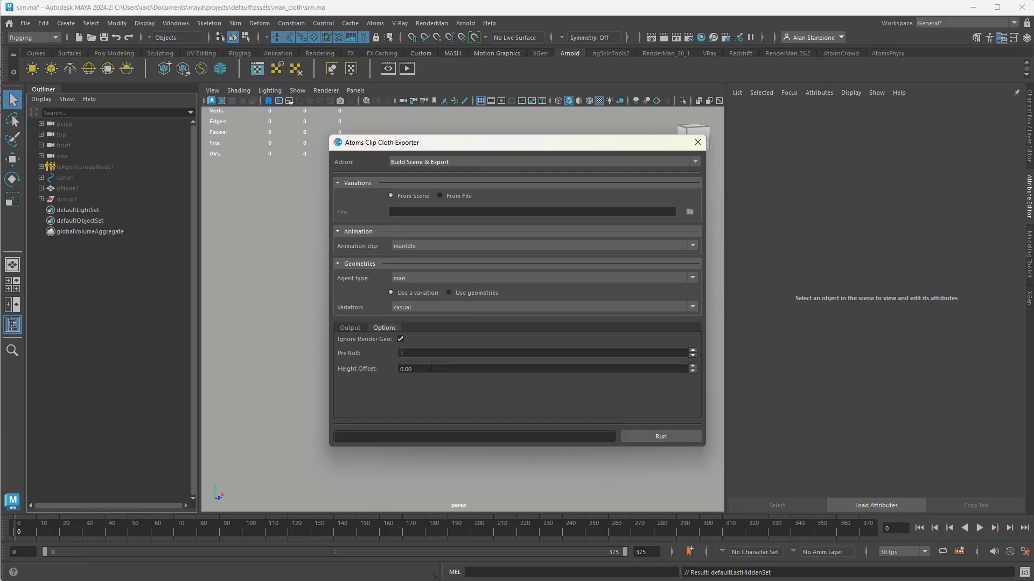
left_click(415, 354)
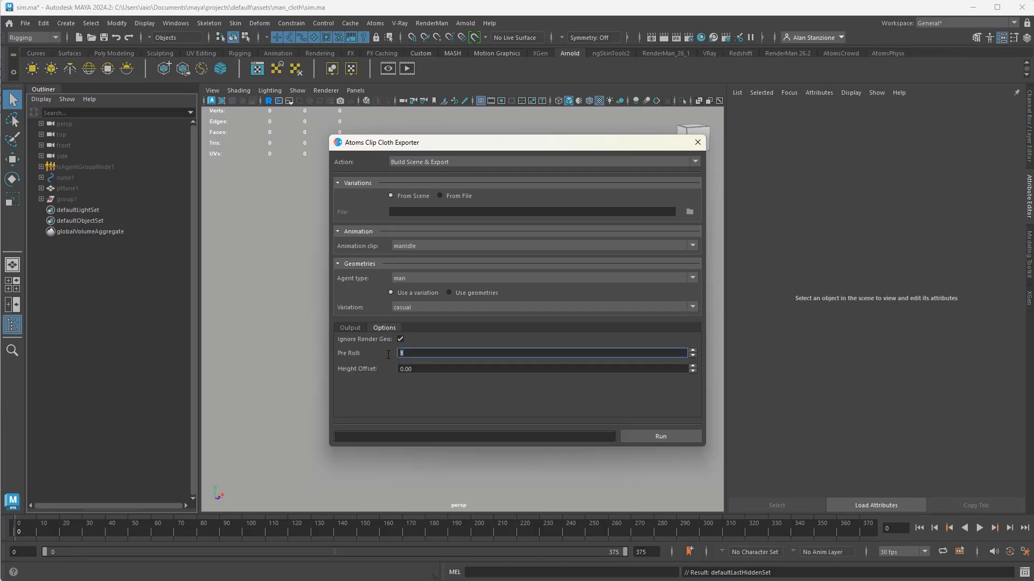
type("10")
key("Return")
left_click(348, 327)
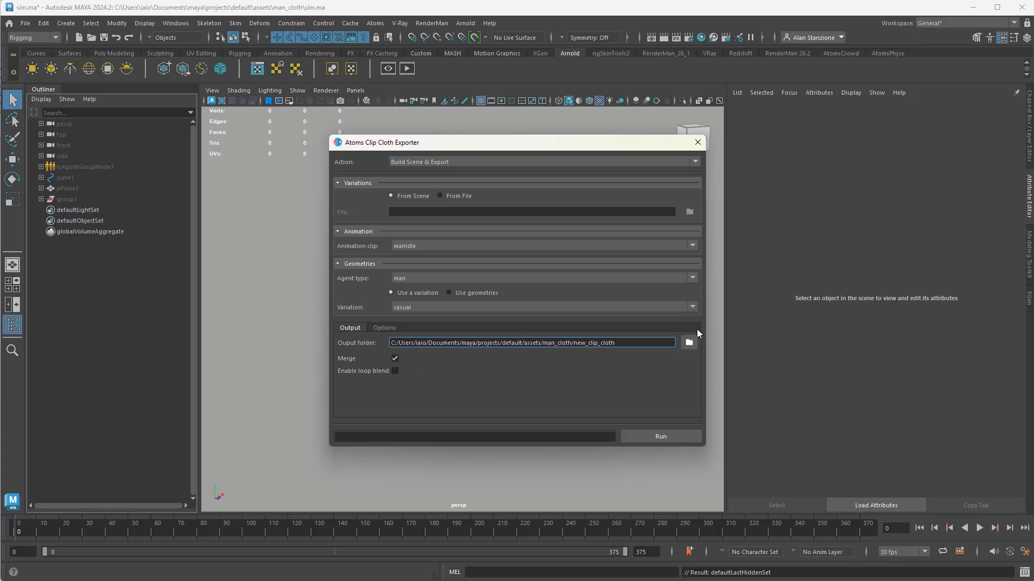
Step: Examine the variation choices available for the man agent type in the exporter
left_click(693, 308)
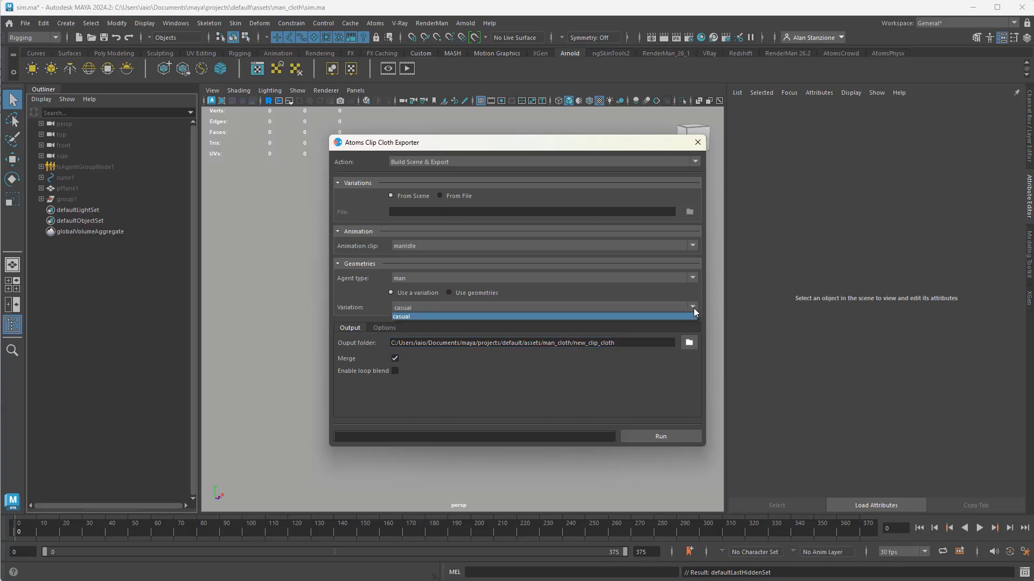
left_click(693, 308)
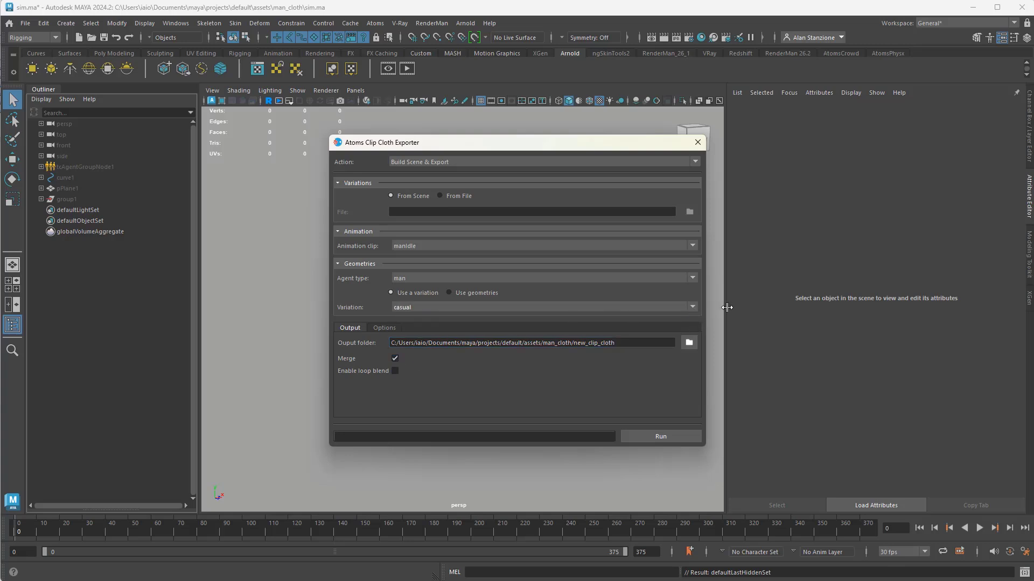
left_click(691, 309)
left_click(691, 309)
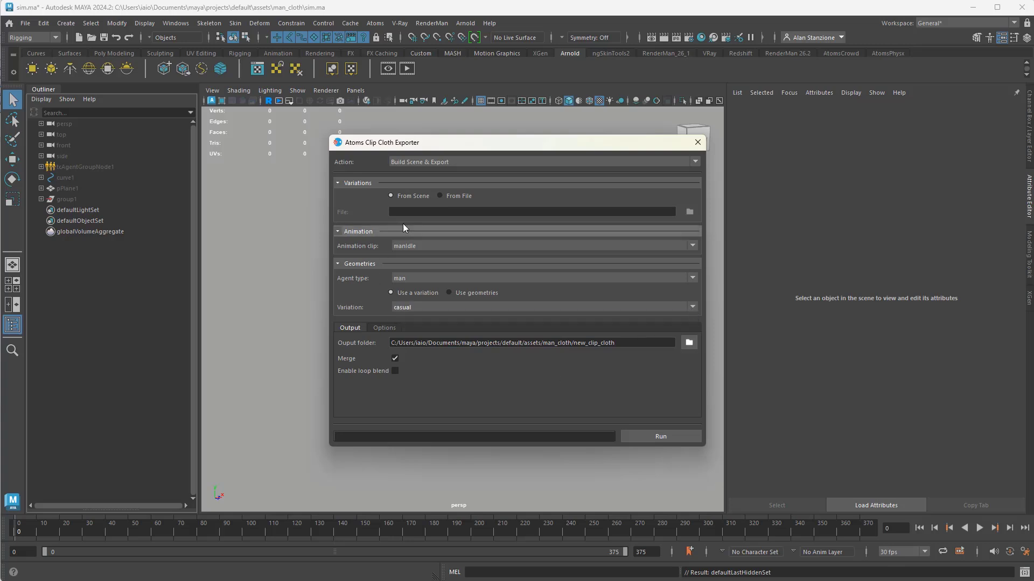
left_click(690, 308)
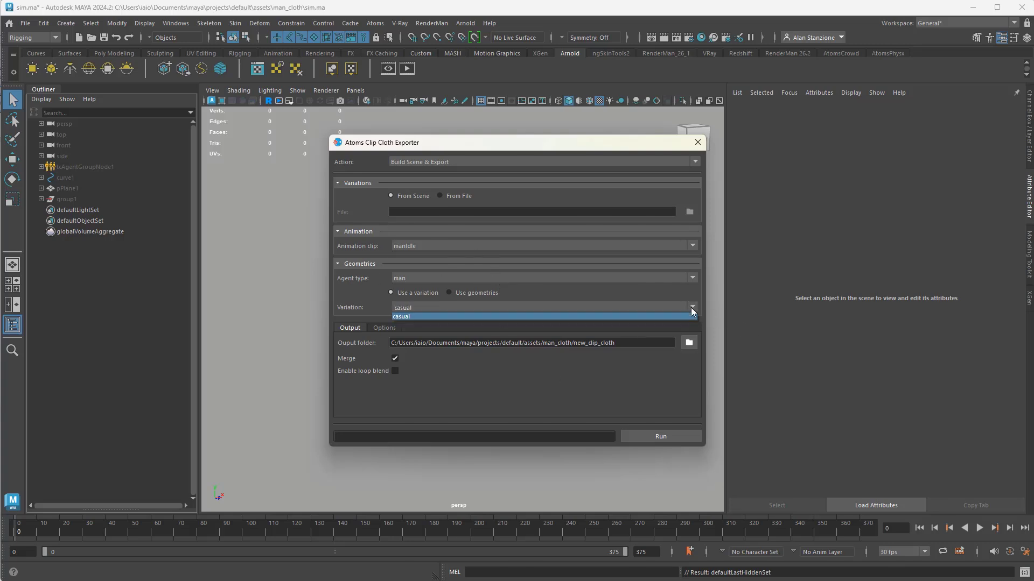
left_click(690, 308)
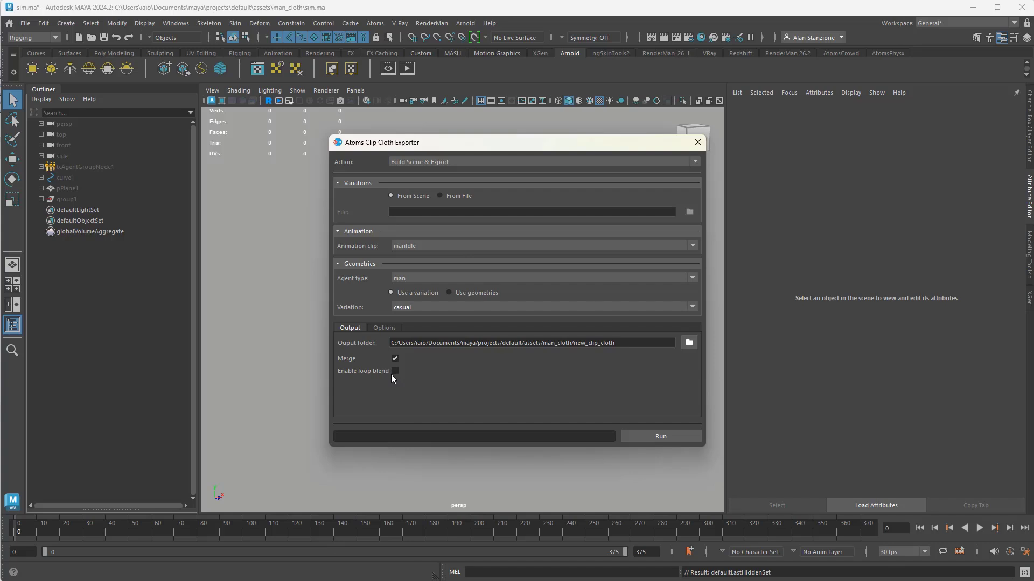
Step: Examine the manIdle animation clip's loop start and loop blend settings in the Atoms UI, and close it
left_click(376, 22)
left_click(419, 173)
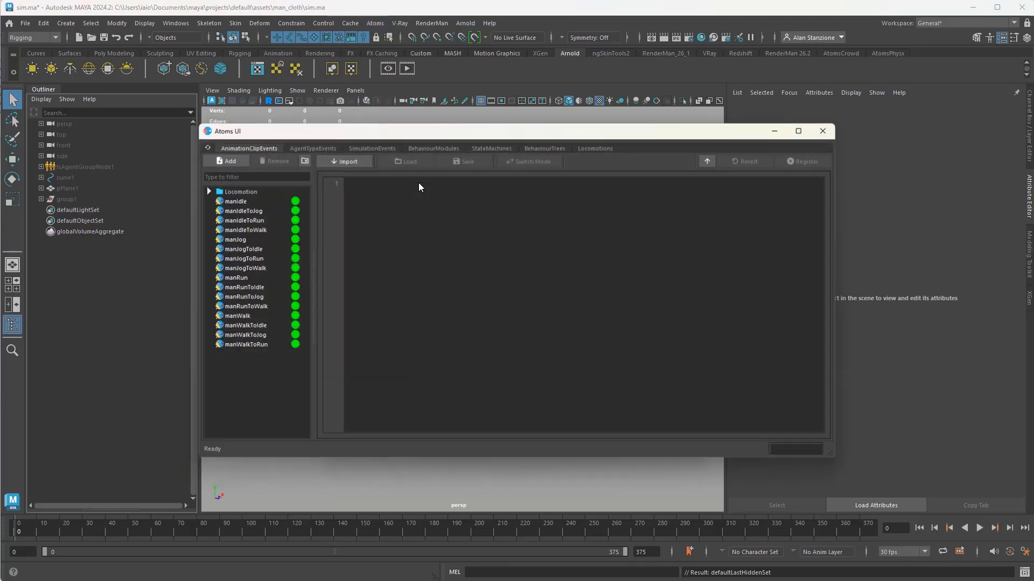
left_click(230, 201)
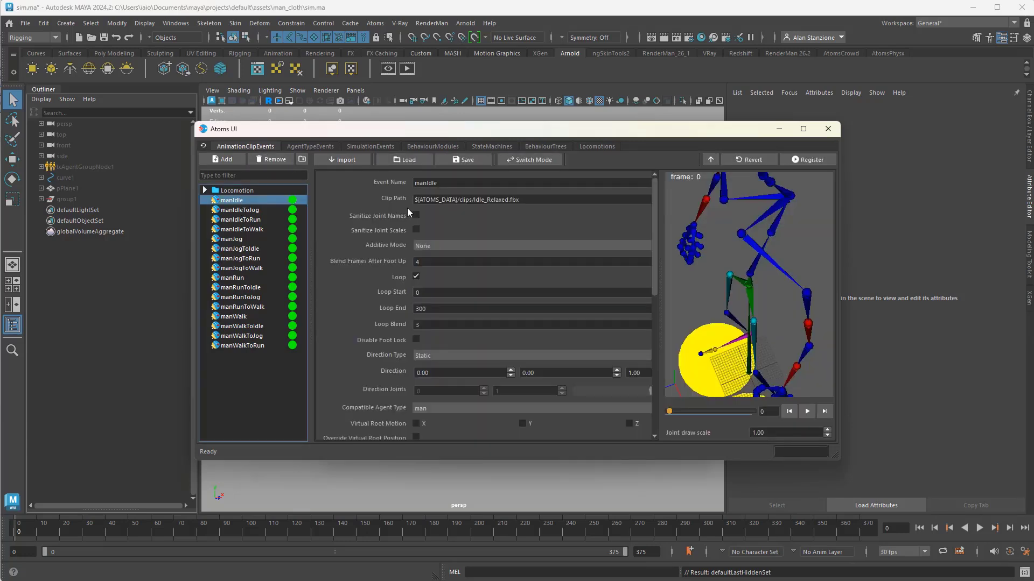
left_click(429, 324)
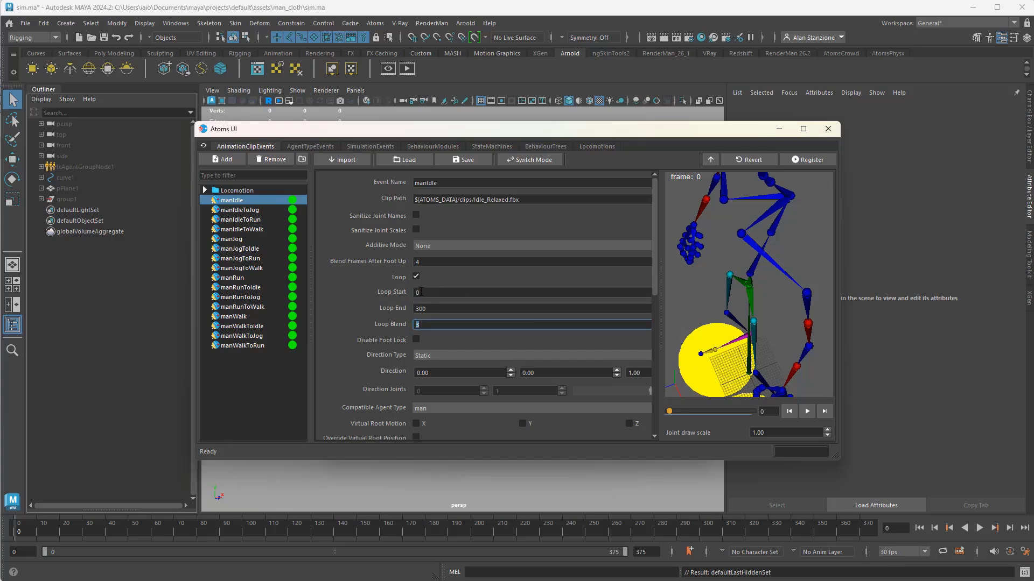
left_click(420, 294)
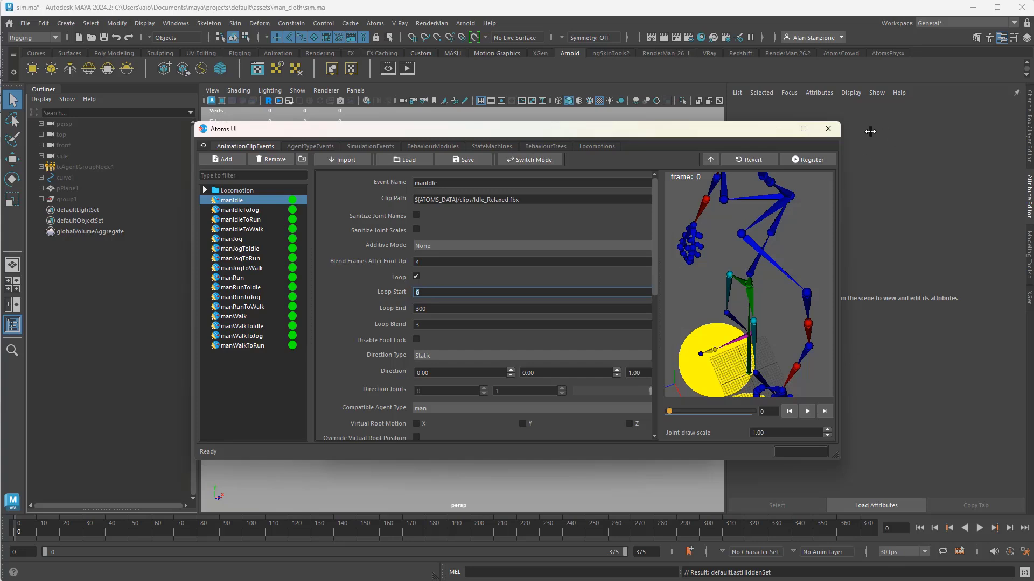
left_click(828, 129)
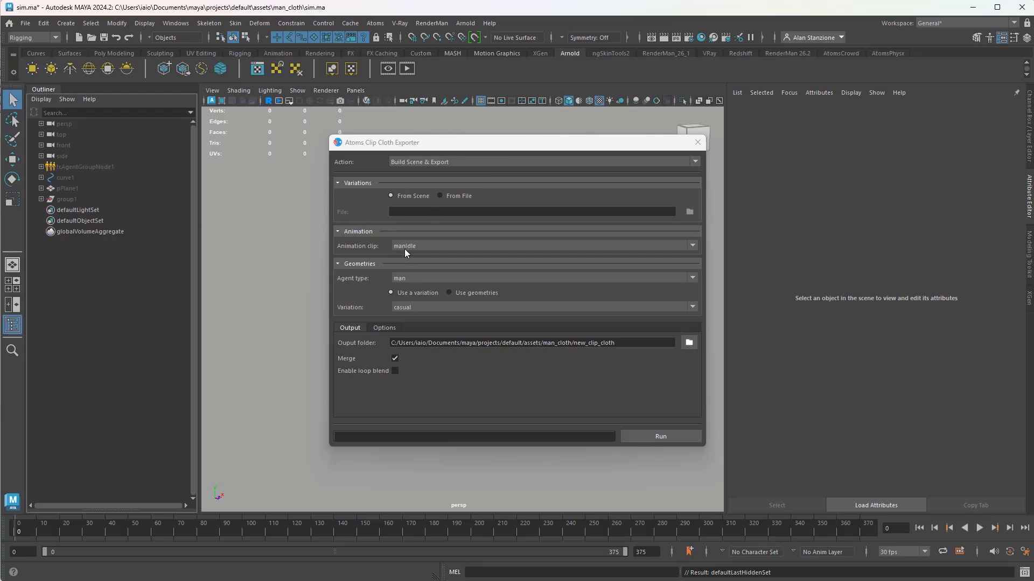
Step: Enable loop blend, run Build Scene & Export for the manIdle clip with the casual variation, and bring the built agent into view
left_click(395, 371)
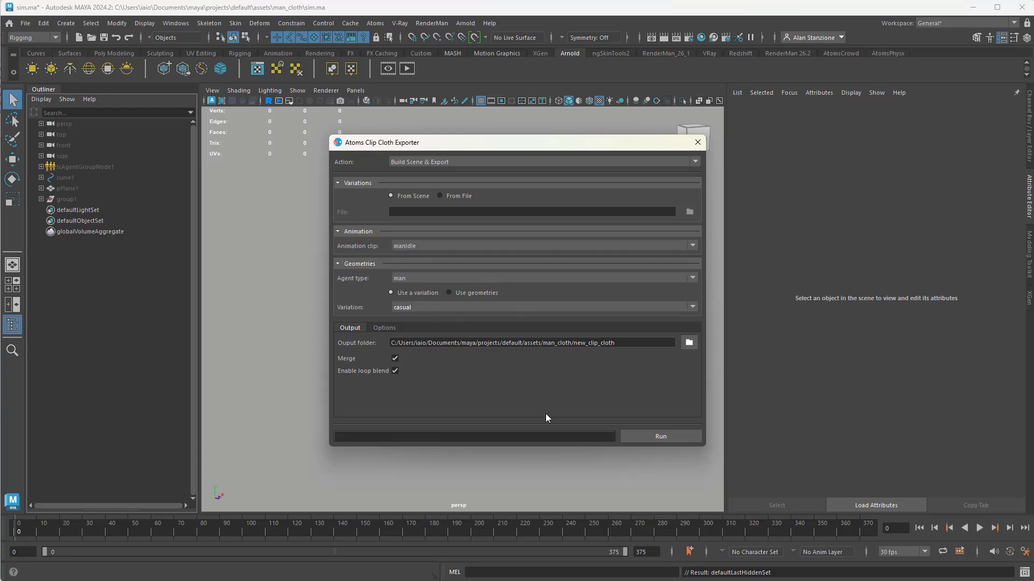
left_click(660, 437)
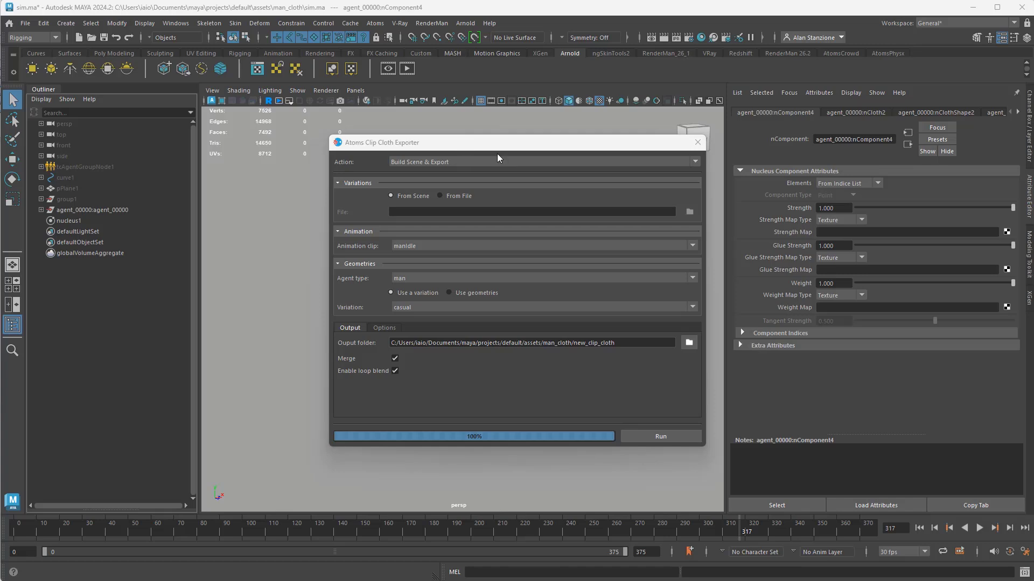
left_click_drag(497, 143, 760, 189)
left_click_drag(441, 295, 325, 300, "alt")
left_click_drag(516, 330, 495, 328, "alt")
middle_click_drag(445, 341, 411, 357, "alt")
right_click_drag(413, 357, 567, 402, "alt")
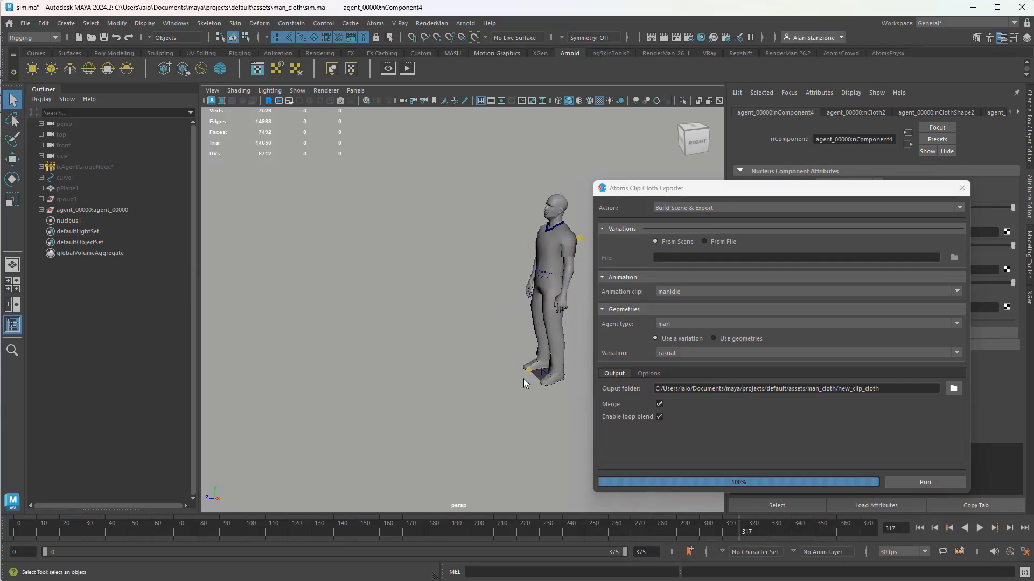
Step: Set the start of both the animation range and the playback range to frame -10
left_click(28, 556)
type("-10")
key("Return")
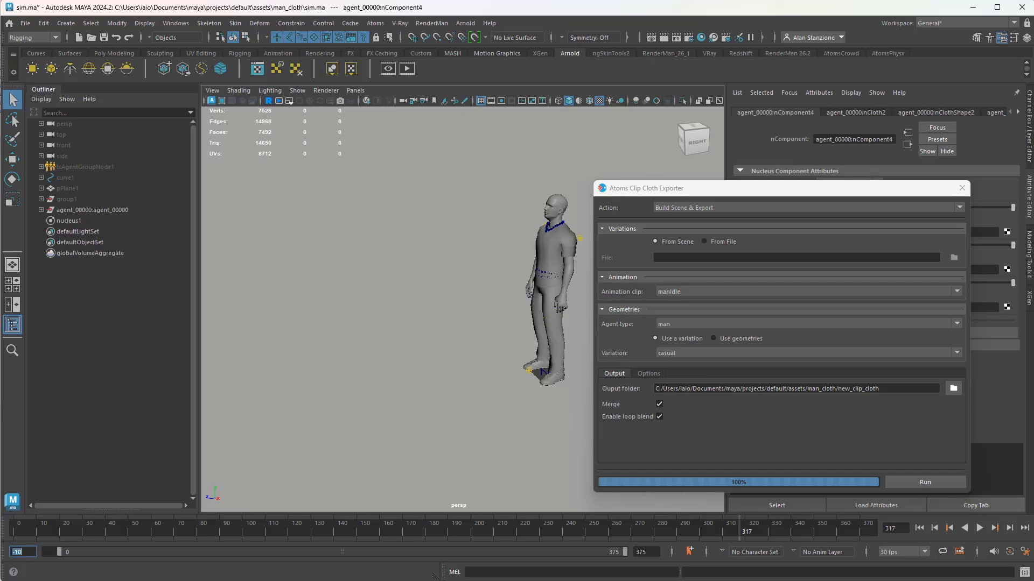
left_click_drag(59, 552, 43, 551)
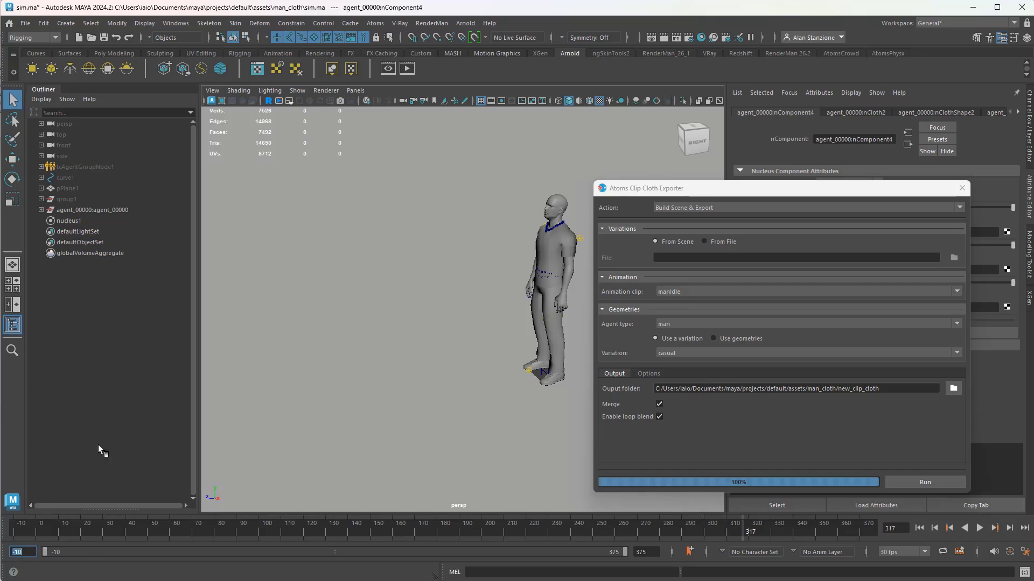
Step: Examine the agent_00000 group's hierarchy and play its cloth simulation from the first frame
left_click(90, 211)
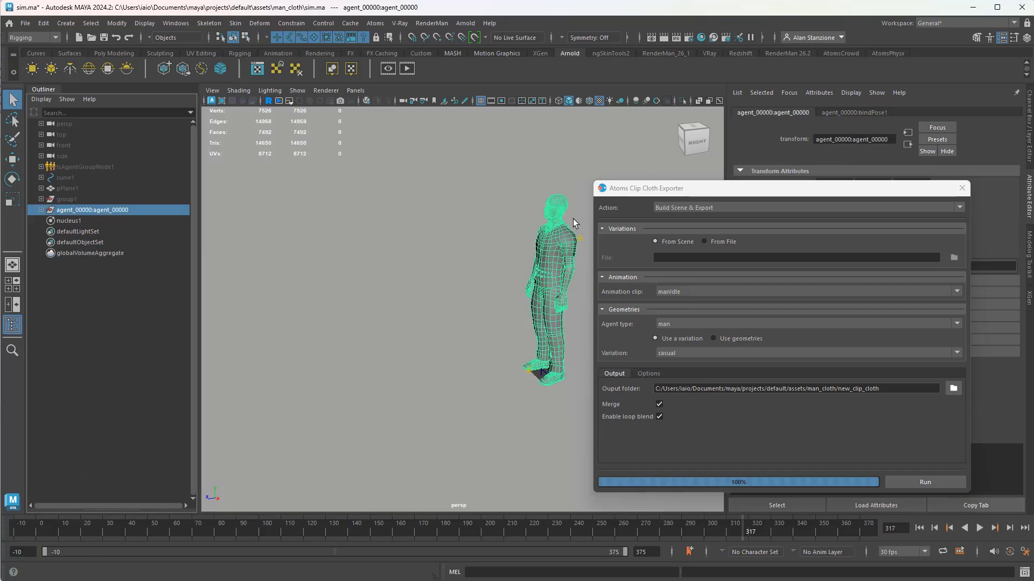
left_click(41, 210)
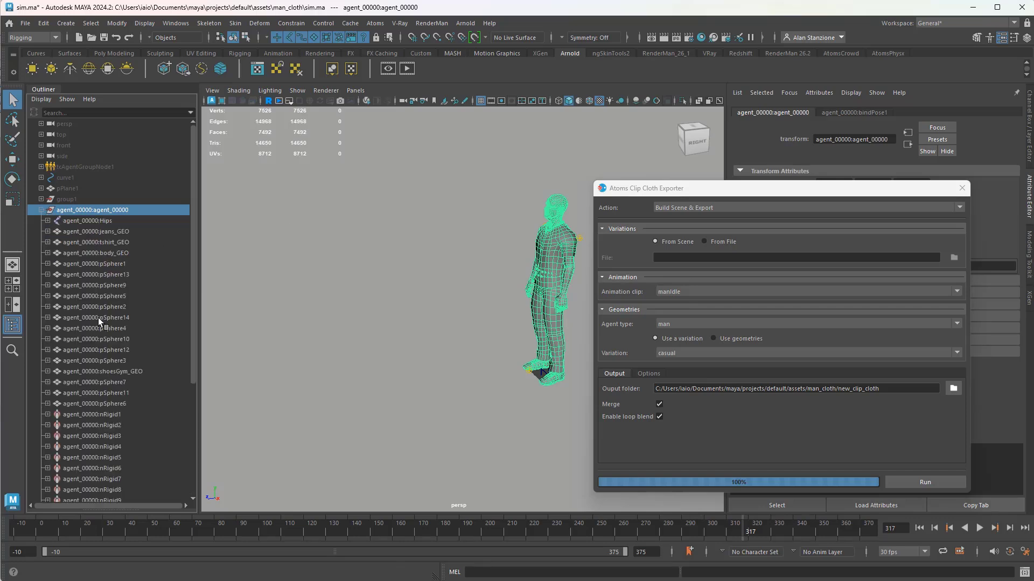
left_click(41, 210)
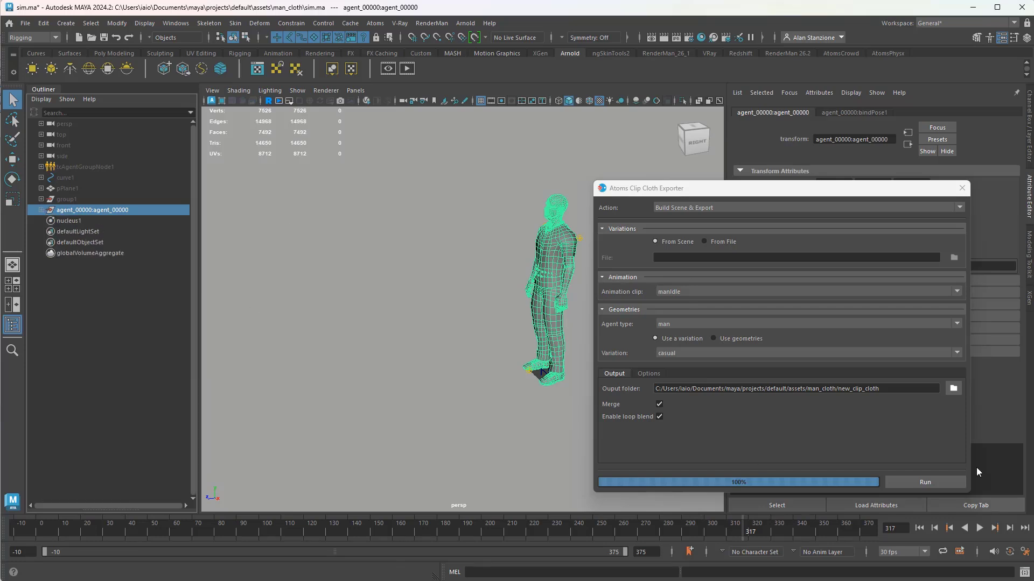
left_click(980, 529)
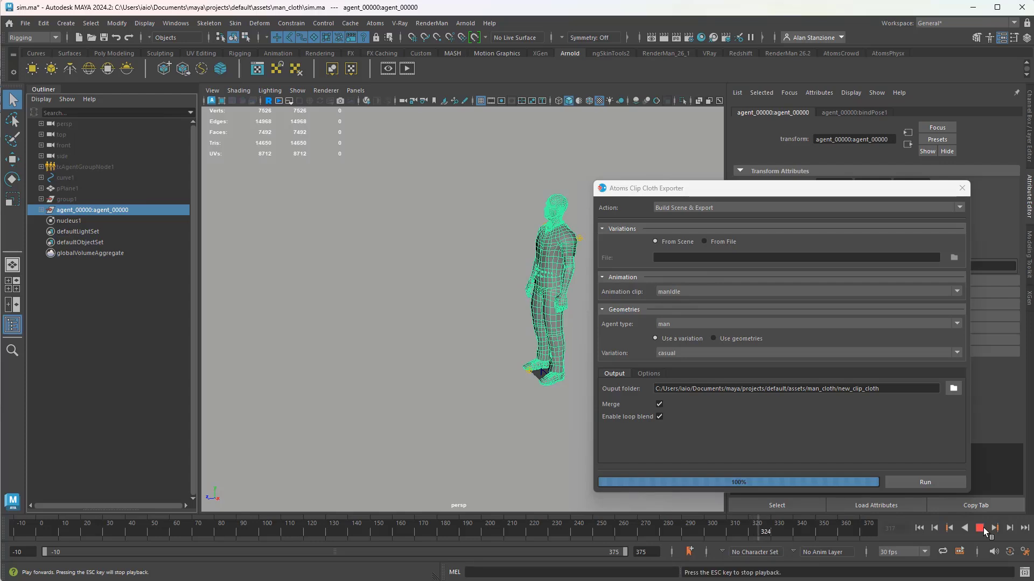
left_click(980, 527)
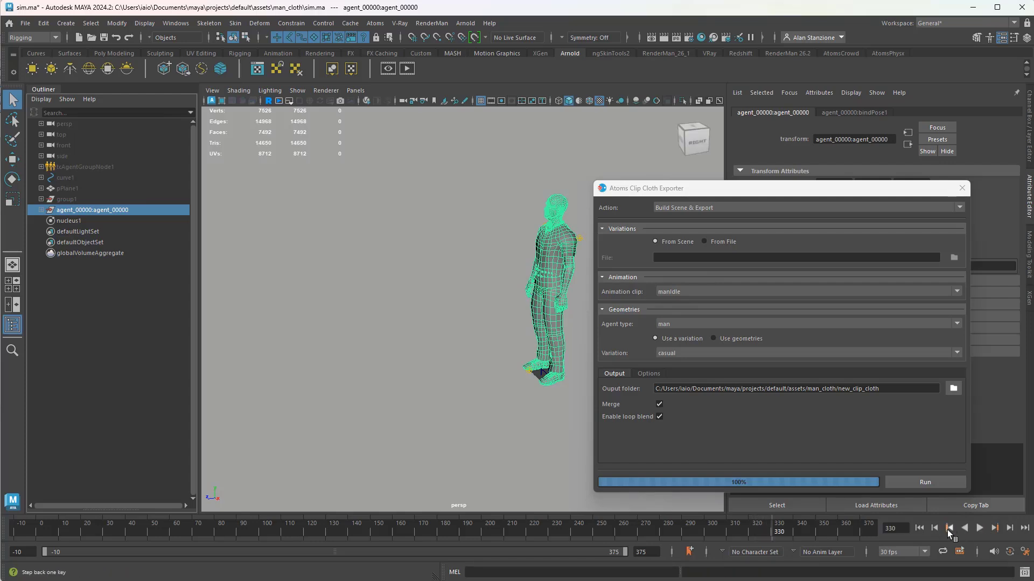
left_click(921, 527)
left_click(980, 527)
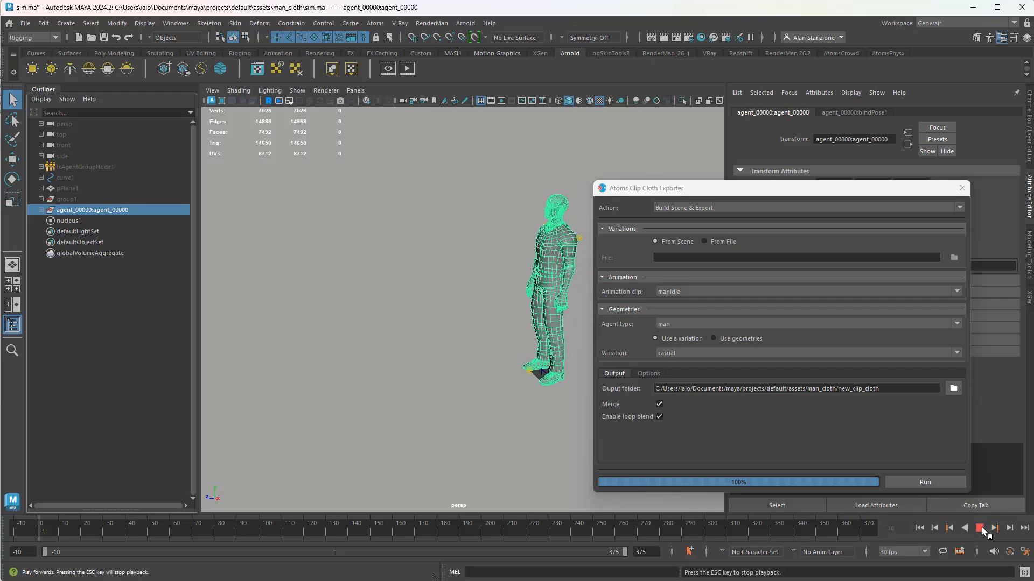
left_click(980, 528)
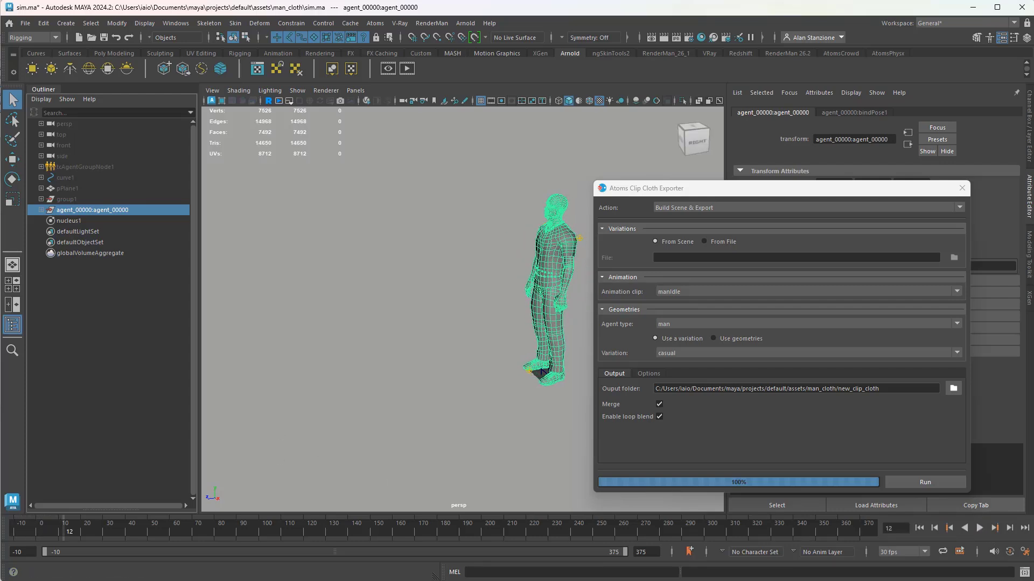
Step: Examine the exported manIdle cloth cache files from first to last in the new_clip_cloth folder, and return to Maya
left_click(953, 388)
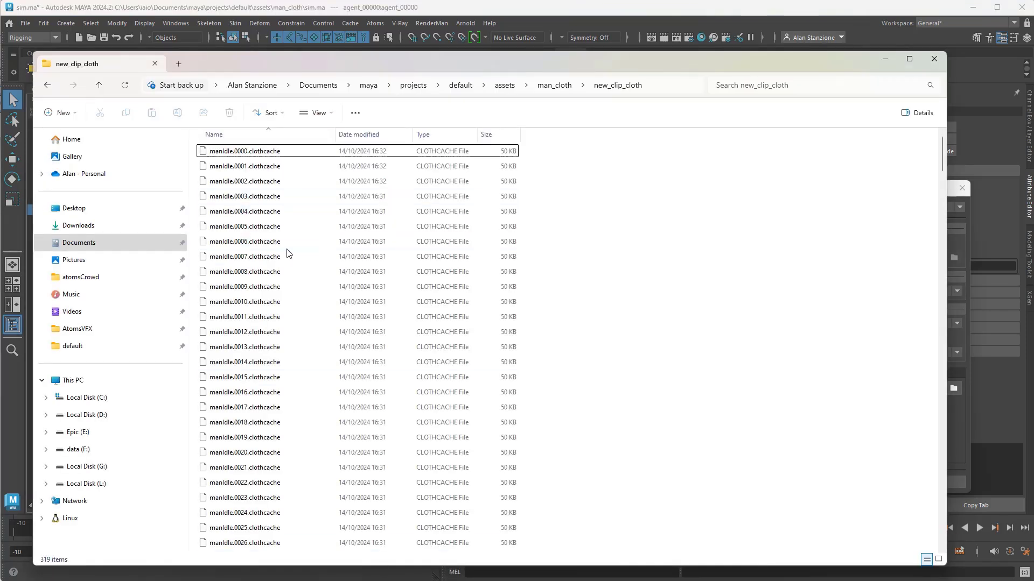
left_click(222, 154)
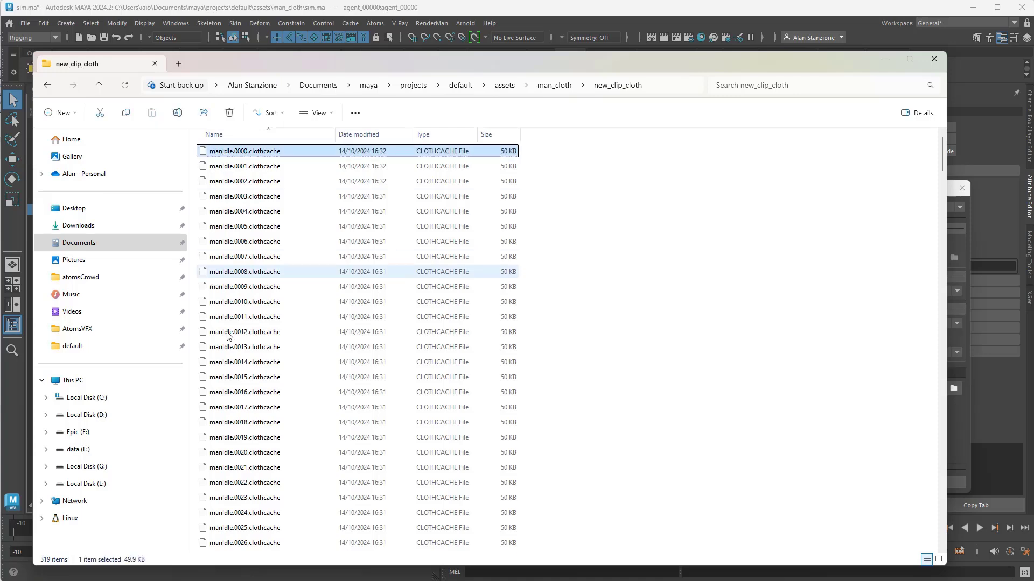
scroll(236, 380, "down", 20)
scroll(235, 383, "down", 20)
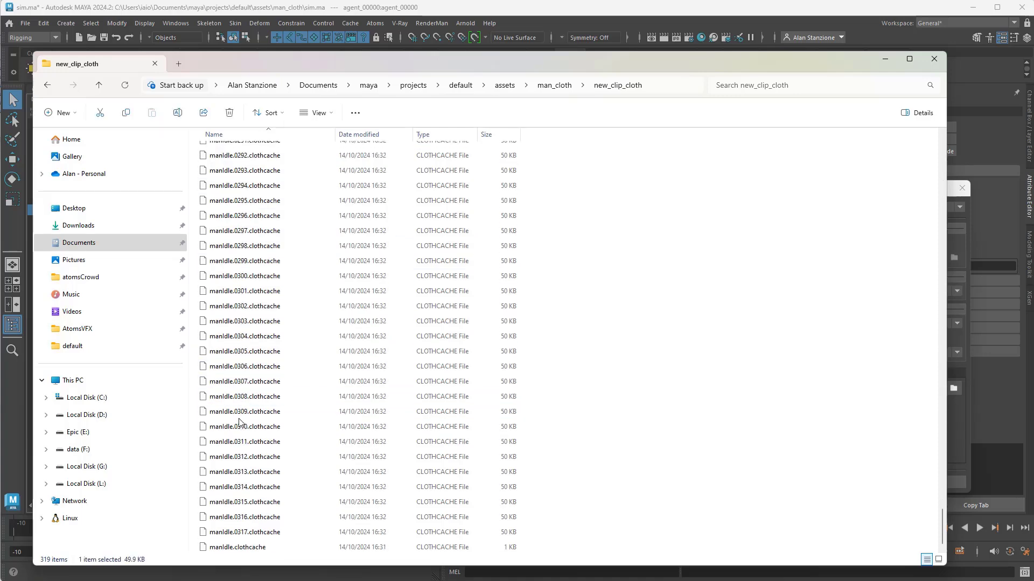
left_click(886, 61)
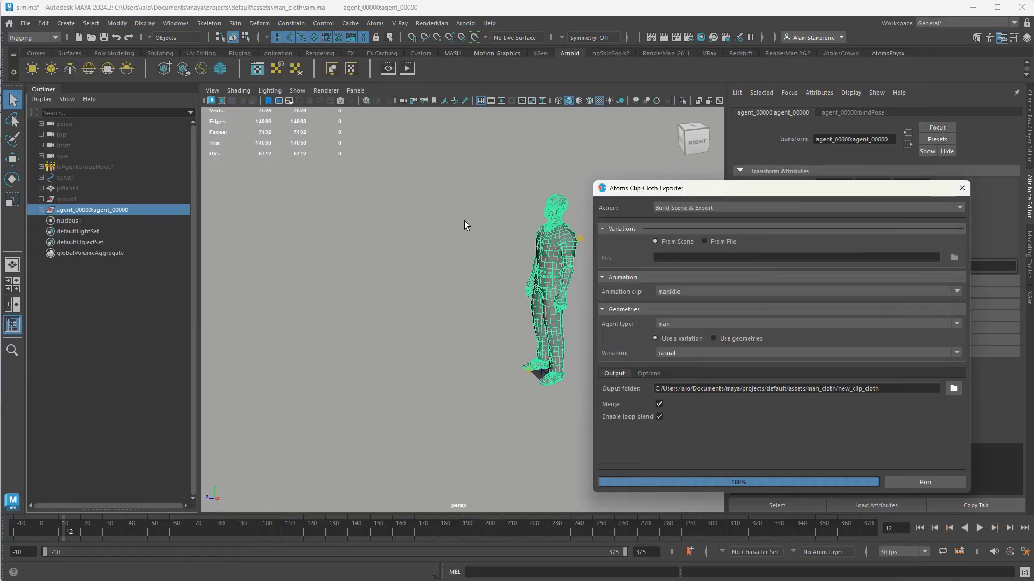
Step: Delete the built agent_00000 group from the scene
left_click(81, 233)
left_click(79, 211)
key("Delete")
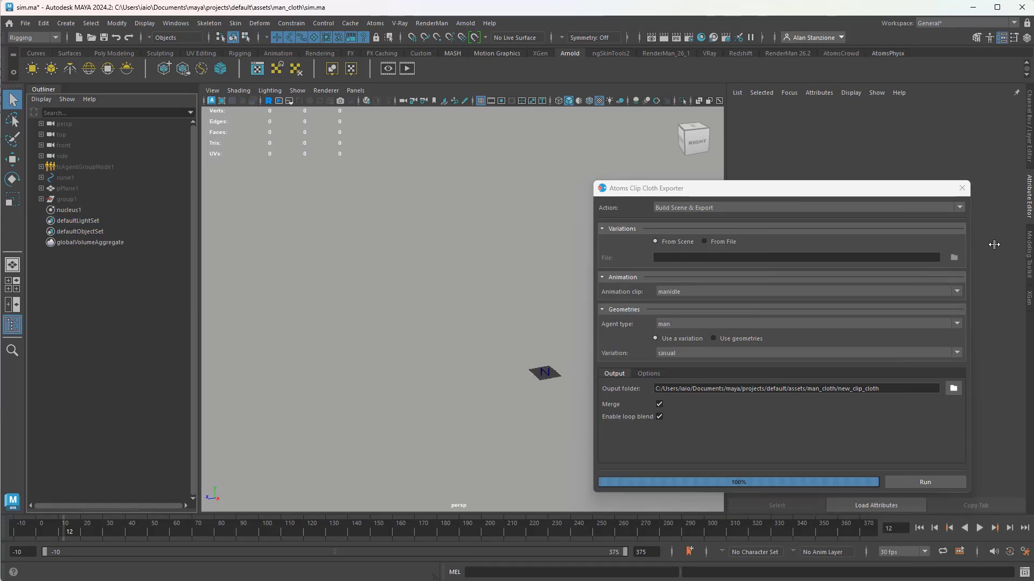
Step: Select the manIdleToWalk animation clip for export with loop blend disabled, and open the pre-roll and height offset options
left_click(959, 290)
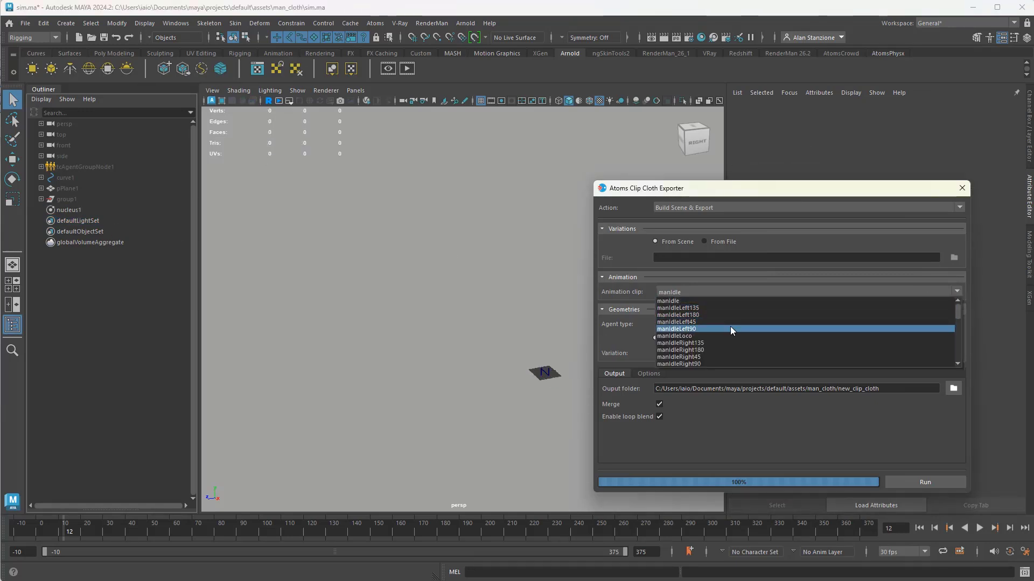
scroll(726, 328, "down", 2)
left_click(699, 335)
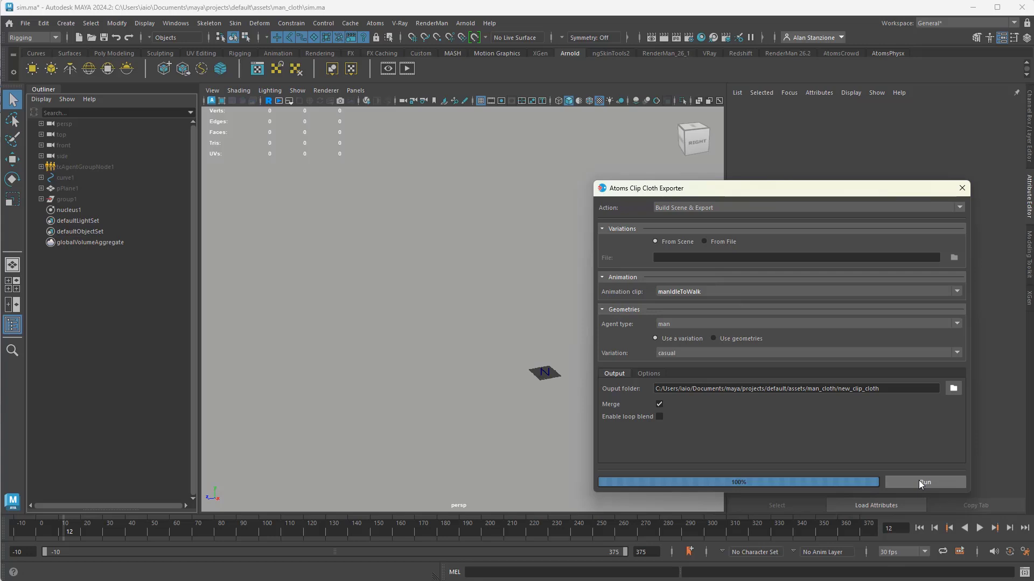
left_click(919, 528)
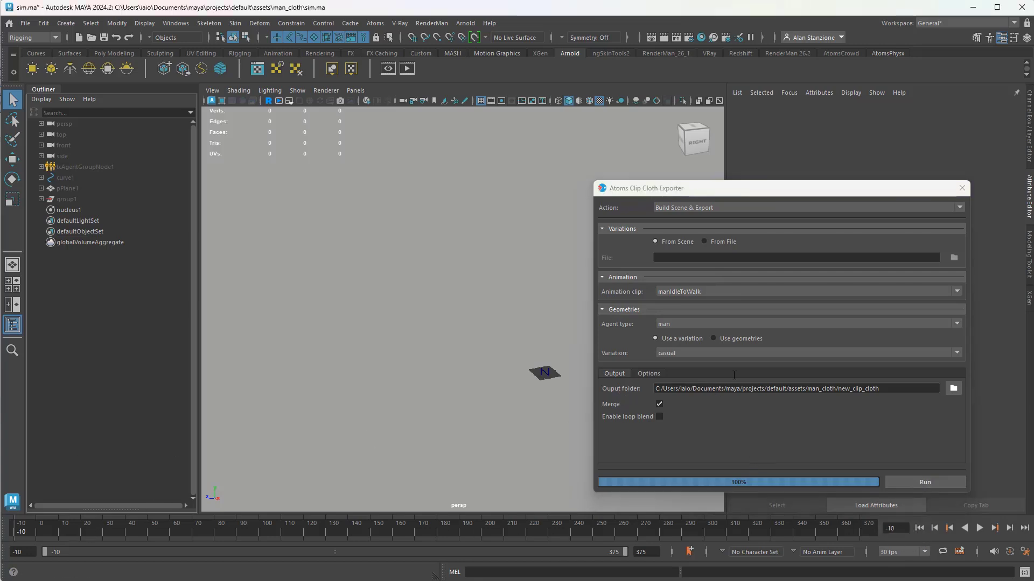
left_click(645, 374)
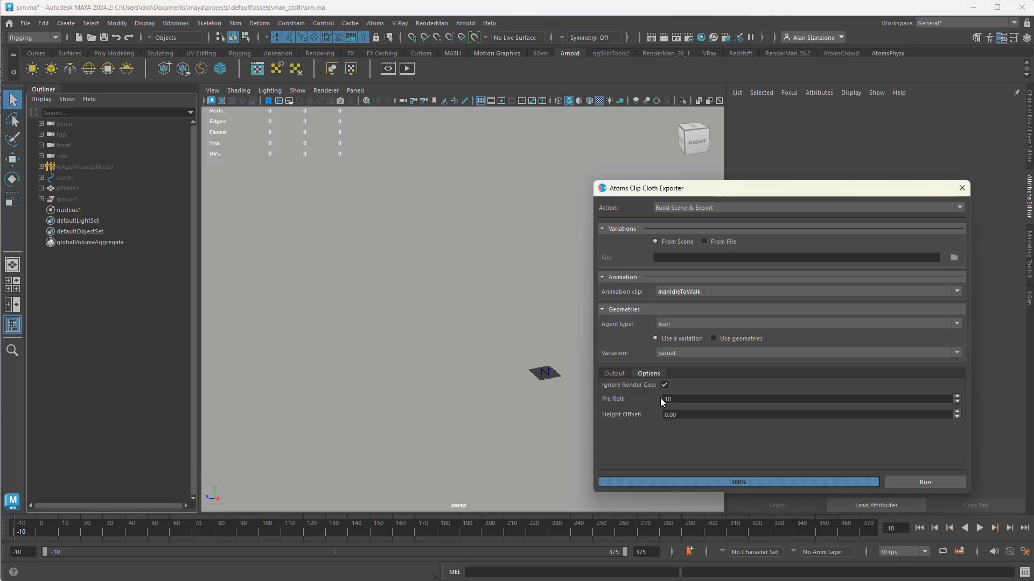
Step: Set the start of the scene's animation range to frame 0
double_click(12, 554)
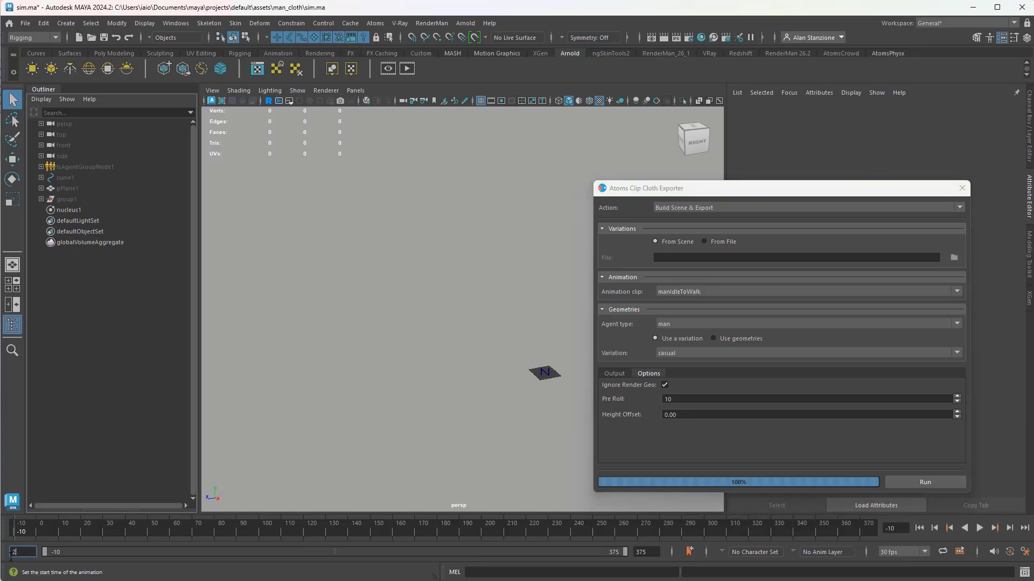
type("0")
key("Return")
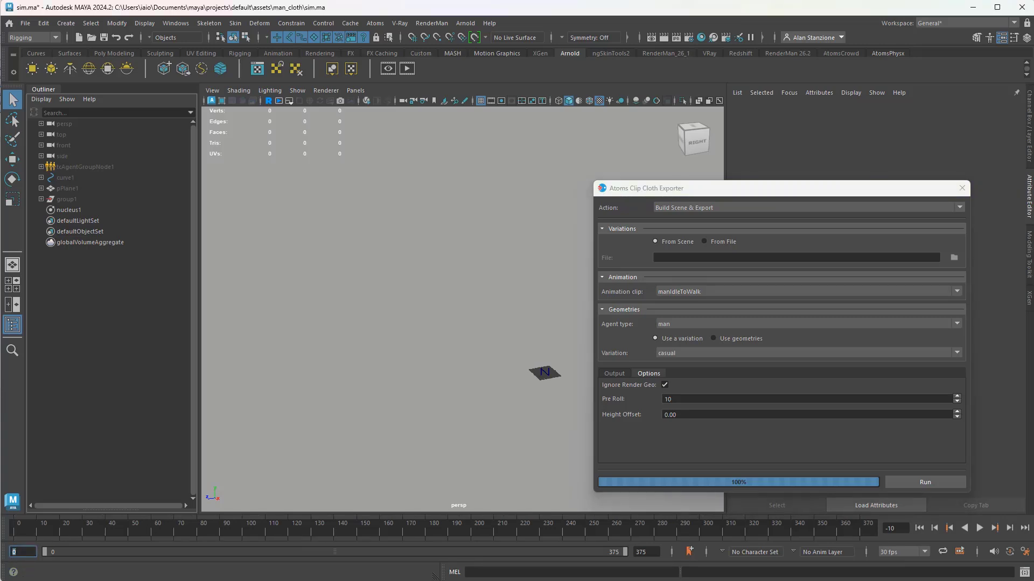
Step: Export the manIdleToWalk cloth cache from the first frame and check its files in the new_clip_cloth folder
left_click(918, 528)
left_click(915, 481)
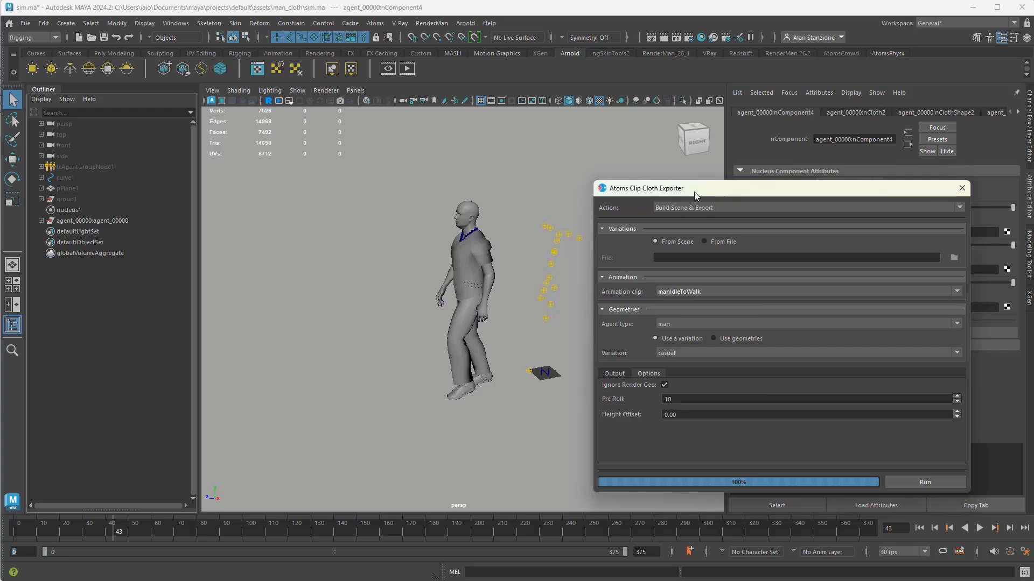
left_click_drag(693, 192, 654, 181)
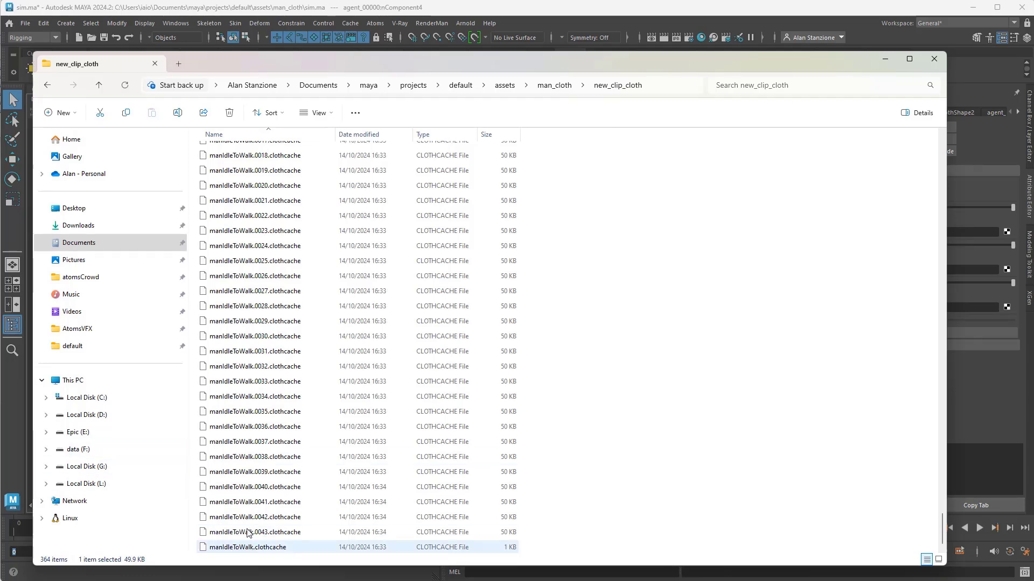
left_click(884, 57)
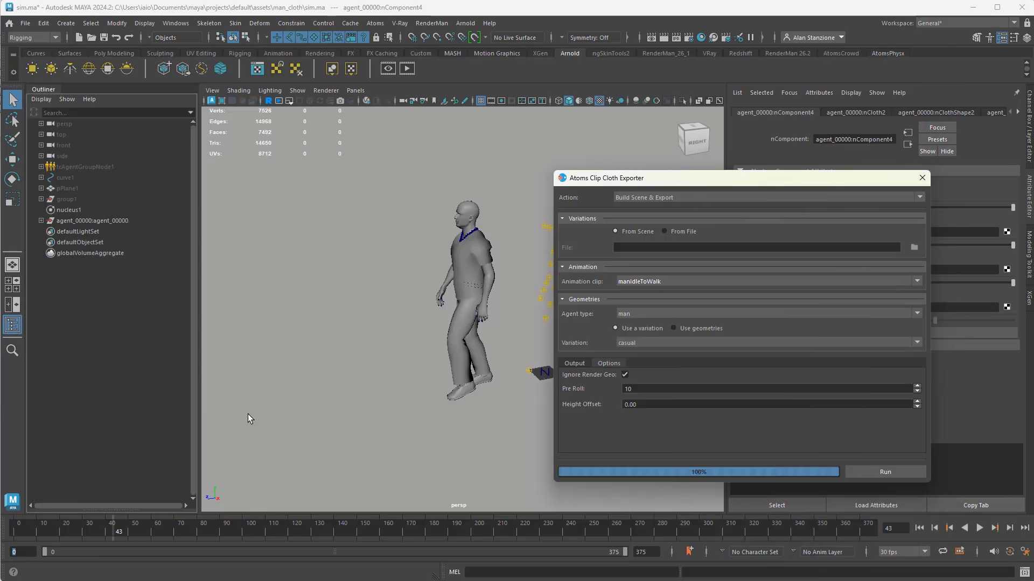
Step: Export the cloth cache for the manWalk animation clip using the man agent's casual variation
left_click(911, 282)
scroll(777, 325, "down", 3)
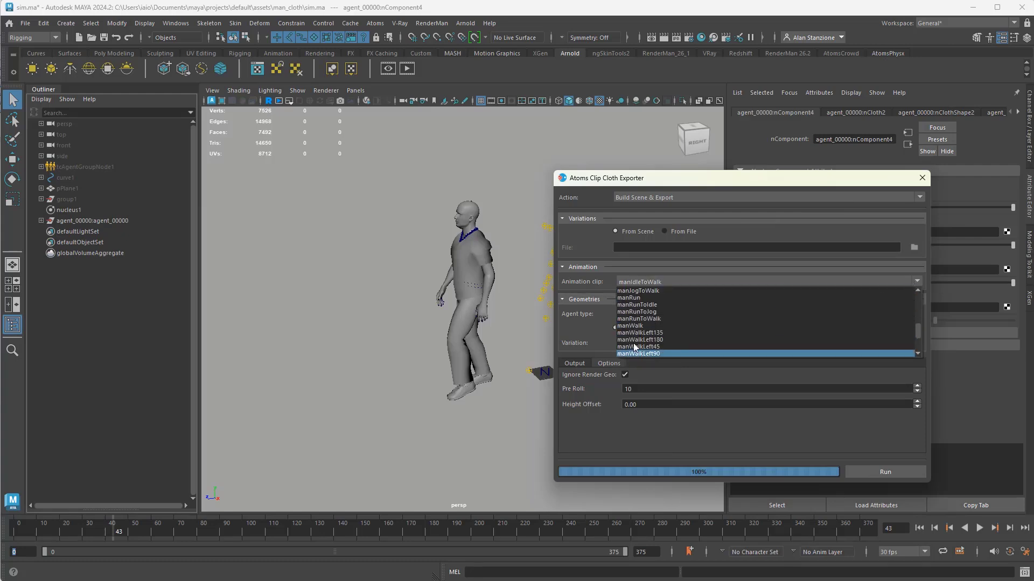
left_click(640, 325)
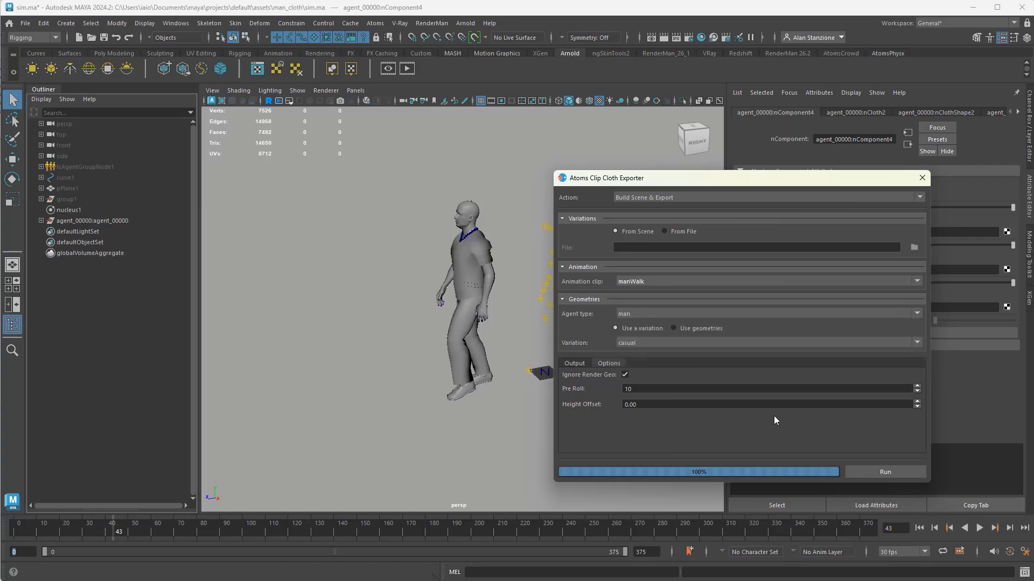
left_click(877, 471)
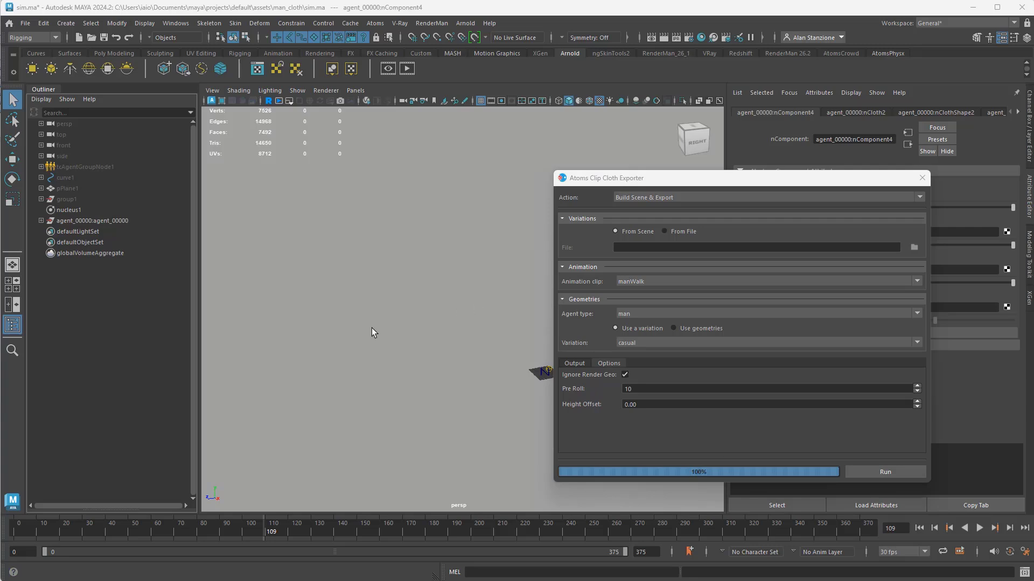
Step: Delete the built agent_00000 group at the first frame and close the Atoms Clip Cloth Exporter
scroll(372, 327, "down", 2)
left_click_drag(354, 357, 461, 357, "alt")
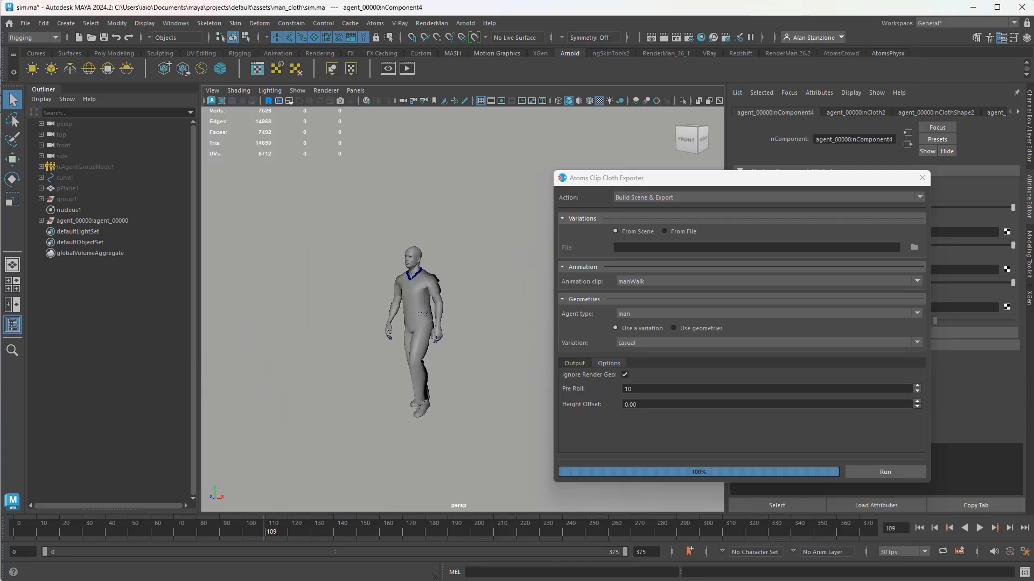
left_click(919, 528)
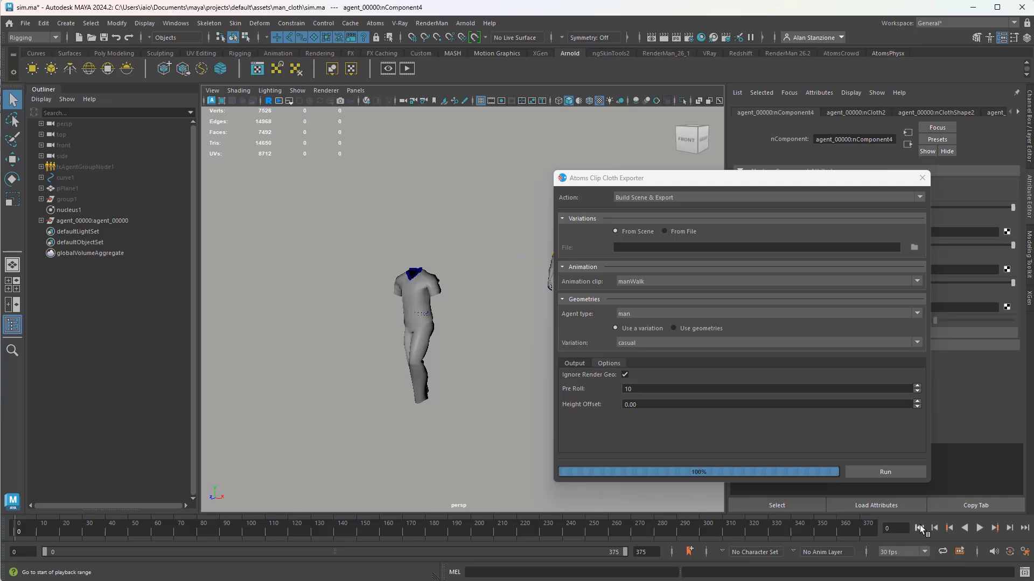
left_click(78, 220)
key("Delete")
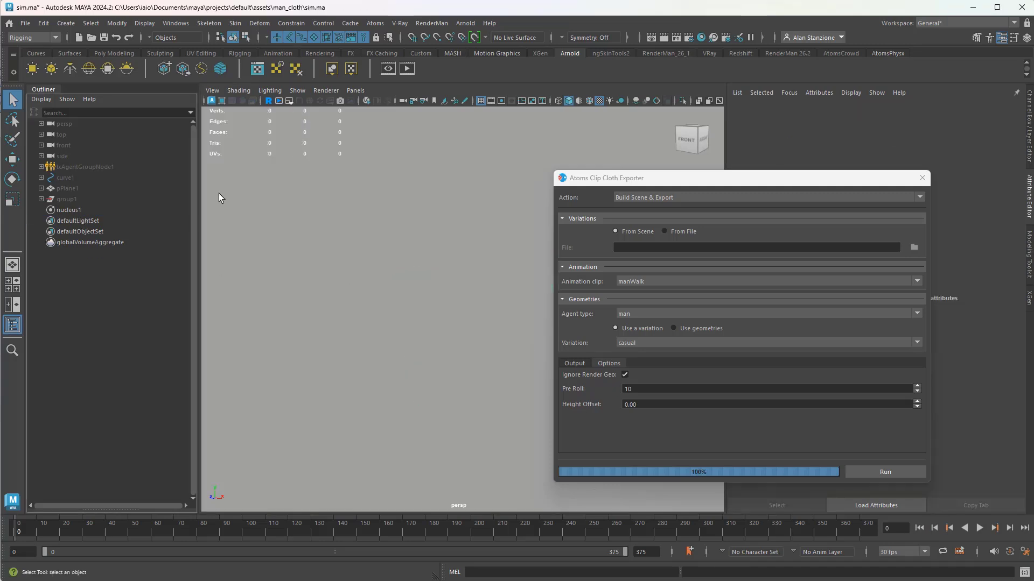
left_click(922, 178)
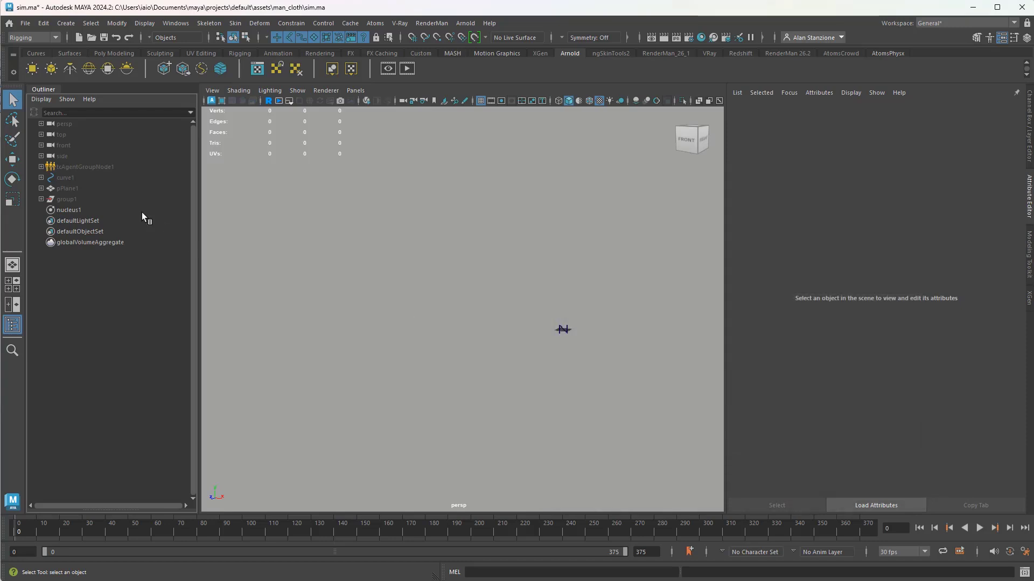
Step: Unhide the crowd's tcAgentGroupNode1, the curve1 path and the pPlane1 terrain
left_click(86, 167)
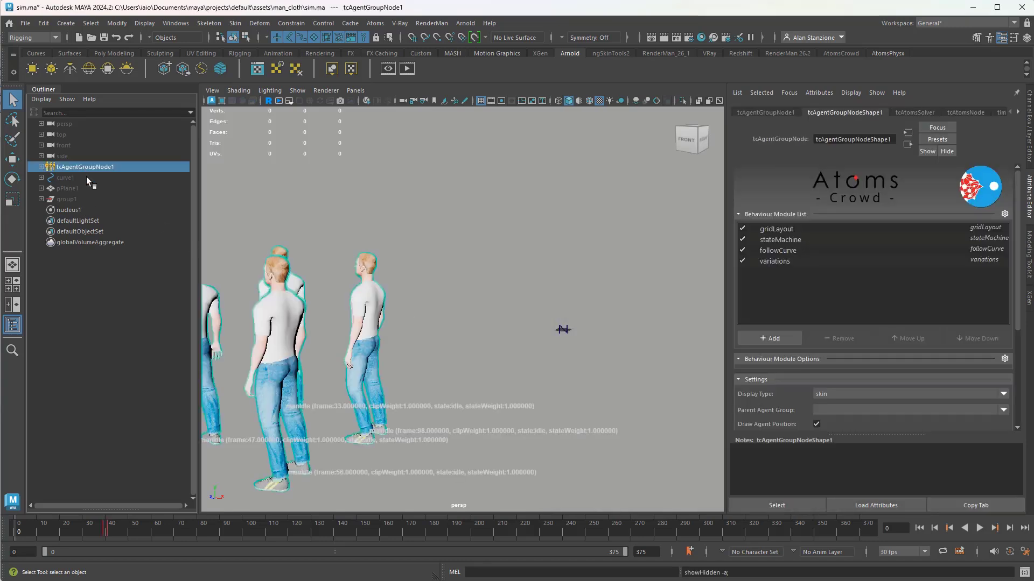
left_click(70, 176)
key("shift+h")
left_click(69, 187)
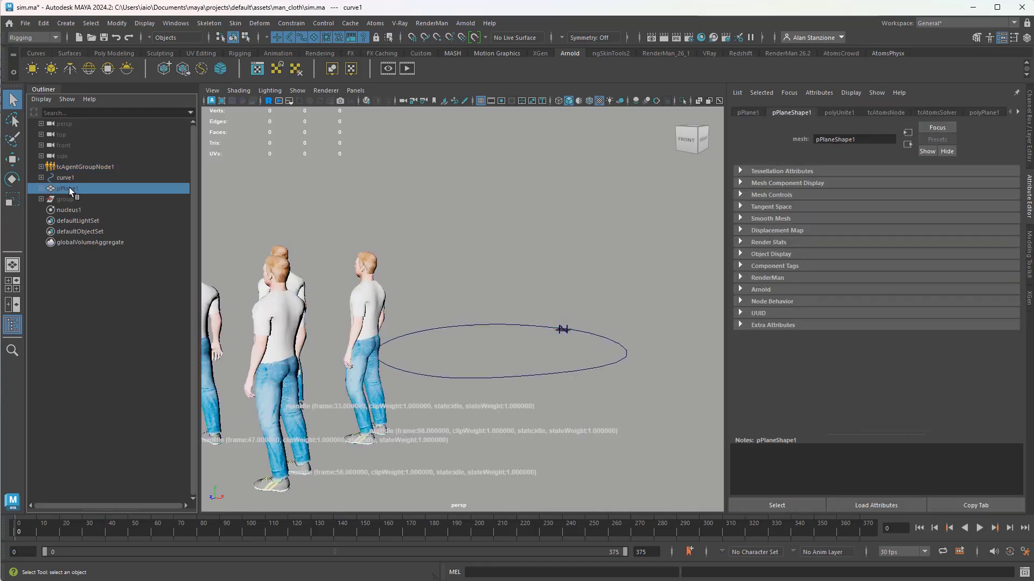
key("shift+h")
left_click_drag(534, 409, 594, 411, "alt")
middle_click_drag(595, 410, 512, 402, "alt")
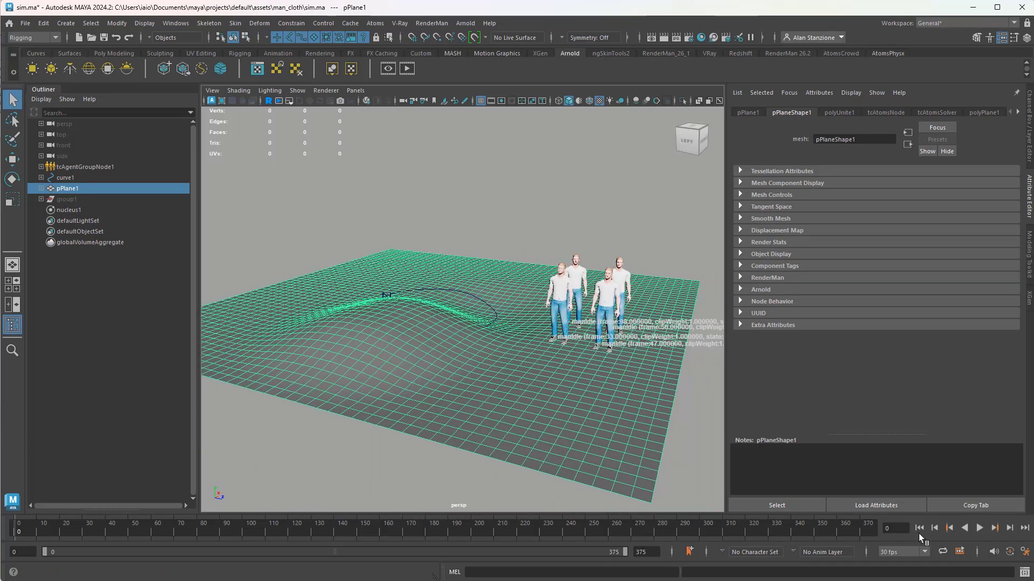
Step: Play the crowd simulation to watch the agents go from idle to walking, and return to the first frame
left_click(979, 527)
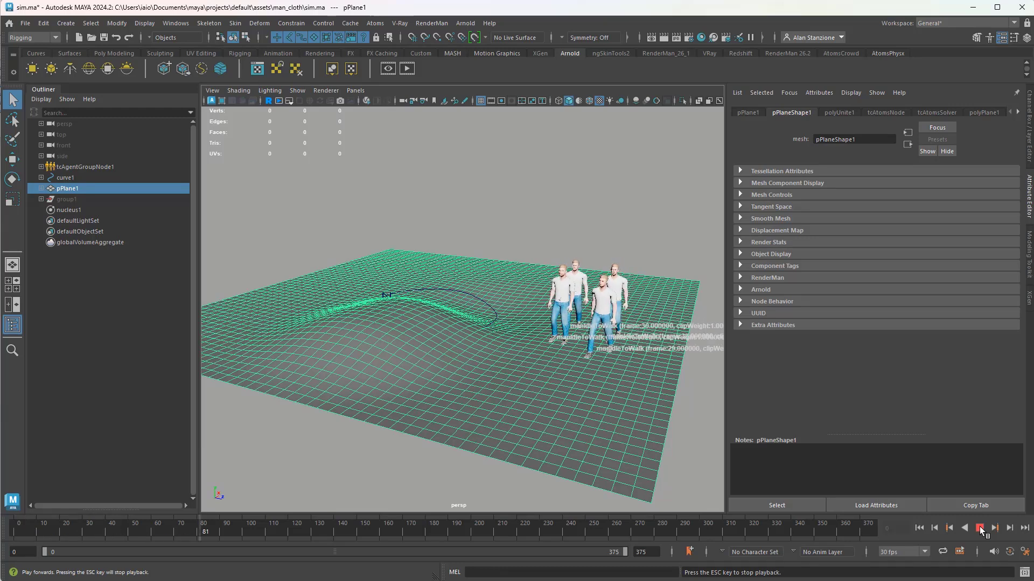
left_click(980, 527)
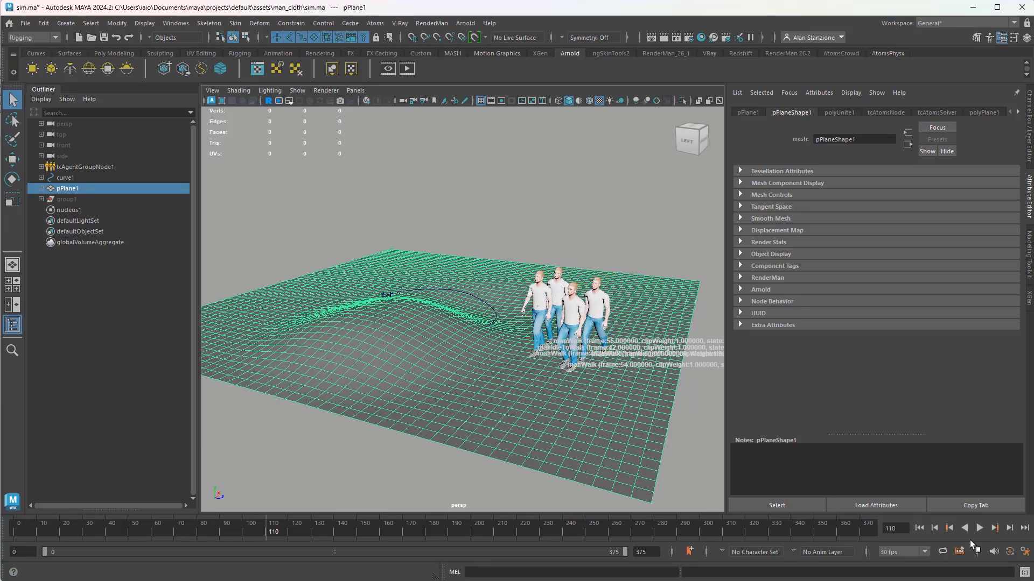
left_click(919, 527)
scroll(586, 362, "up", 4)
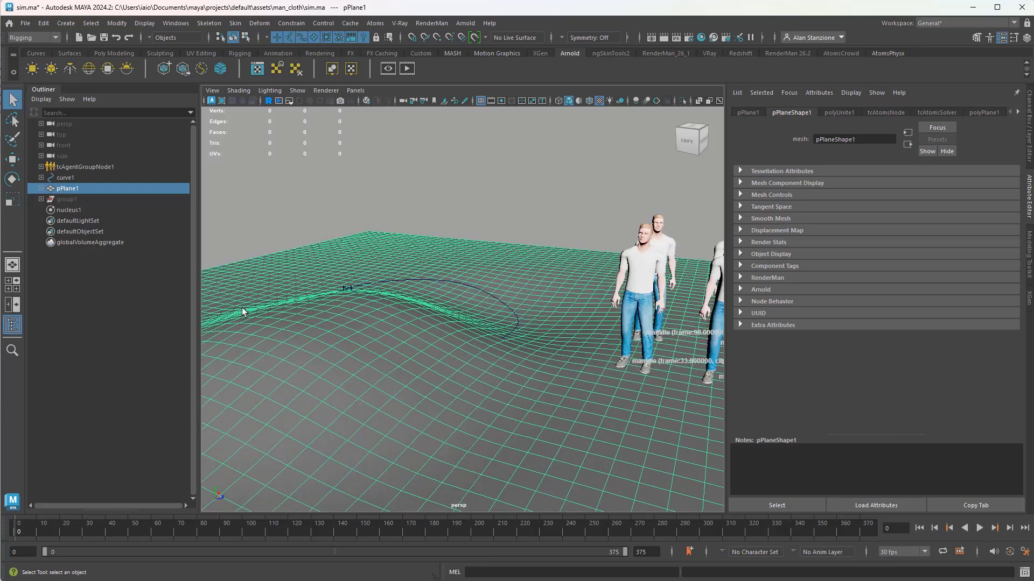
Step: Check that Write Anim State Metadata is enabled in the Metadata settings of tcAgentGroupNode1's stateMachine module
left_click(86, 167)
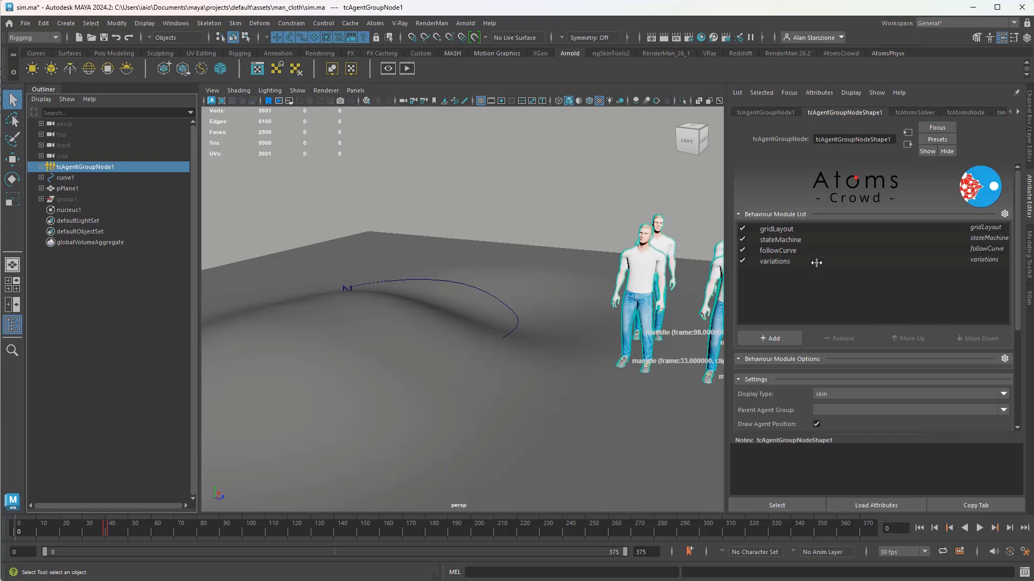
left_click(787, 242)
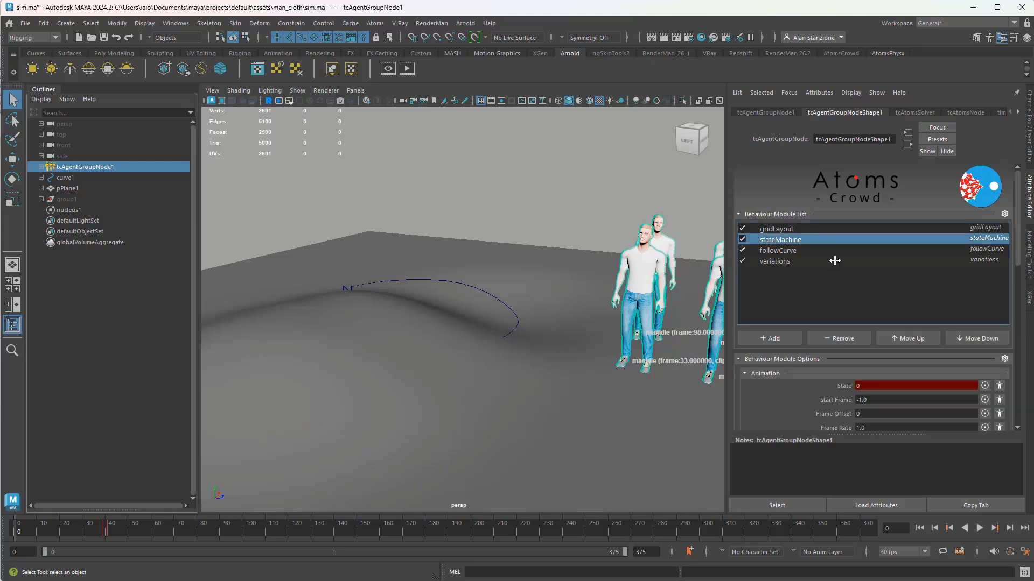
scroll(775, 379, "down", 2)
scroll(773, 376, "down", 3)
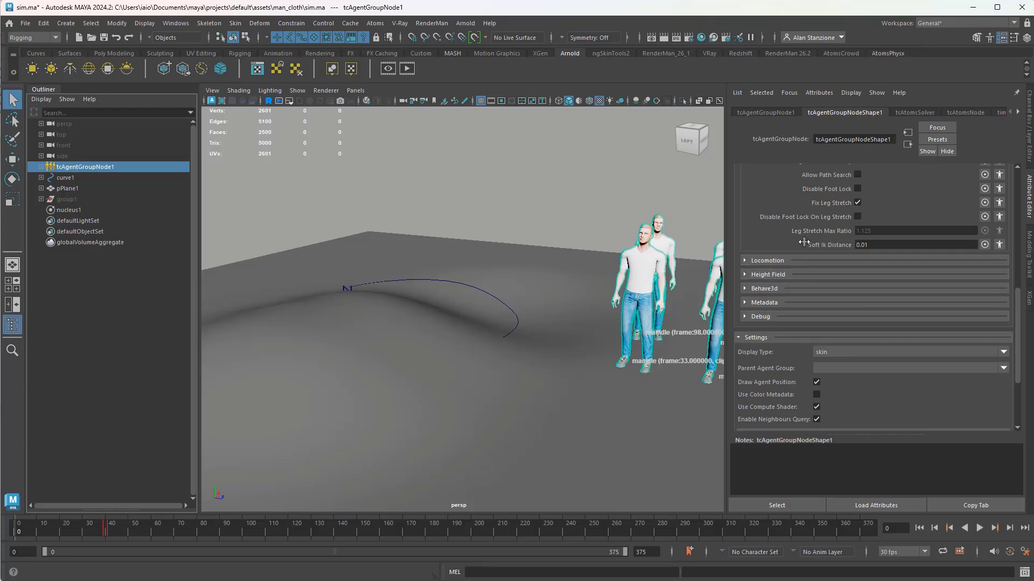
left_click(745, 302)
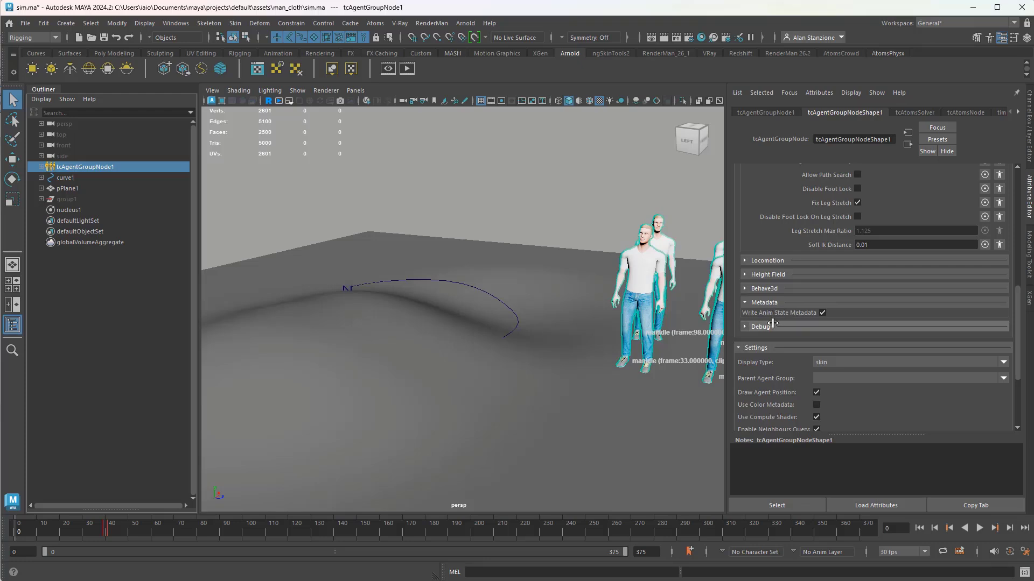
scroll(822, 350, "up", 2)
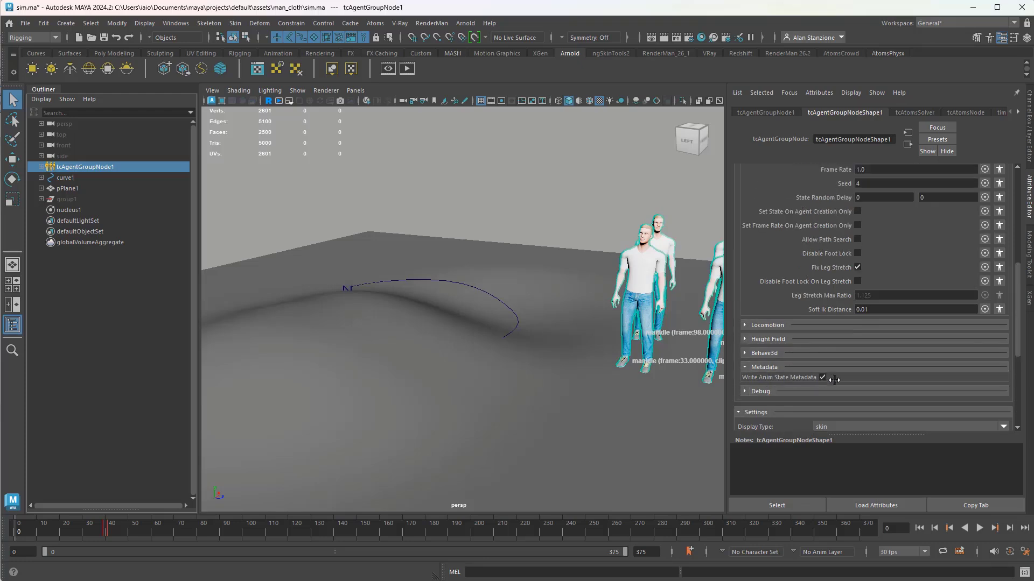
left_click(823, 378)
Step: Add tcAgentGroupNodeShape1 to the export list of the Atoms Cache Exporter and name the cache my_cache
left_click(375, 23)
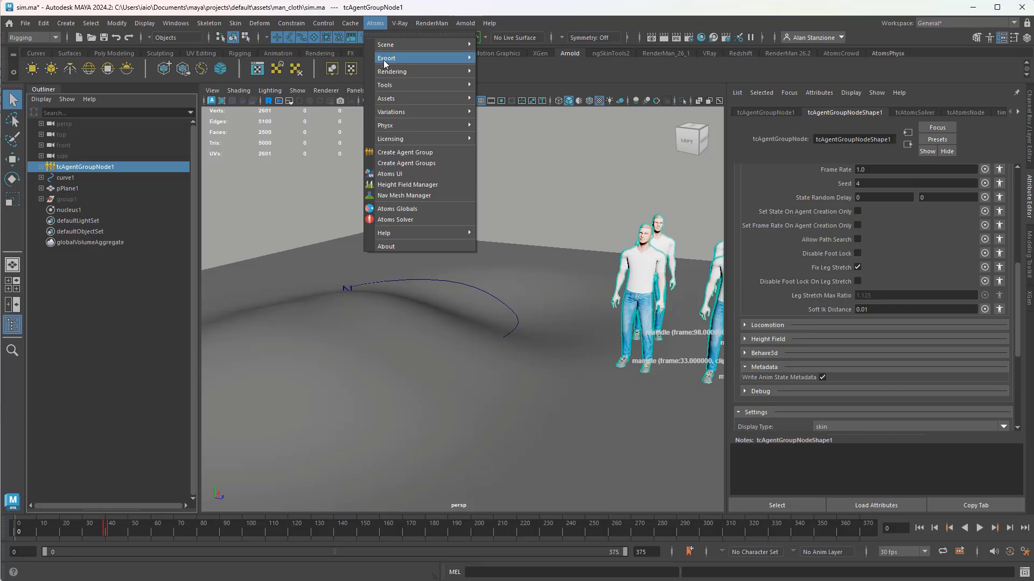
mouse_move(385, 64)
left_click(519, 69)
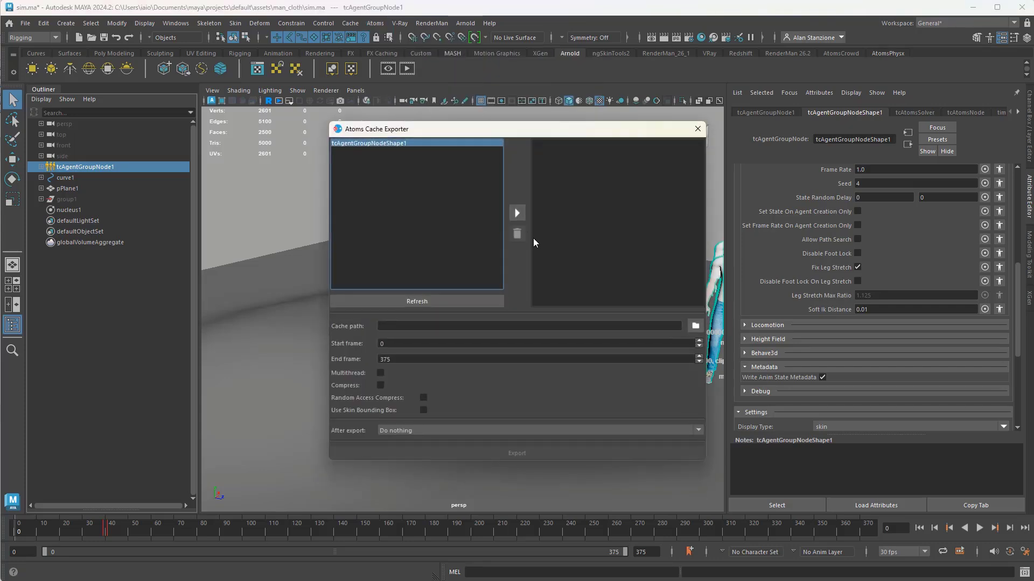
left_click(516, 213)
double_click(575, 144)
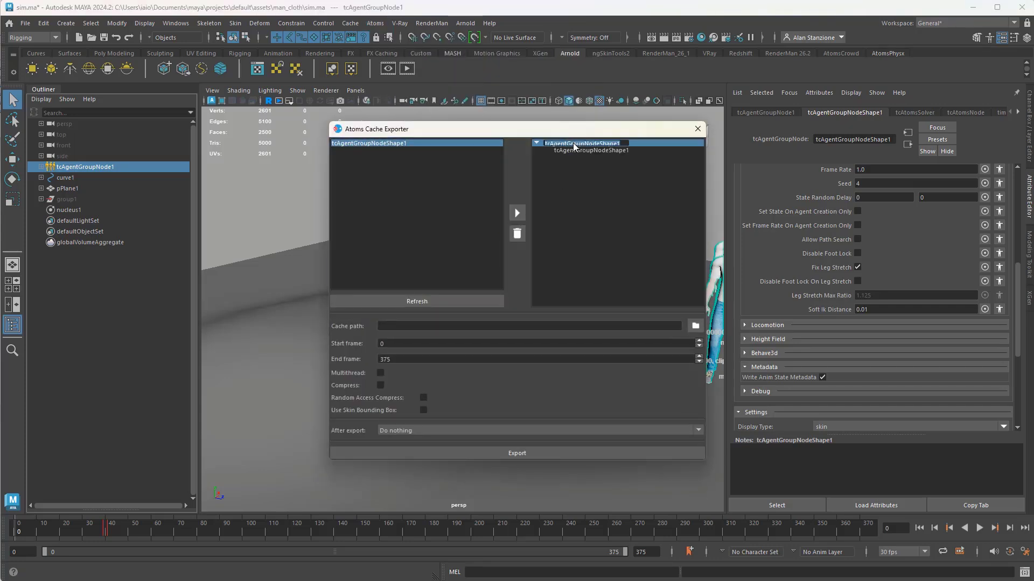
type("my_cache")
key("Return")
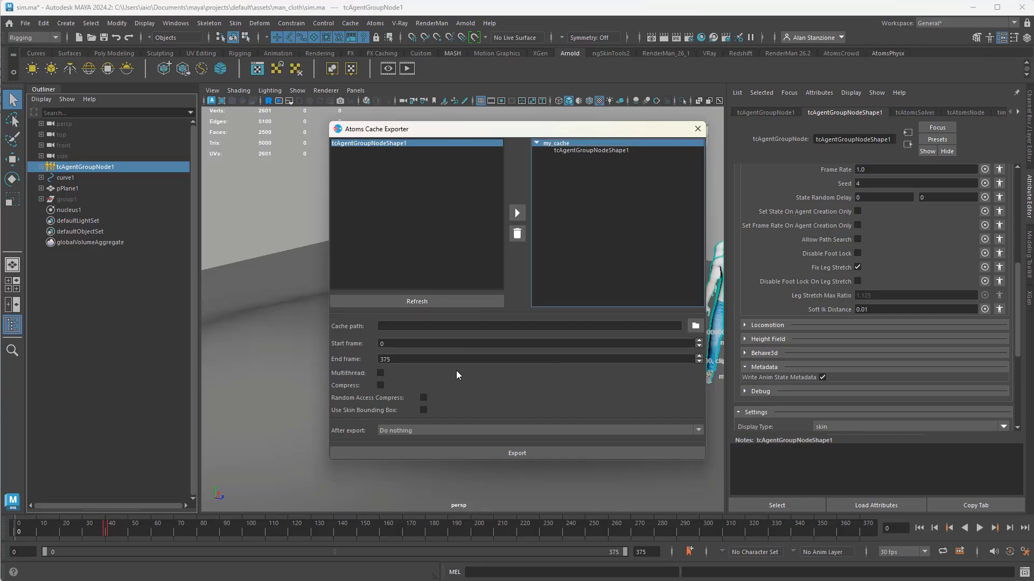
Step: Export the my_cache crowd cache into the man_cloth folder with the end frame set to 200
left_click_drag(411, 361, 361, 360)
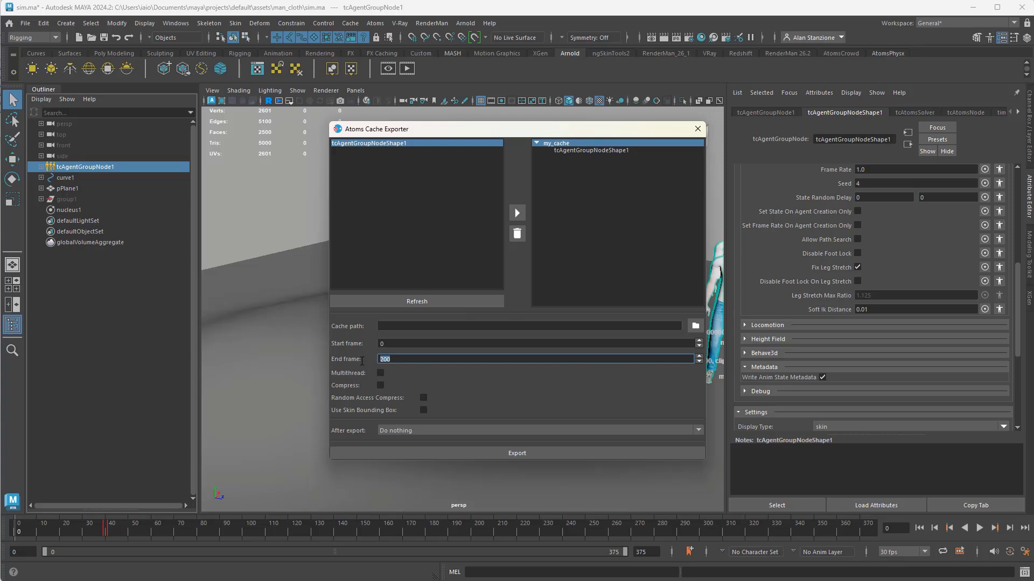
left_click(695, 325)
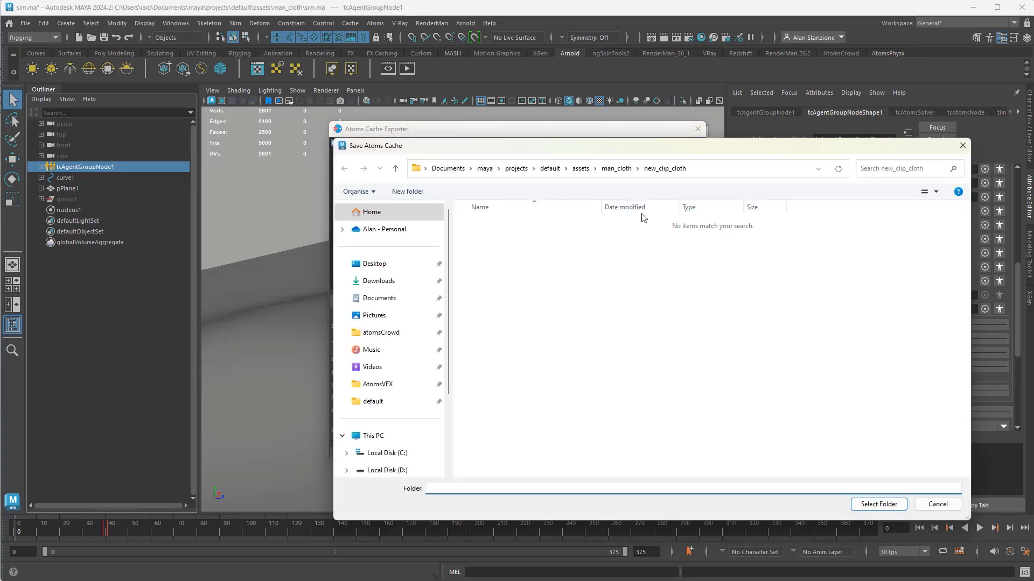
left_click(617, 168)
left_click(878, 504)
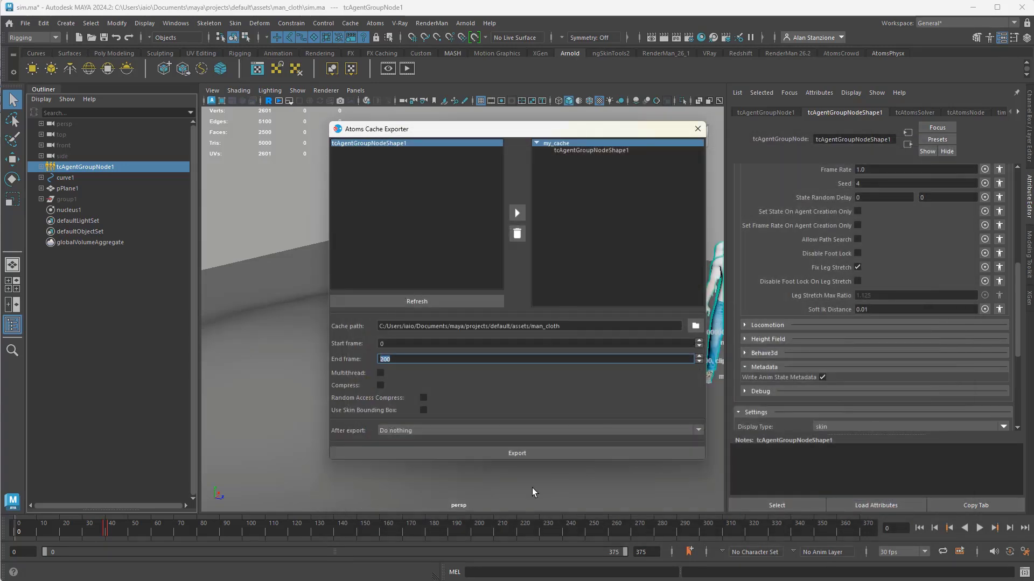
left_click(503, 453)
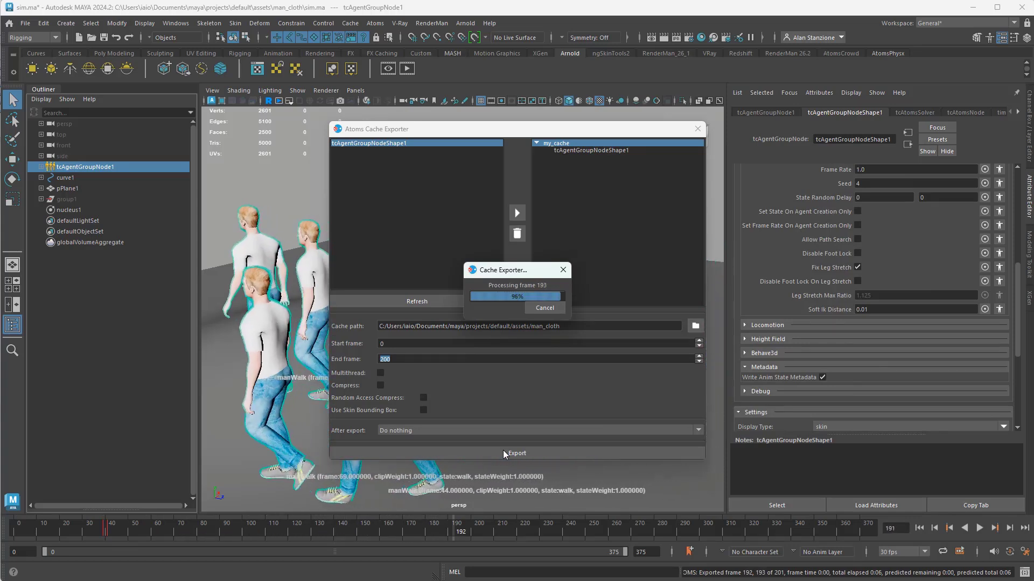
Step: Close the Atoms Cache Exporter after the my_cache export and return to the first frame
left_click(517, 311)
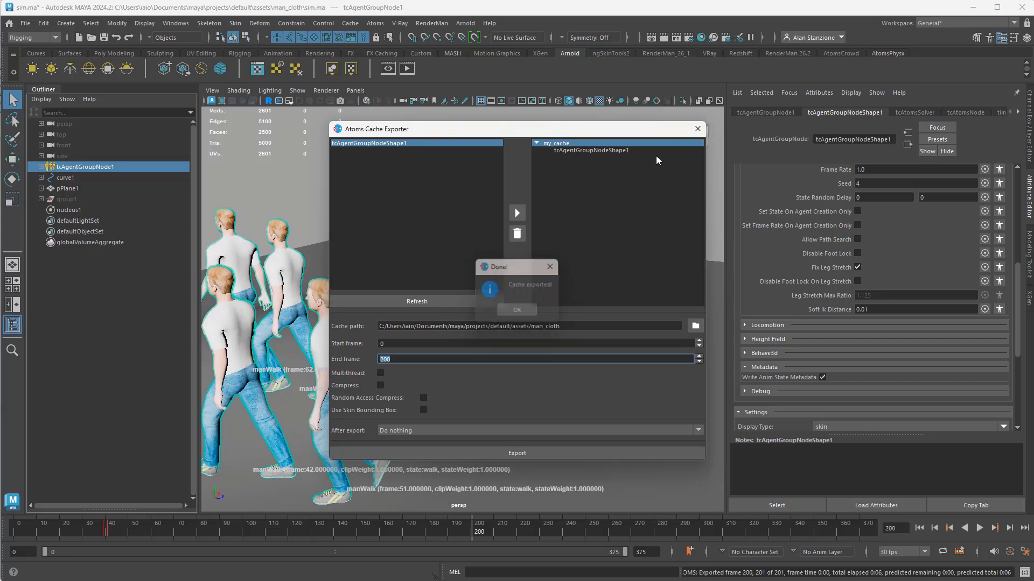
left_click(697, 129)
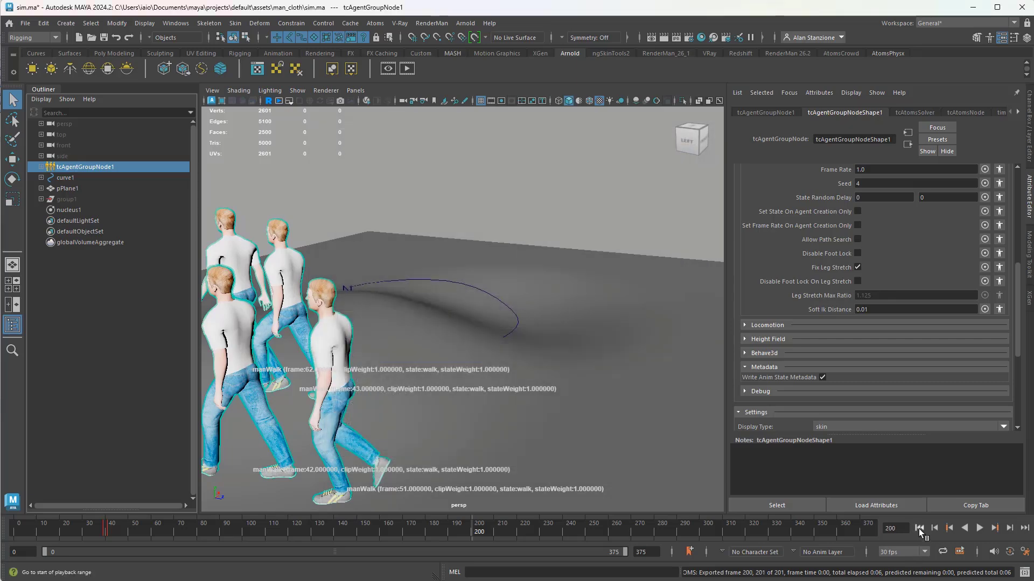
left_click(918, 528)
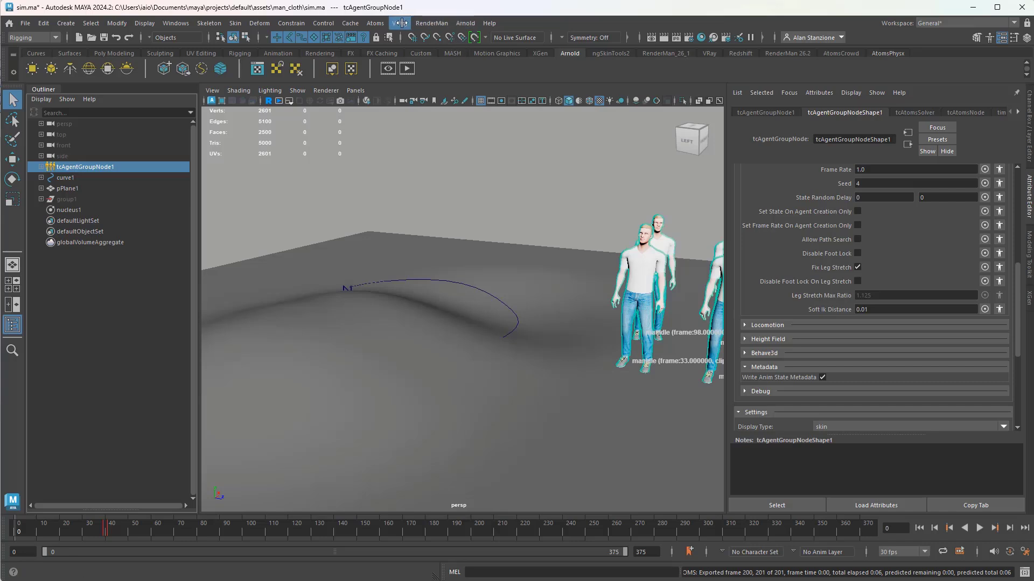
Step: Add tcAgentGroupNodeShape1 to the export list of the Clip Cloth Cache Exporter and name the cache myfinal_cloth_cache
left_click(373, 24)
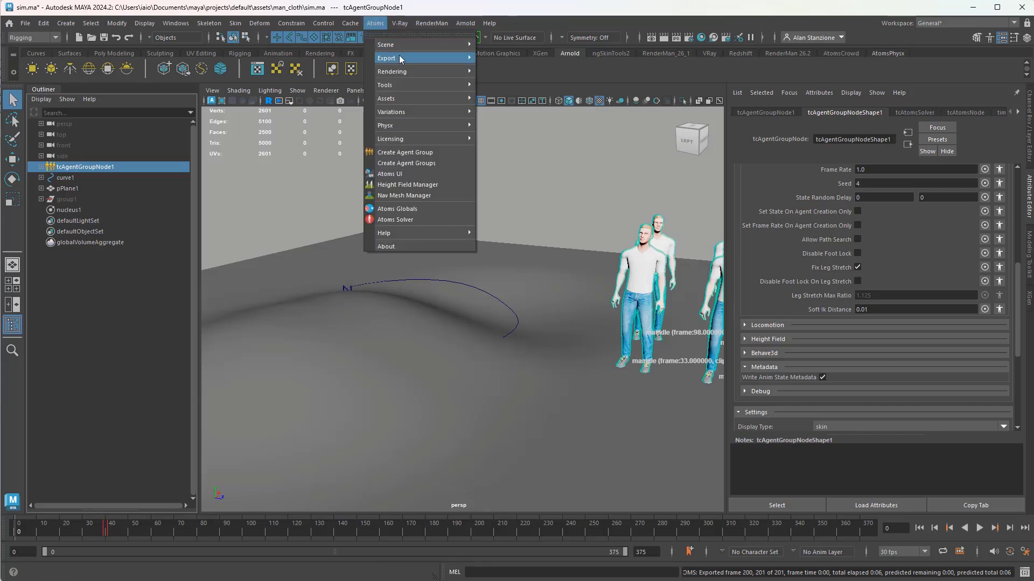
mouse_move(399, 57)
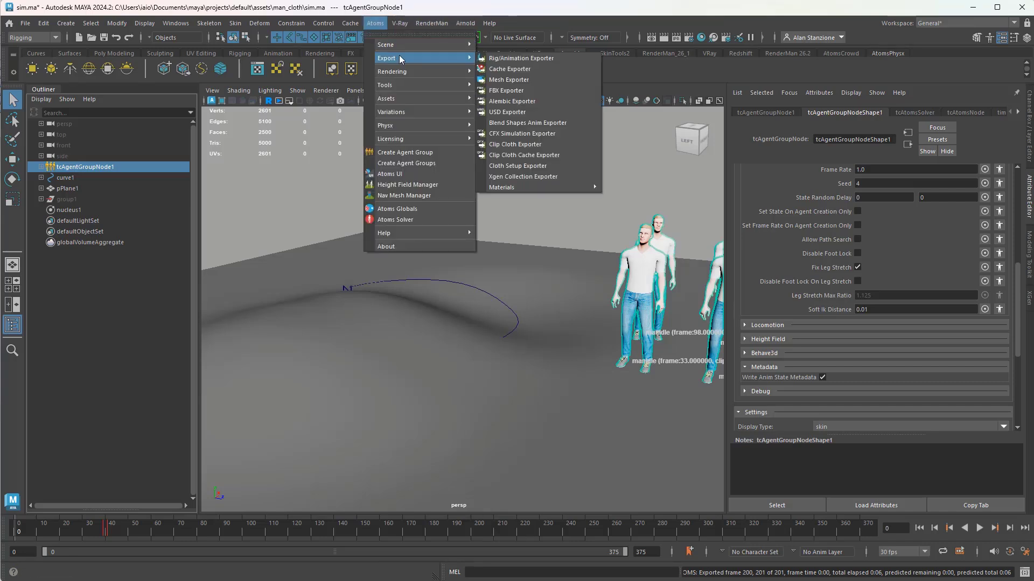
left_click(524, 156)
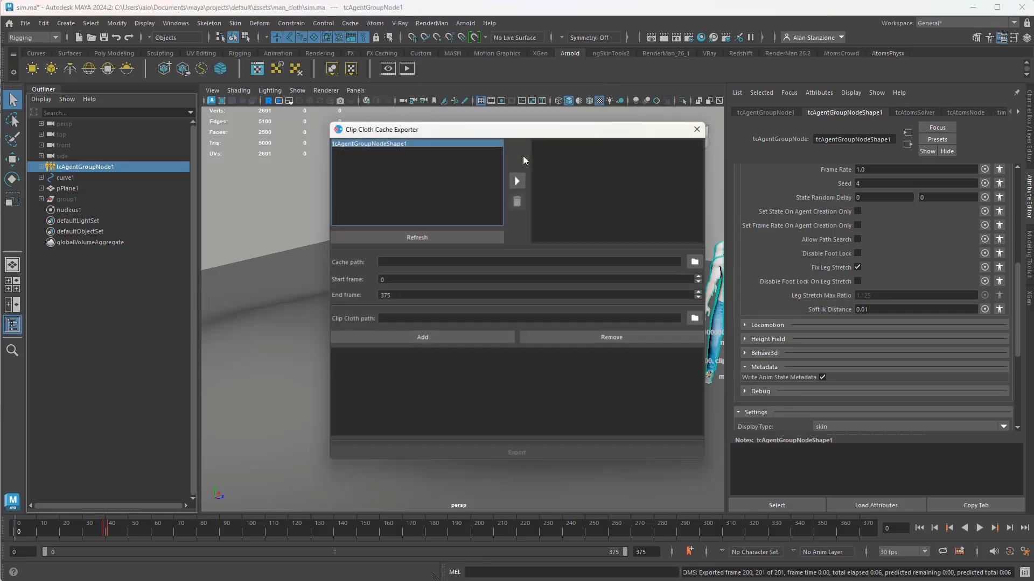
left_click(516, 181)
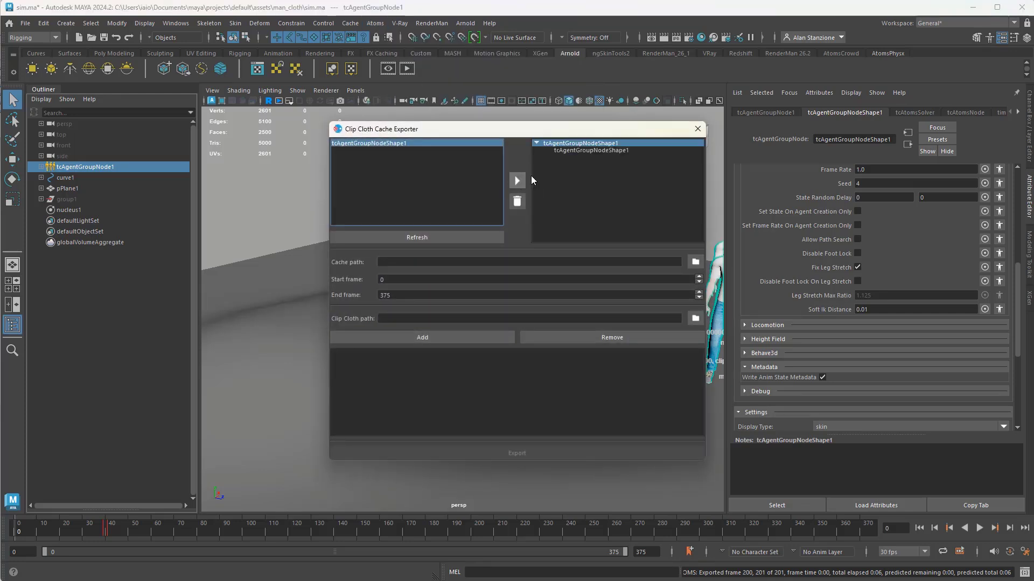
double_click(553, 143)
type("mw")
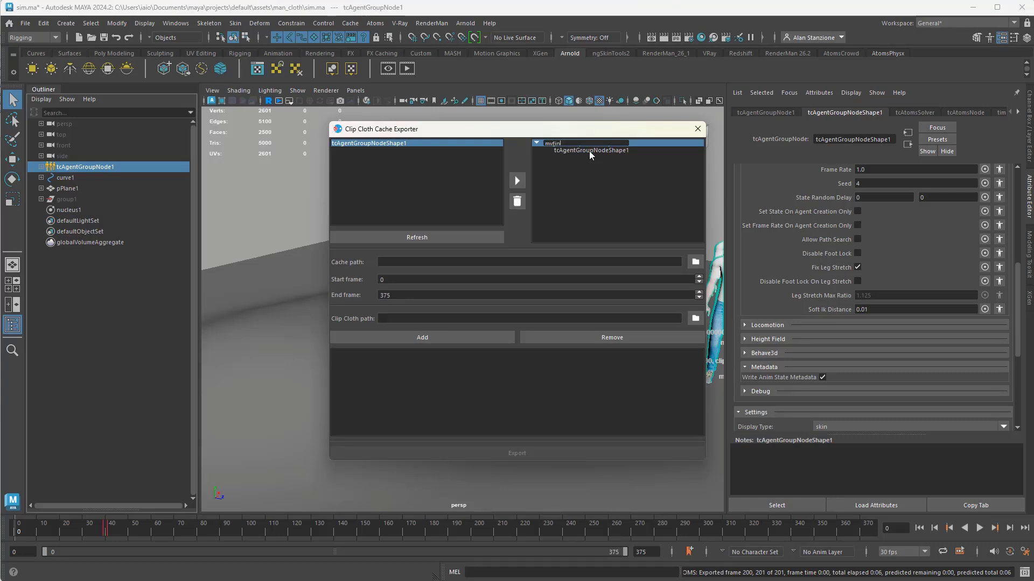
type("final_cloth_cache")
key("Return")
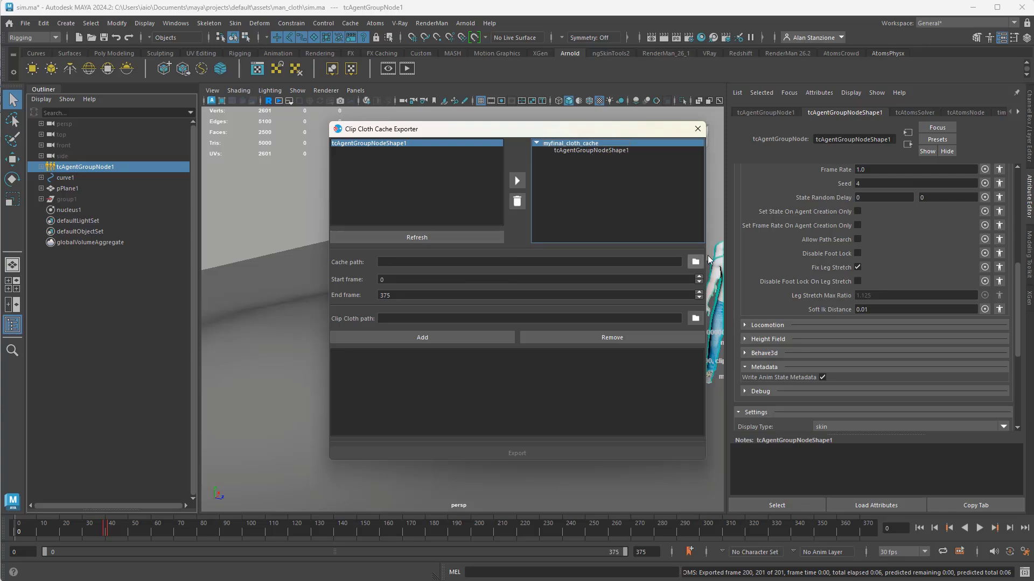
left_click(695, 261)
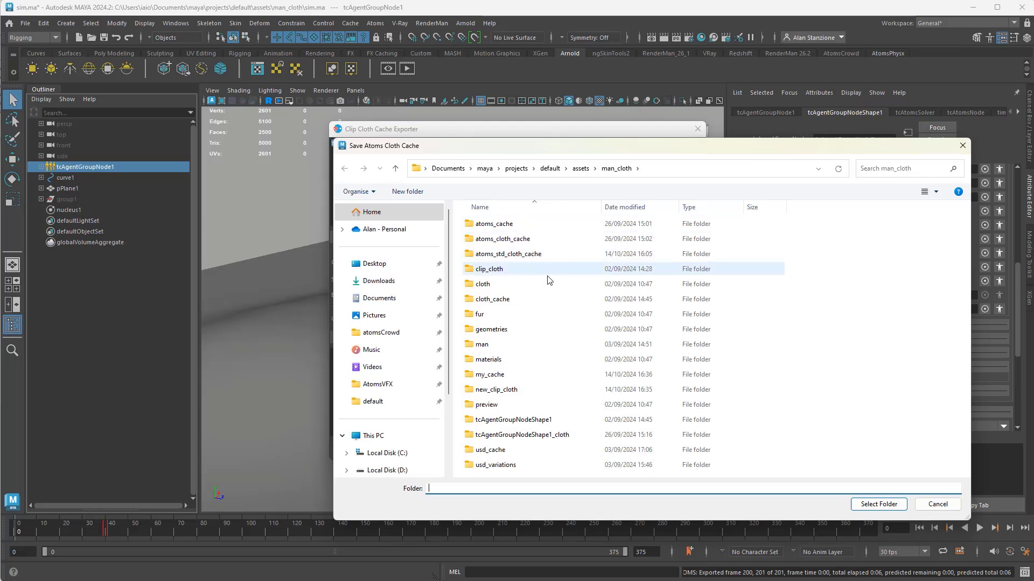
double_click(490, 374)
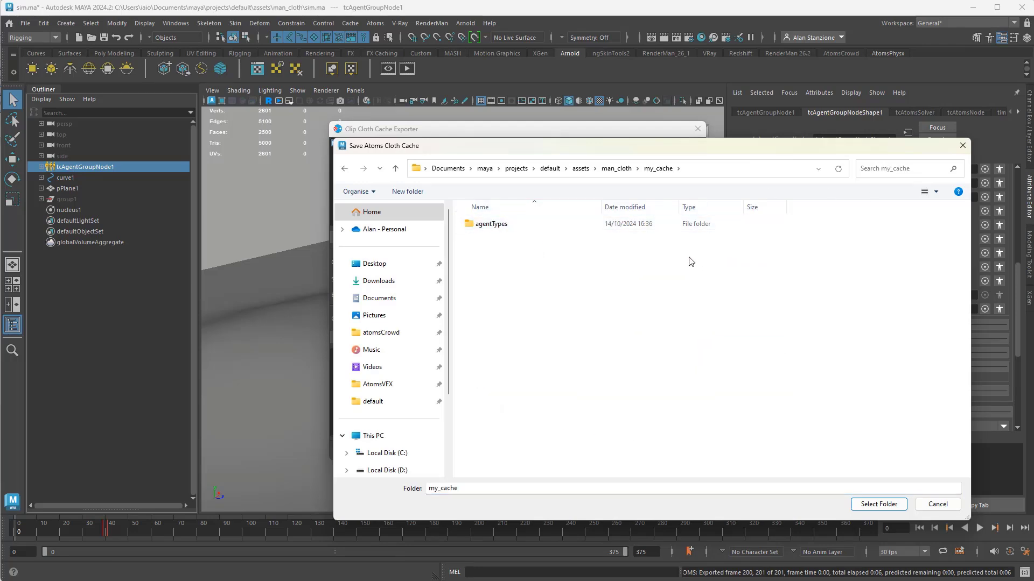
left_click(934, 505)
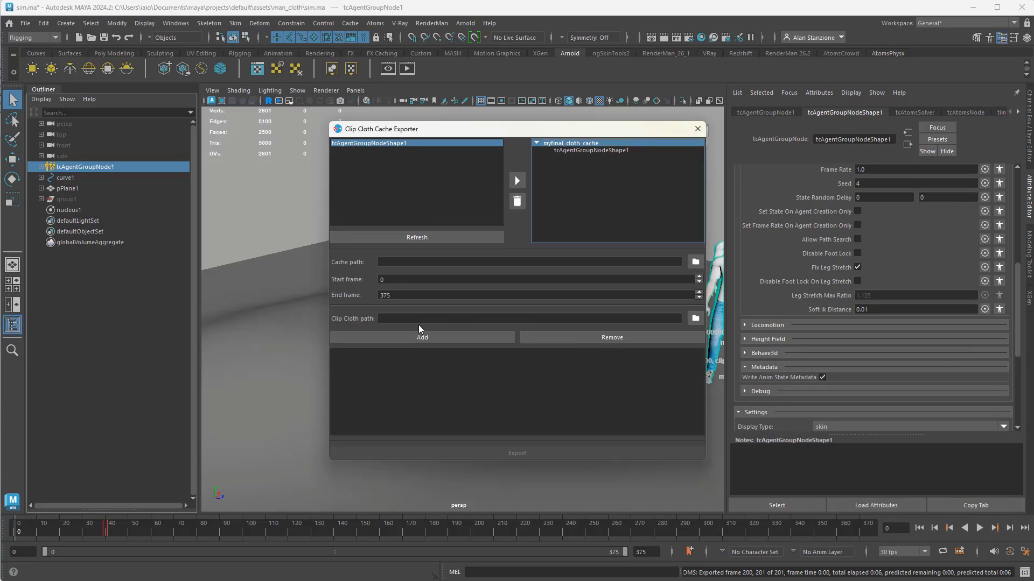
Step: Set the cloth cache's output path to the man_cloth folder and its end frame to 200
left_click(694, 262)
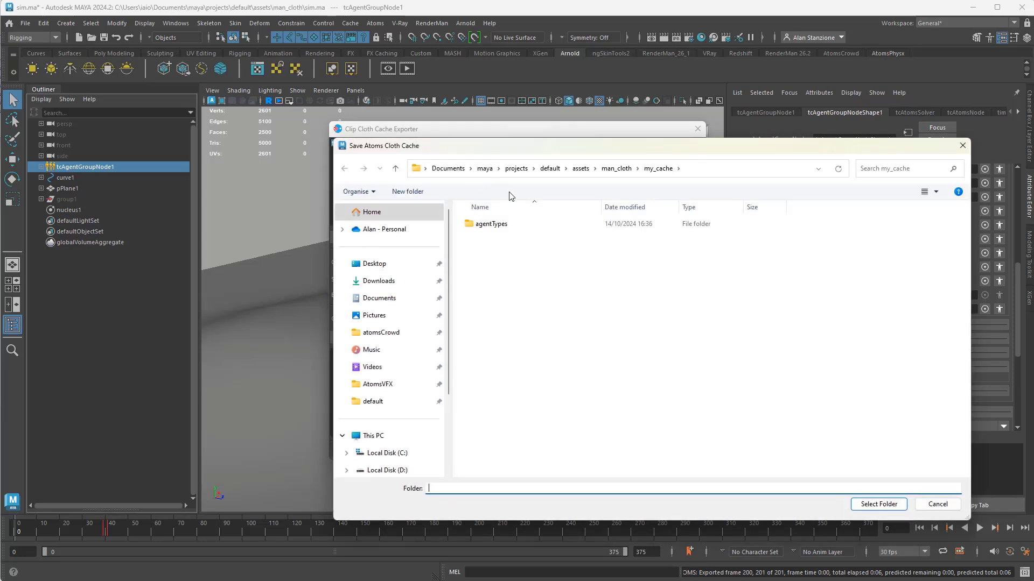
left_click(617, 169)
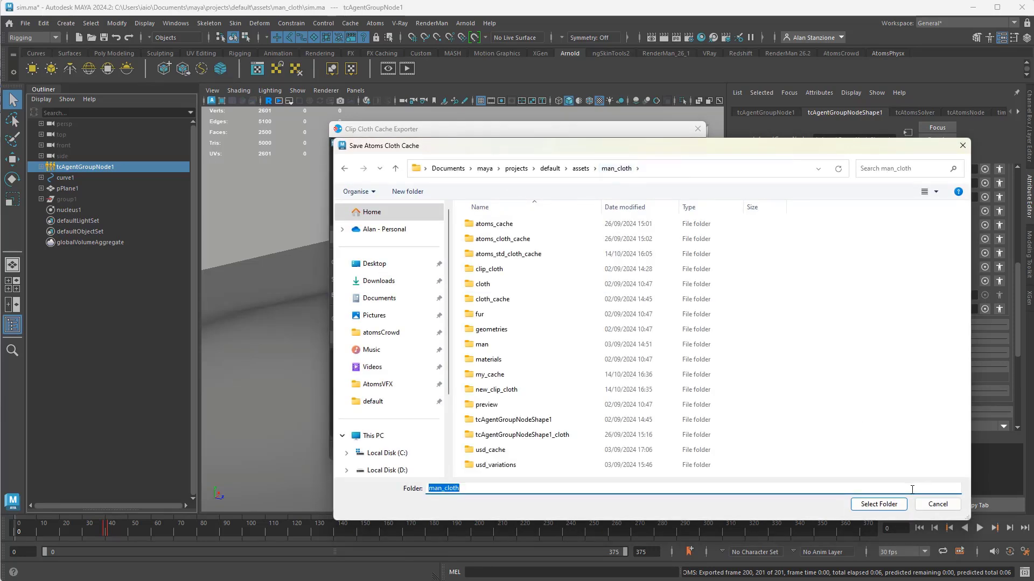
left_click(878, 504)
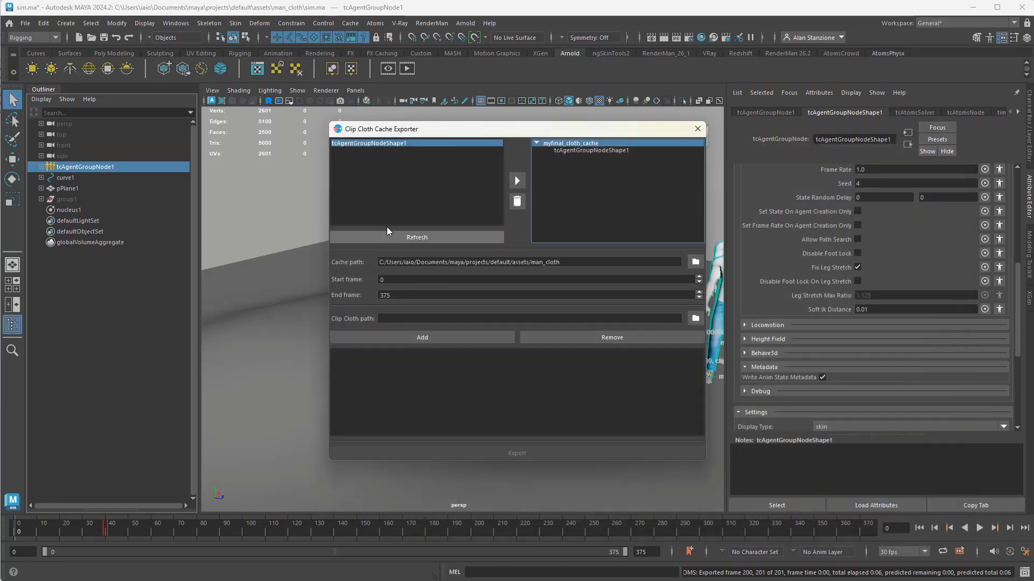
left_click_drag(403, 294, 350, 296)
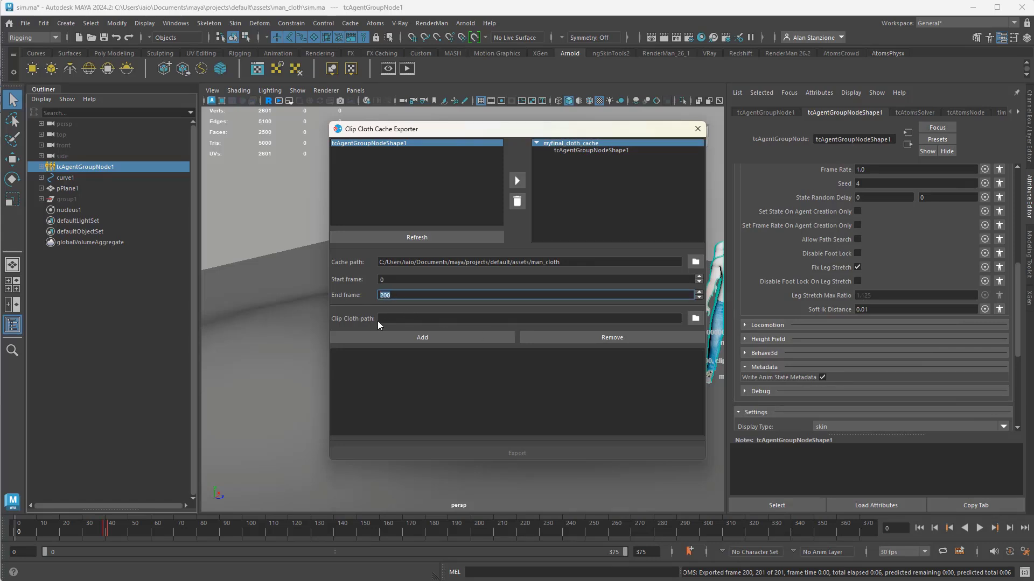
Step: Add the new_clip_cloth folder inside man_cloth to the exporter's list of clip cloth paths
left_click(398, 317)
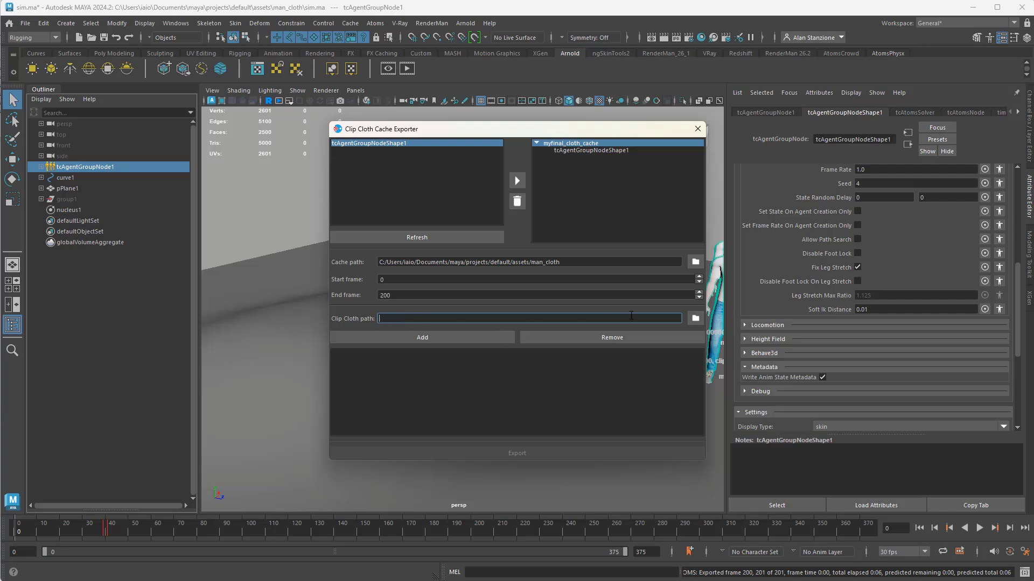
left_click(695, 319)
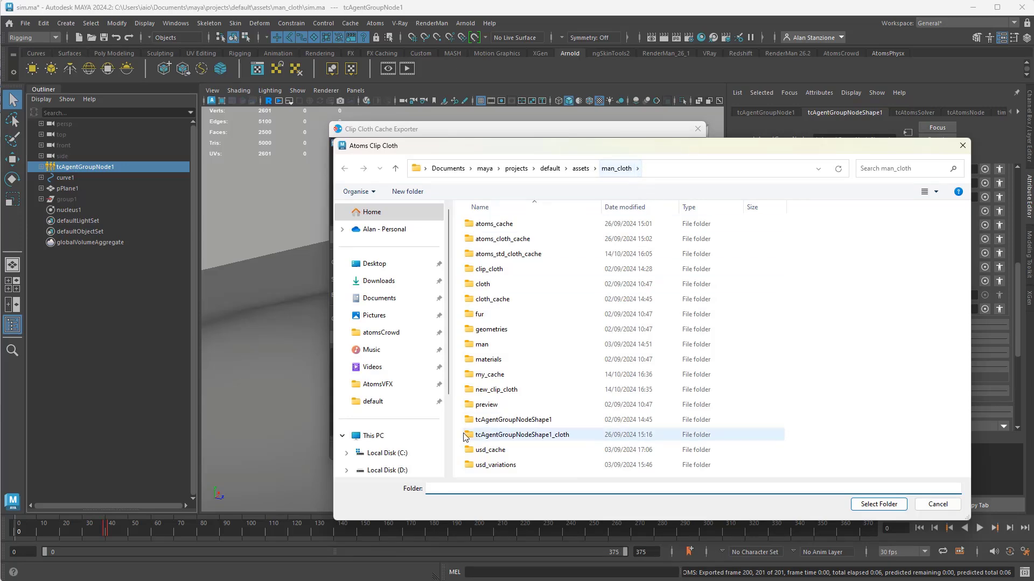
left_click(496, 394)
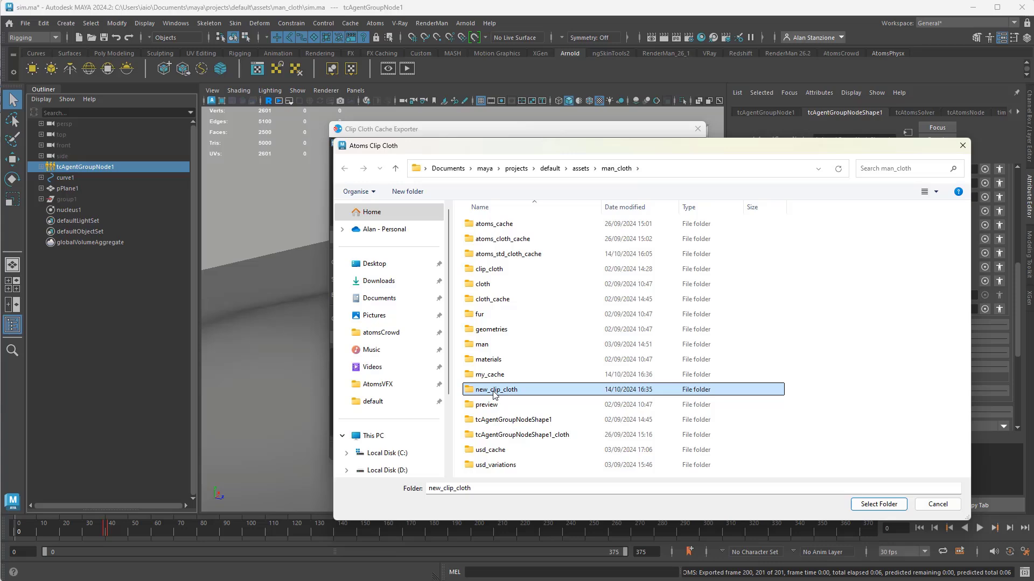
left_click(881, 503)
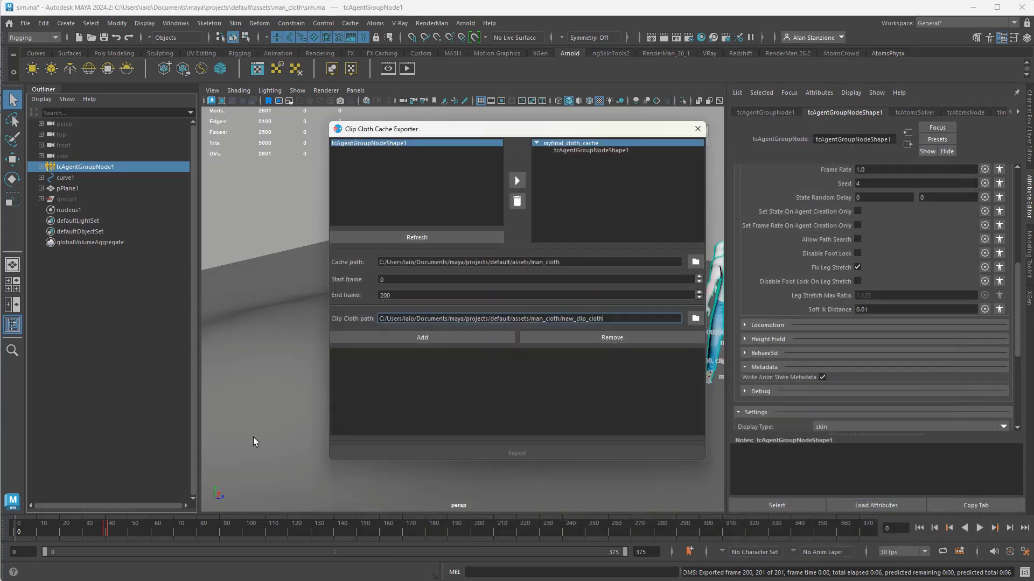
left_click(432, 336)
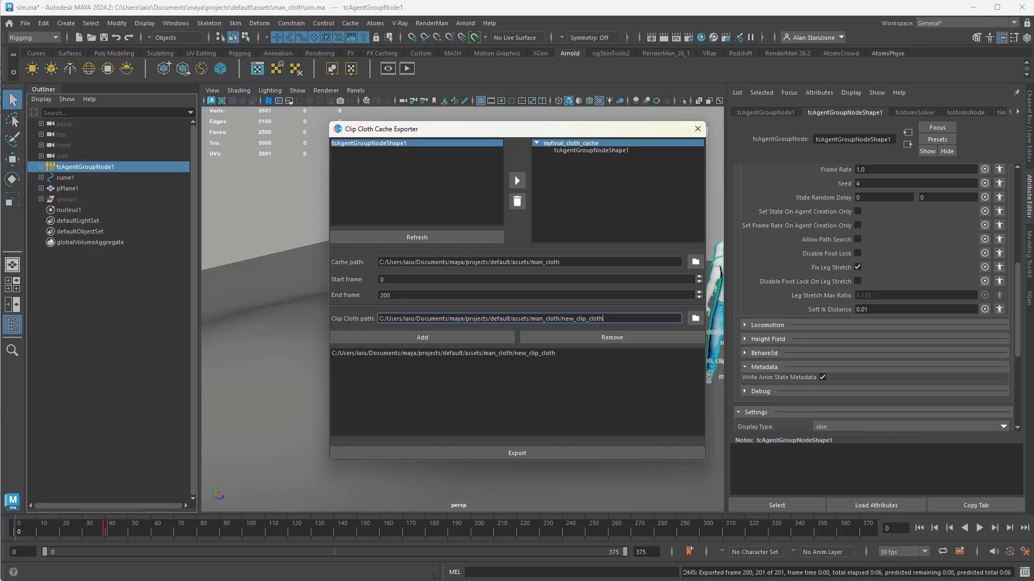
Step: Look through the clothcache files of the new_clip_cloth folder in File Explorer and return to Maya
key("alt+Tab")
scroll(494, 337, "down", 10)
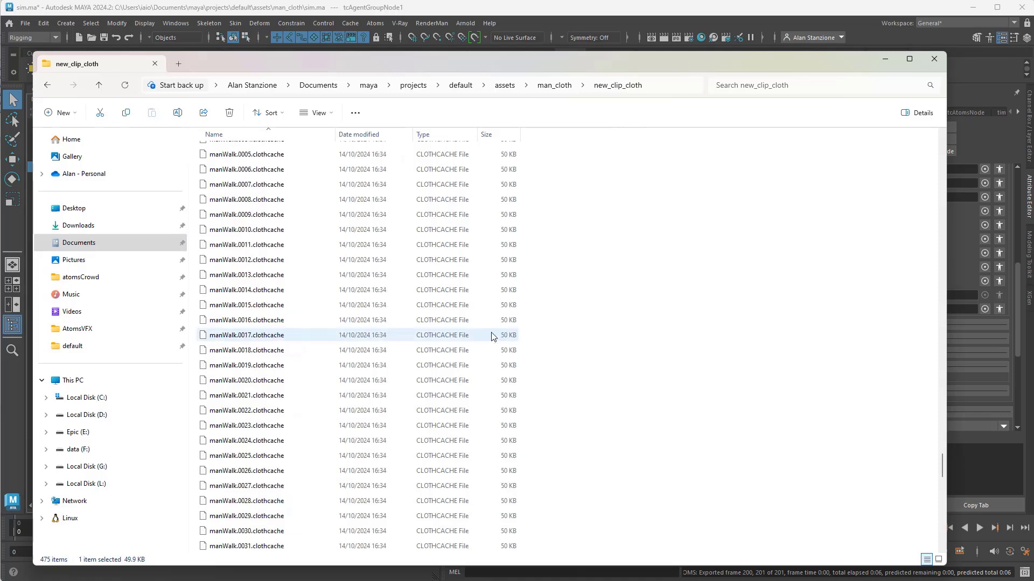
scroll(764, 287, "down", 1)
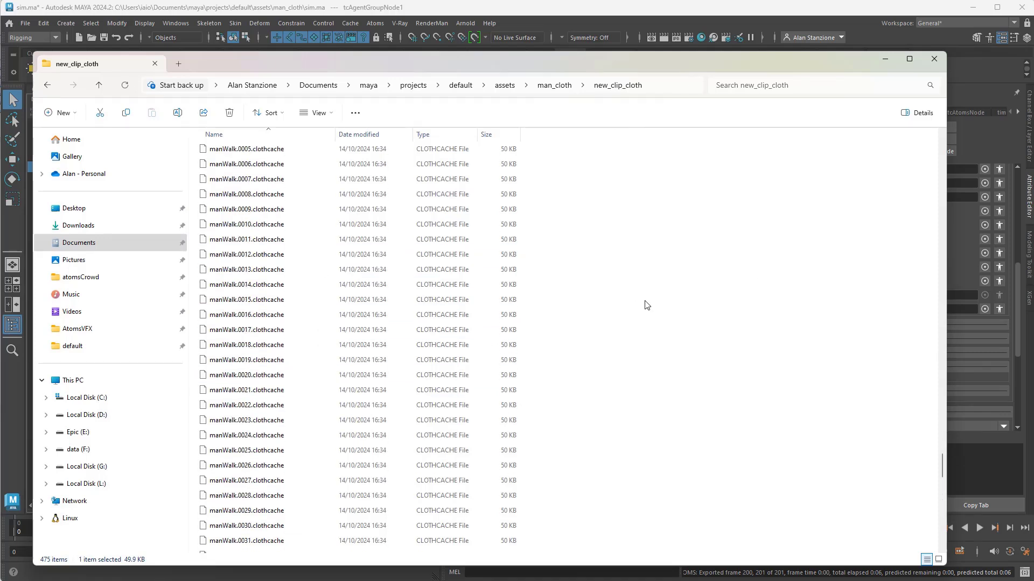
scroll(718, 309, "up", 5)
left_click_drag(942, 454, 942, 145)
left_click(882, 60)
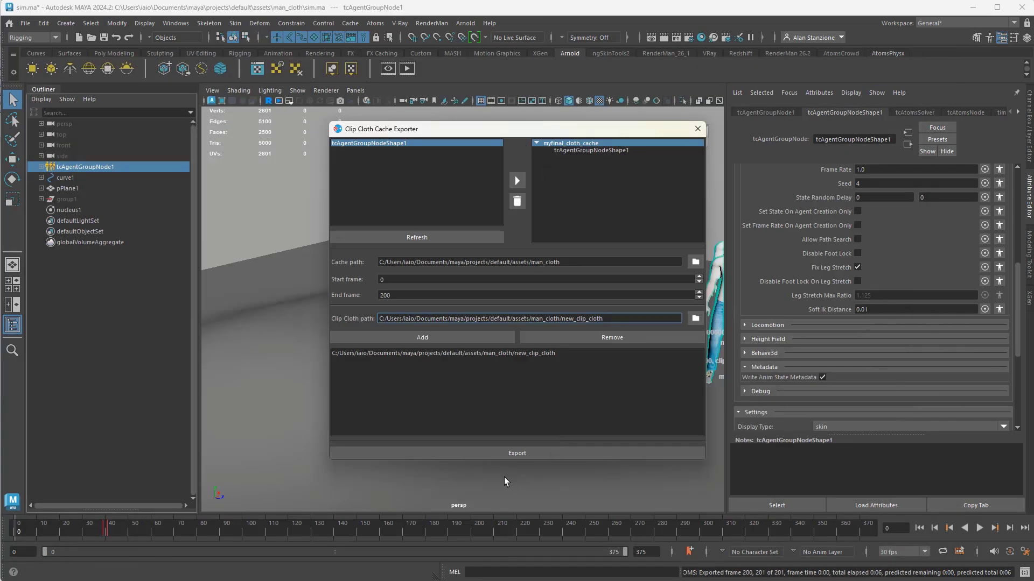
Step: Export the myfinal_cloth_cache clip cloth cache, close the exporter and return to the first frame
left_click(506, 452)
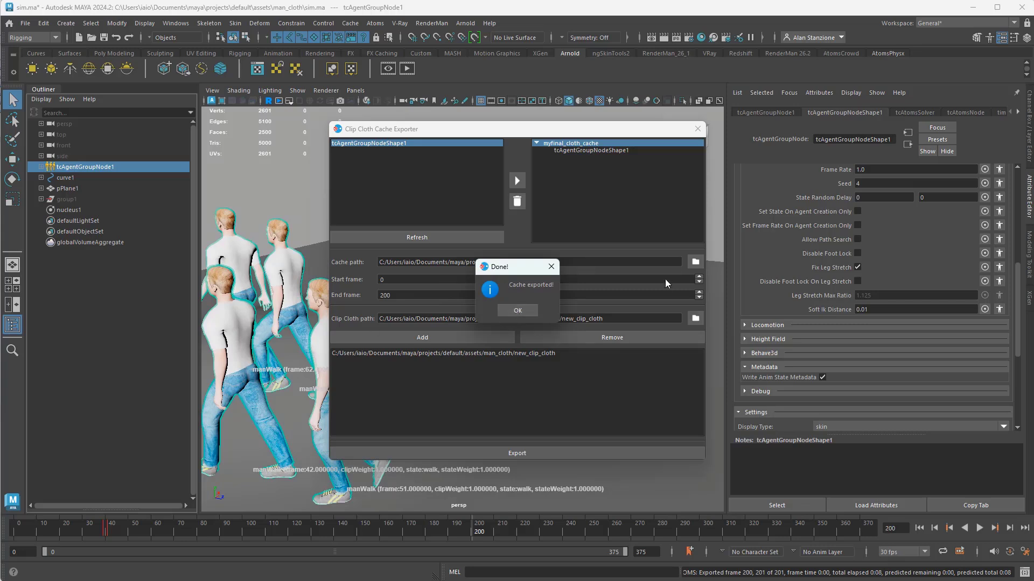
left_click(517, 311)
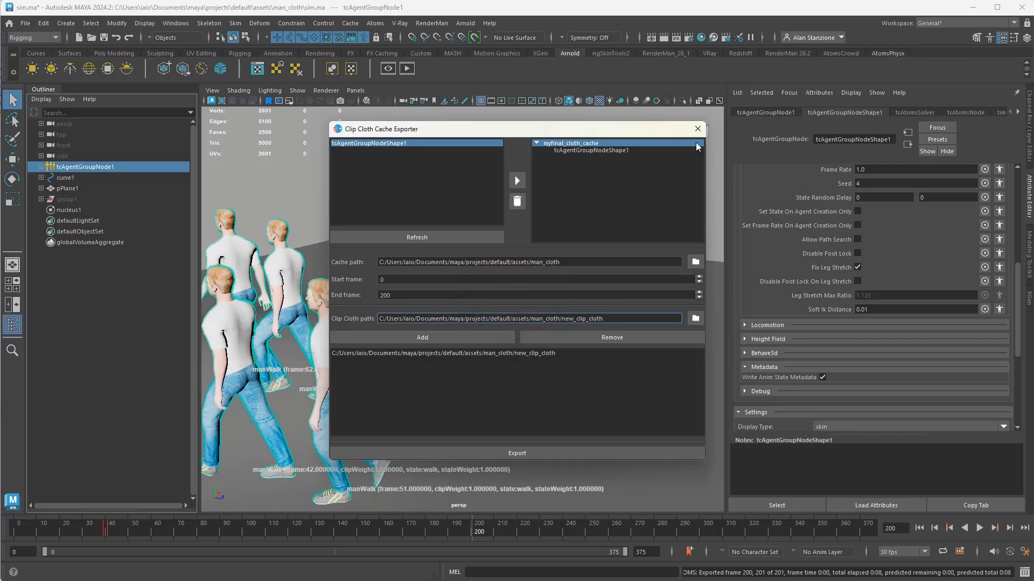
left_click(698, 128)
left_click(917, 527)
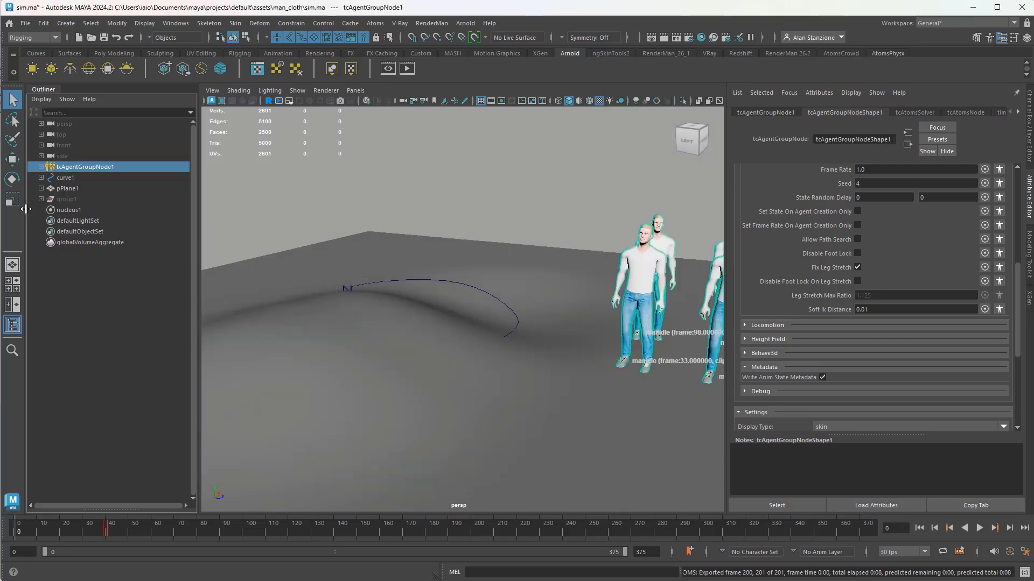
Step: Hide the tcAgentGroupNode1 agent group in the scene
left_click(110, 185)
left_click(80, 166)
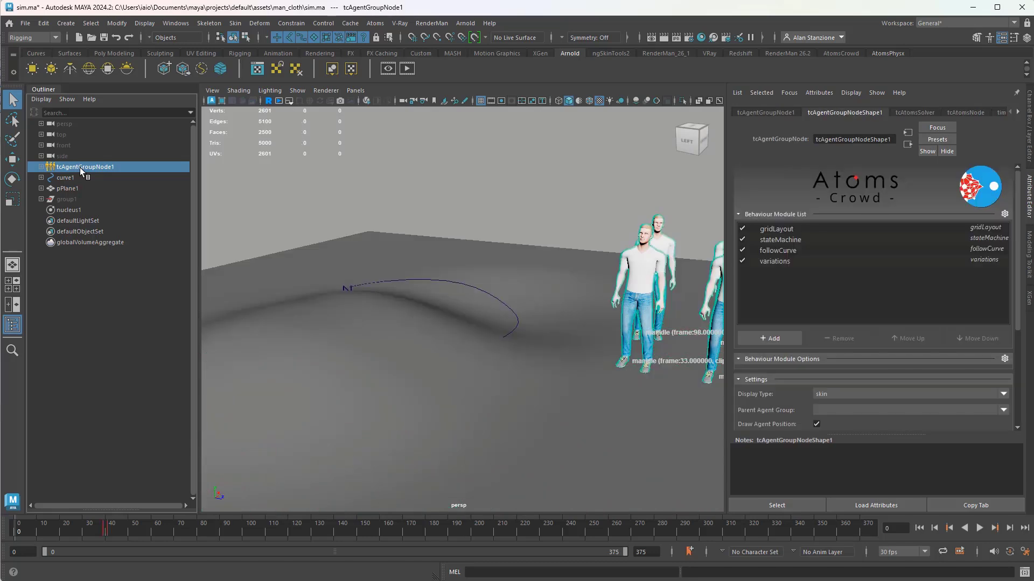
key("ctrl+h")
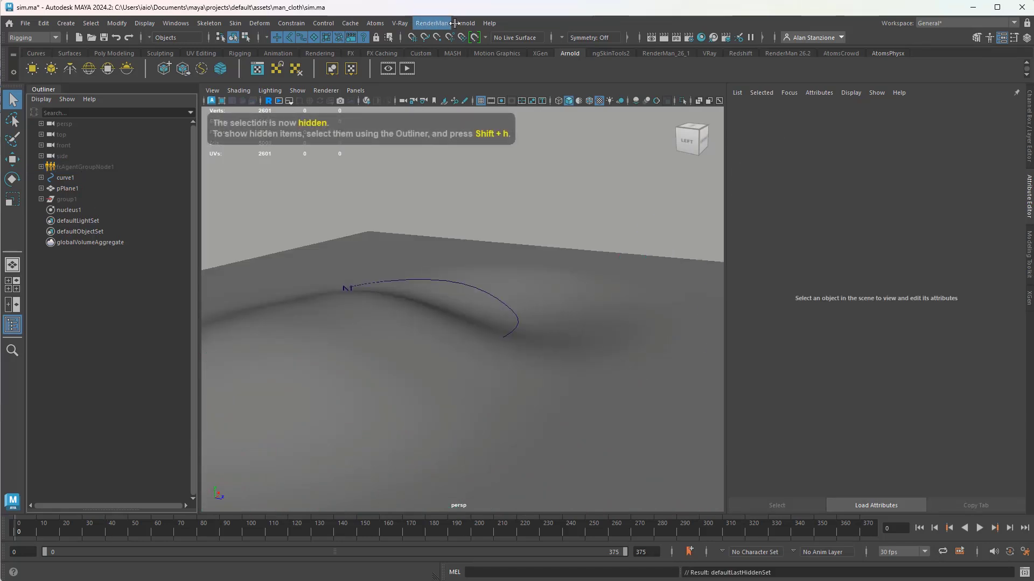
Step: Create an AtomsProxy node and load my_cache.atoms from the my_cache folder as its Atoms cache file
left_click(377, 23)
mouse_move(405, 70)
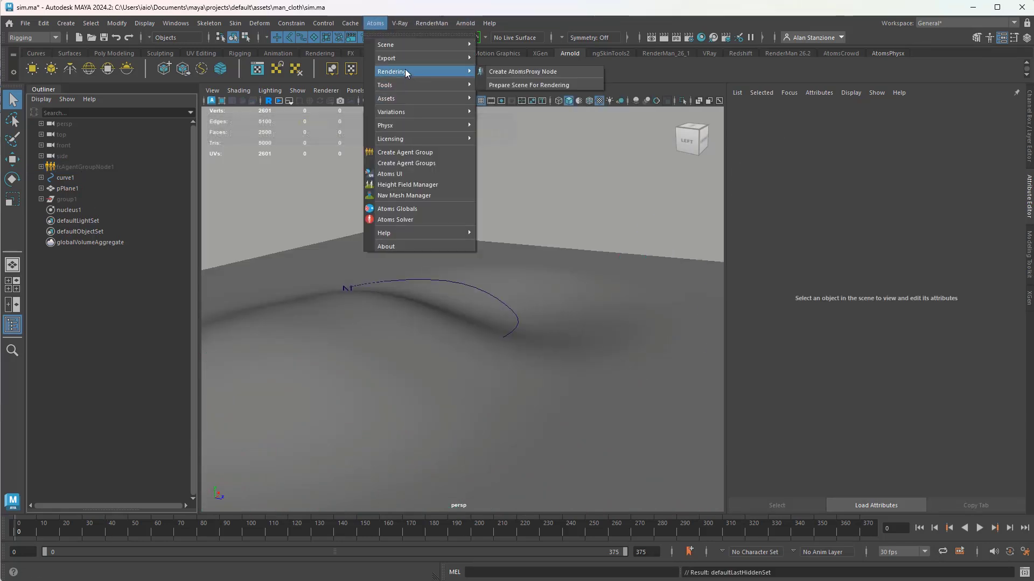
left_click(531, 70)
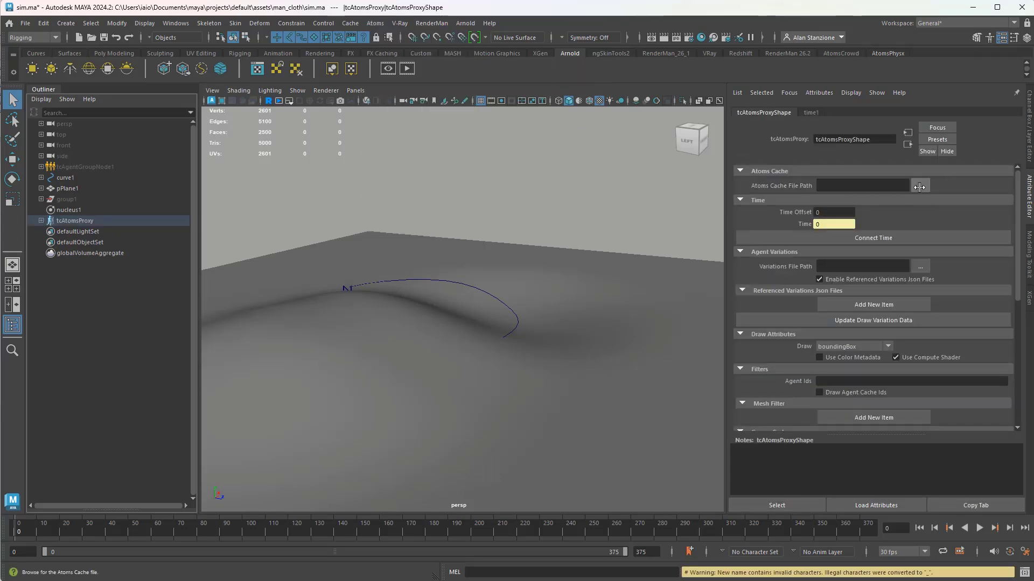
left_click(918, 186)
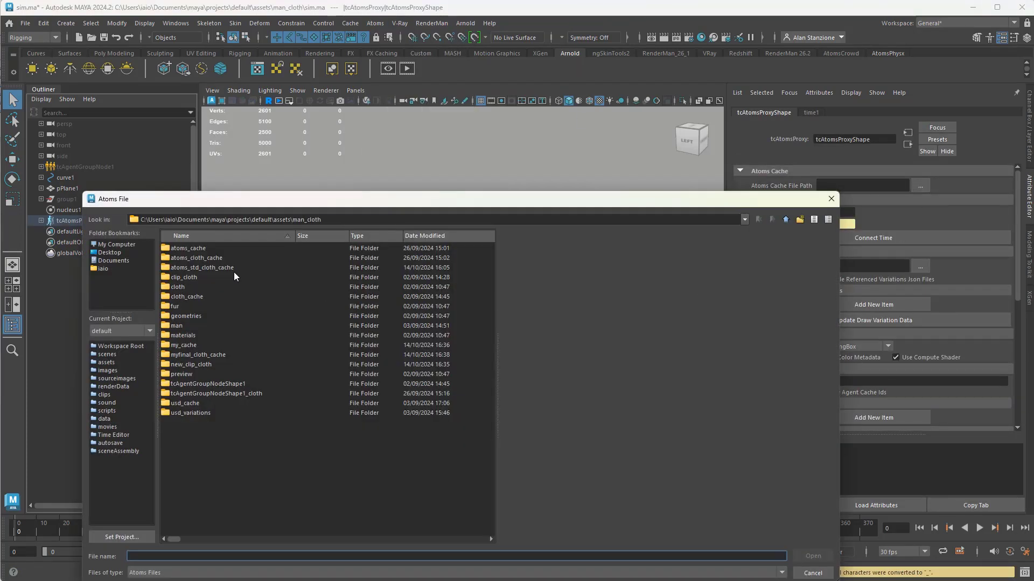
double_click(186, 345)
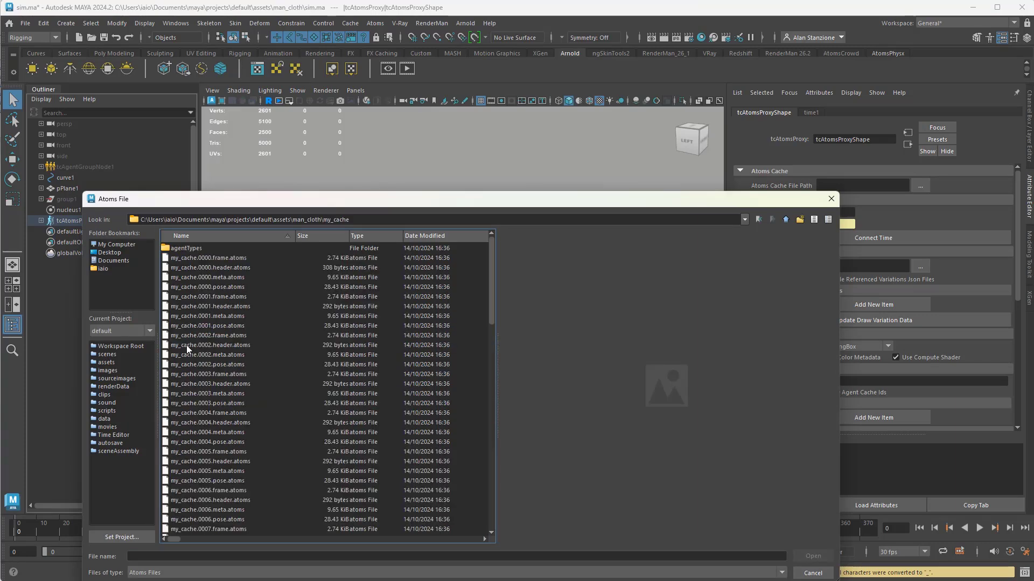
left_click_drag(492, 241, 509, 531)
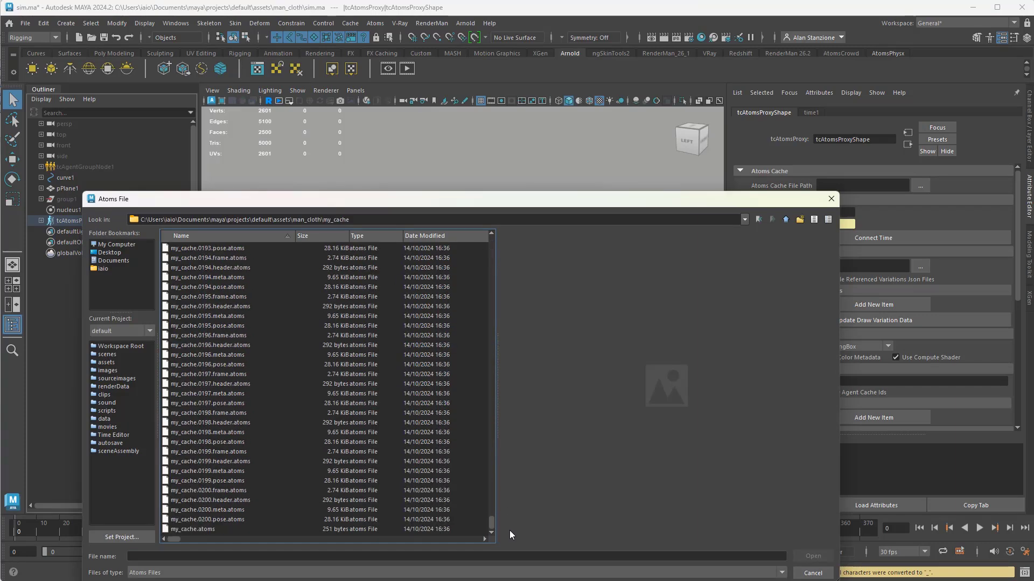
double_click(185, 528)
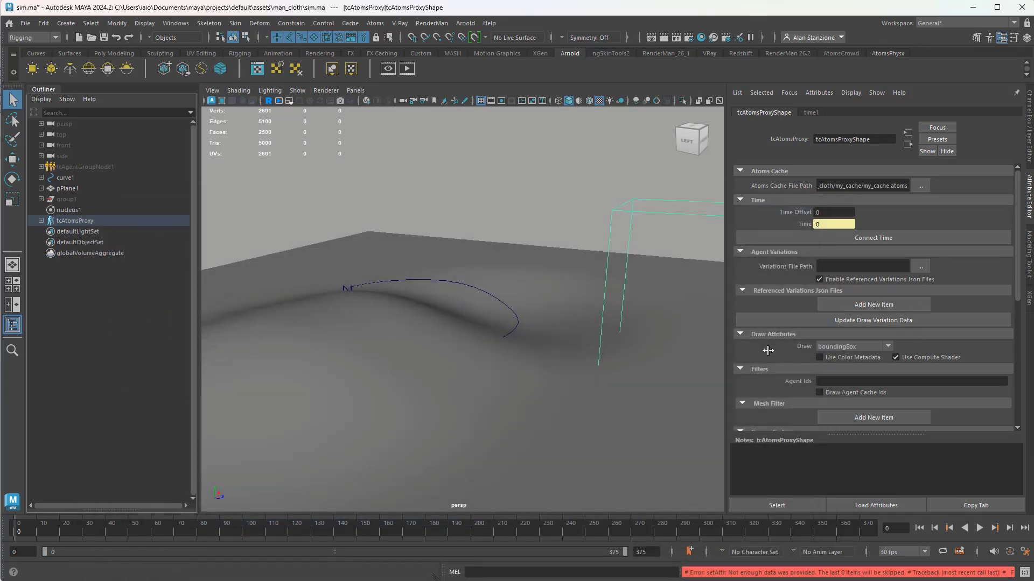
Step: Load the last clothcache file in the myfinal_cloth_cache folder as the proxy's Atoms cloth cache and set its Draw mode to variations
scroll(766, 350, "down", 1)
scroll(796, 267, "down", 3)
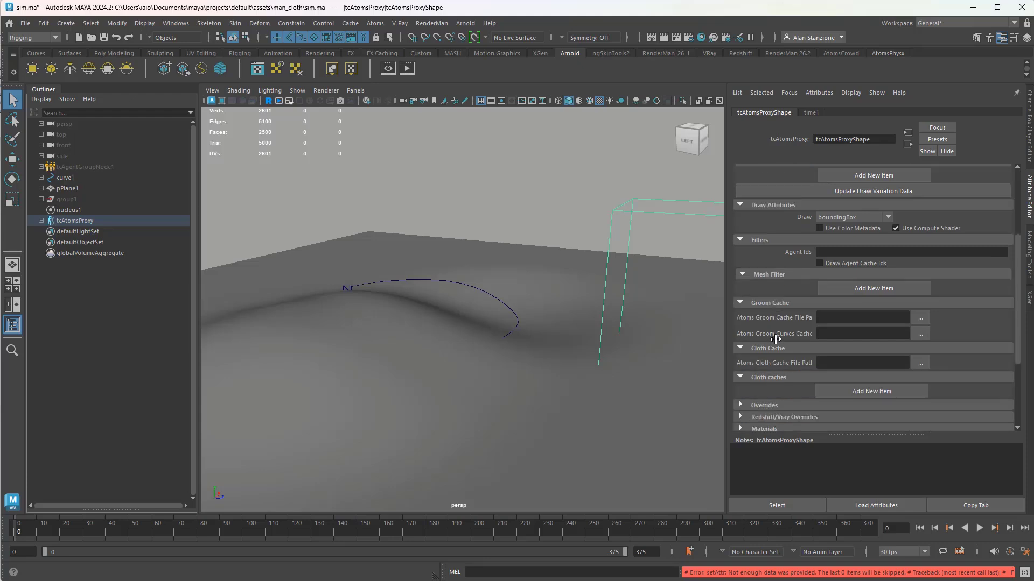
left_click(920, 362)
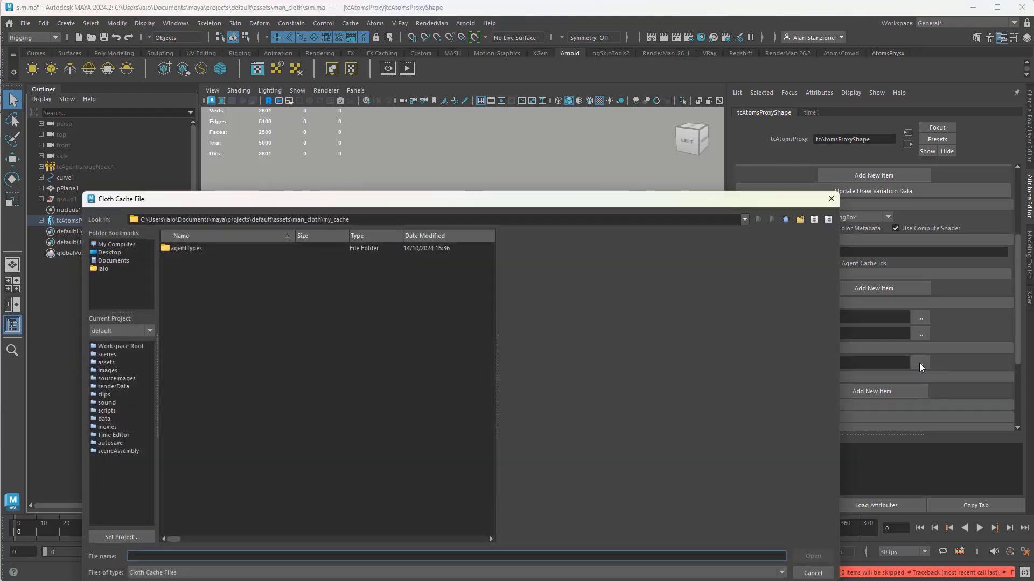
left_click(786, 220)
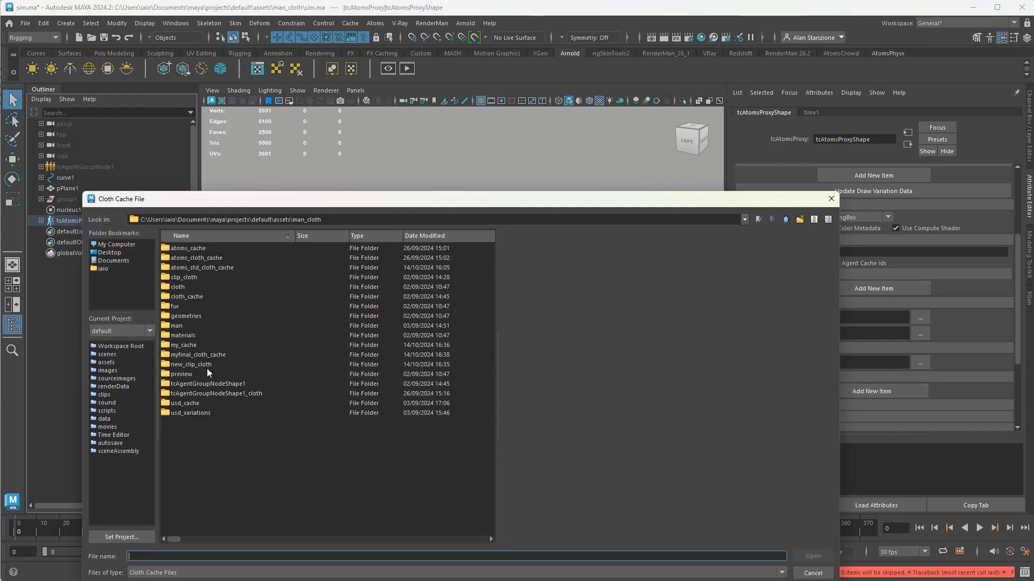
double_click(199, 354)
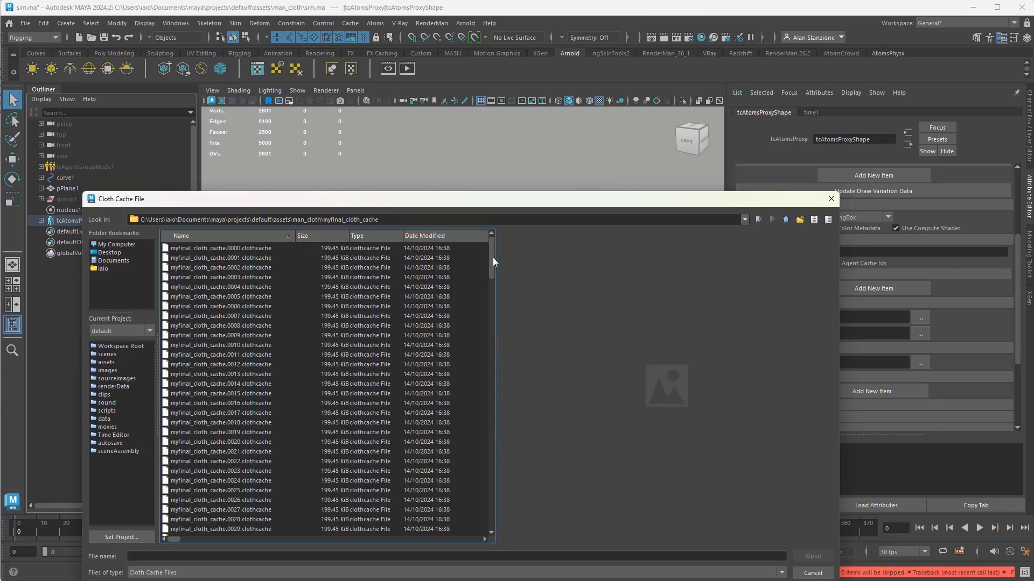
left_click_drag(493, 258, 491, 525)
double_click(214, 529)
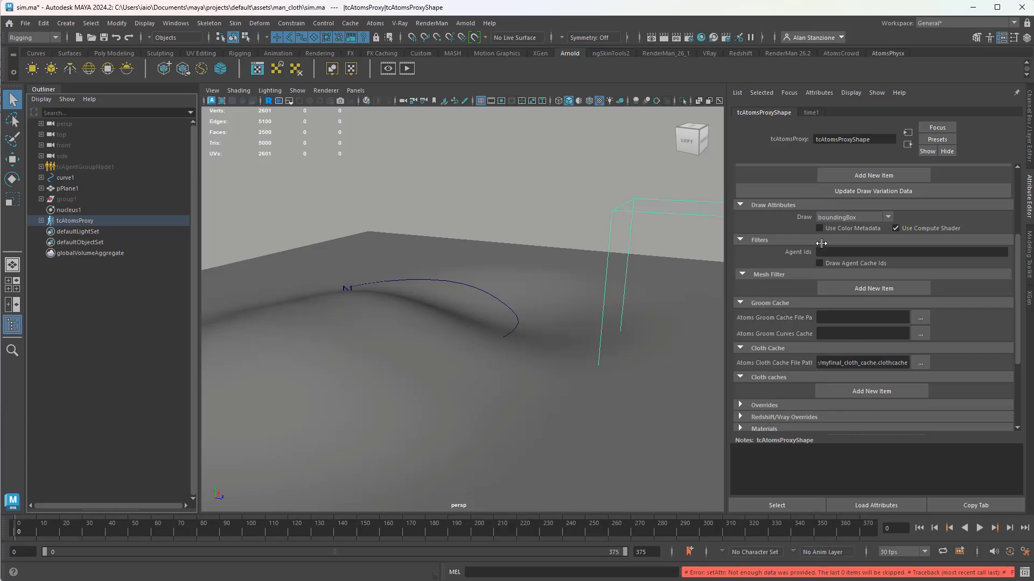
left_click(837, 218)
left_click(830, 282)
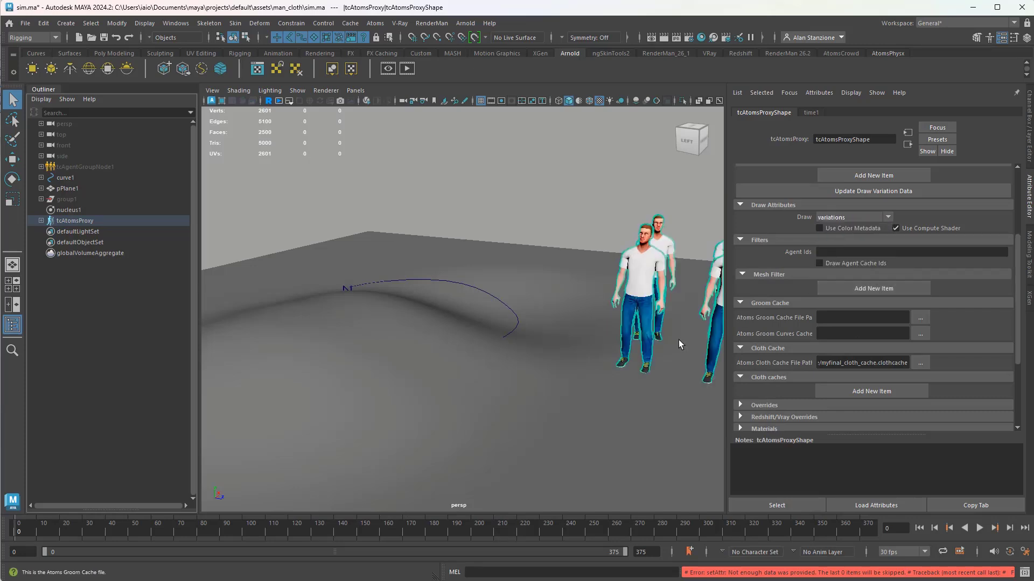
Step: Scrub the timeline to frame 232 and examine the walking agents' shirts and jeans up close from behind
left_click_drag(522, 367, 485, 364, "alt")
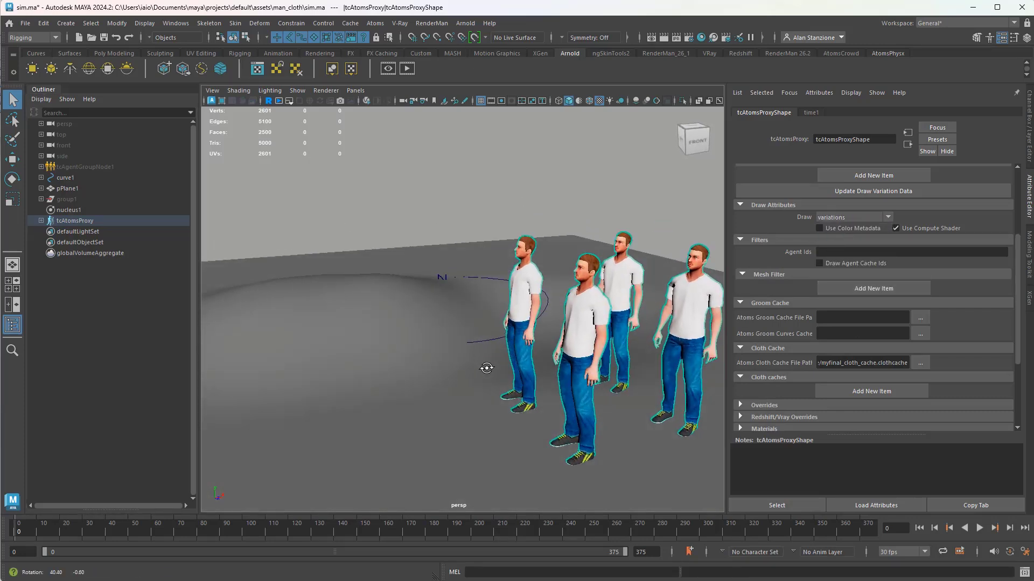
left_click_drag(43, 535, 534, 535)
left_click_drag(456, 368, 517, 365, "alt")
left_click_drag(514, 523, 545, 537)
left_click_drag(513, 357, 384, 373, "alt")
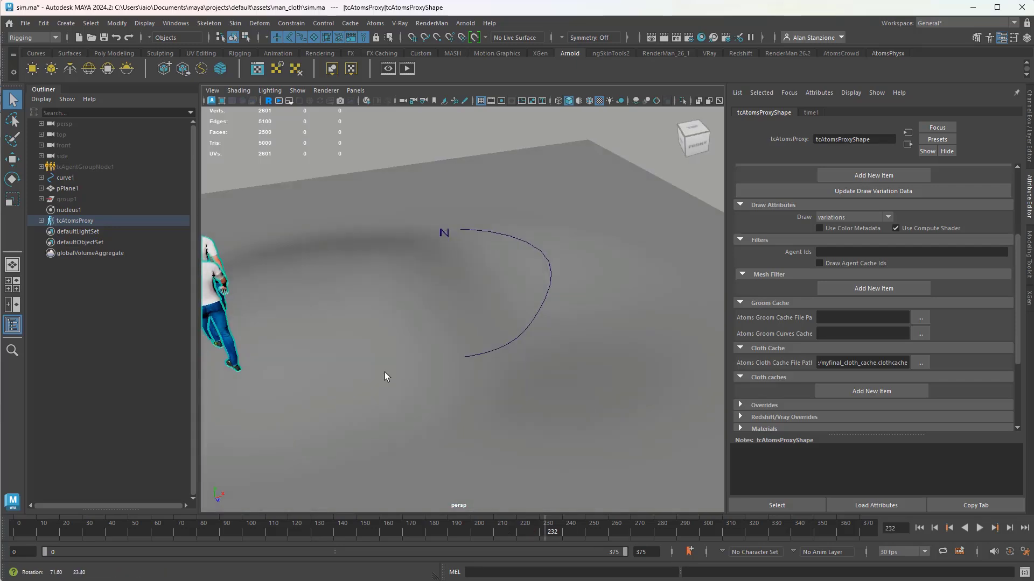
middle_click_drag(464, 356, 584, 373, "alt")
left_click_drag(539, 374, 461, 368, "alt")
middle_click_drag(461, 368, 496, 275, "alt")
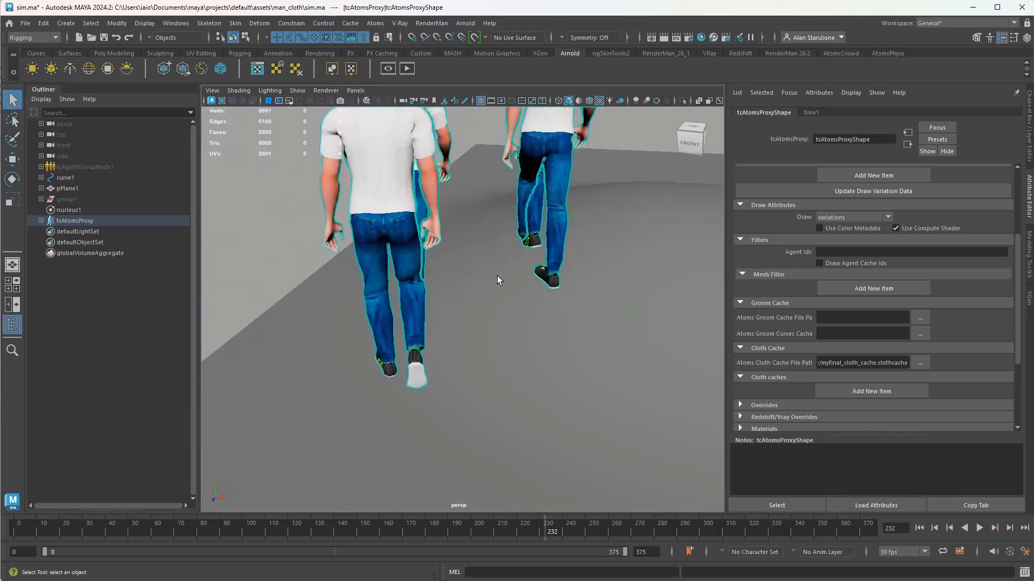
left_click_drag(496, 275, 521, 268, "alt")
scroll(518, 264, "up", 3)
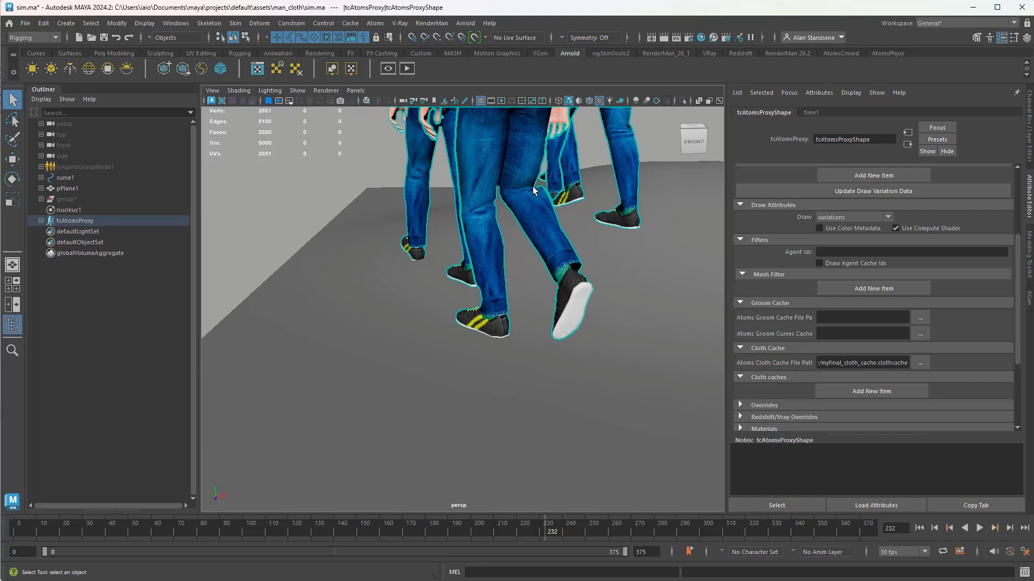
middle_click_drag(537, 203, 511, 291, "alt")
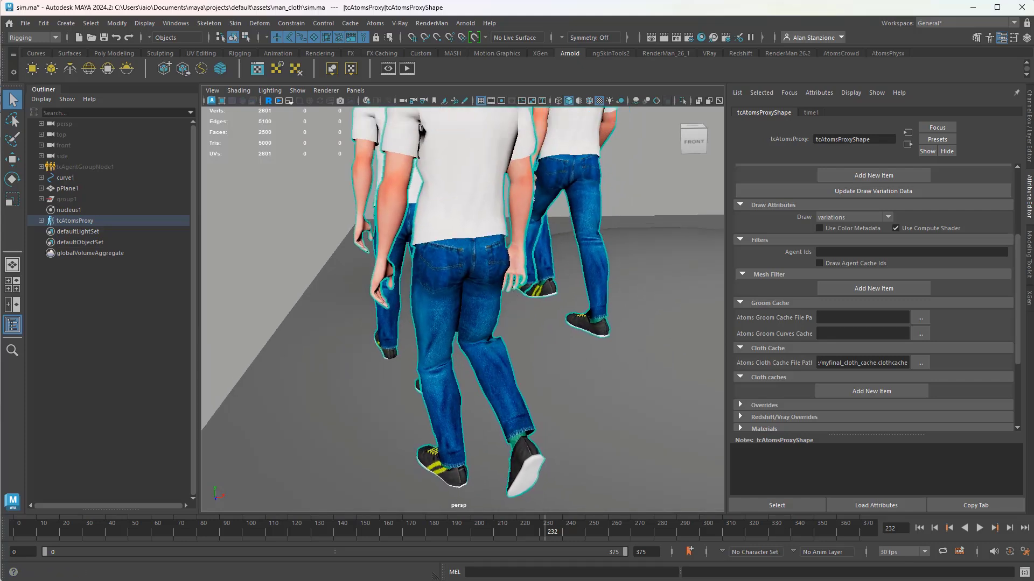
Step: Scrub to frames 80 and 205 and examine the cached cloth on the agents from several angles and distances
left_click_drag(162, 534, 199, 531)
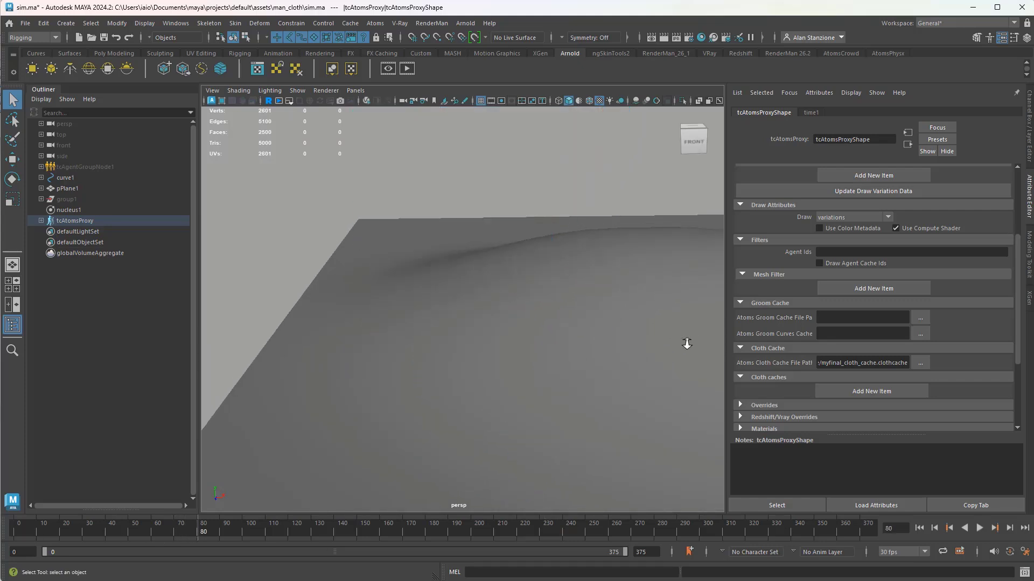
scroll(664, 366, "down", 4)
middle_click_drag(663, 366, 446, 349, "alt")
left_click_drag(446, 352, 556, 339, "alt")
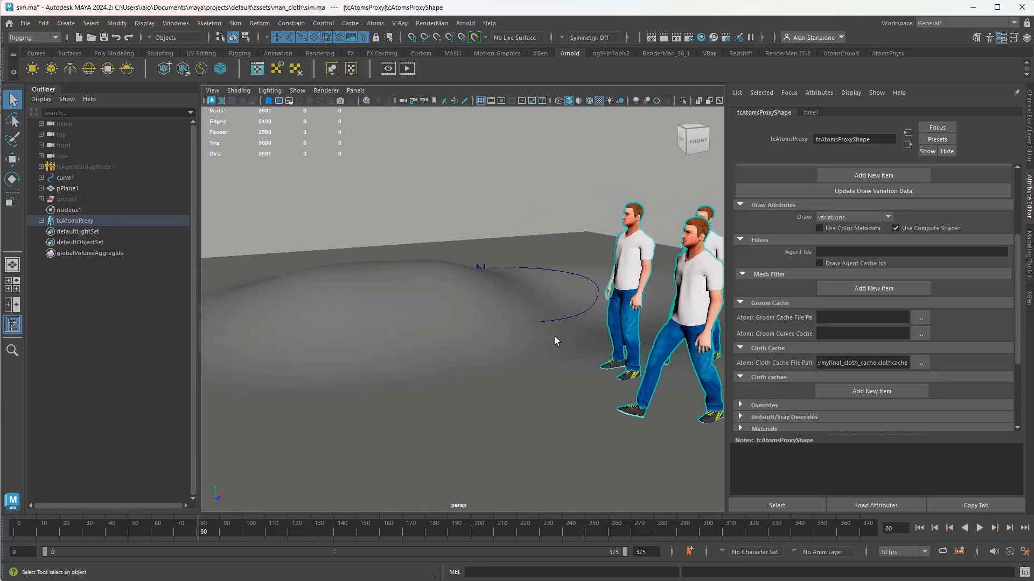
left_click_drag(136, 530, 484, 516)
scroll(415, 334, "down", 3)
left_click_drag(389, 312, 142, 315, "alt")
middle_click_drag(521, 272, 525, 381, "alt")
left_click_drag(525, 381, 547, 353, "alt")
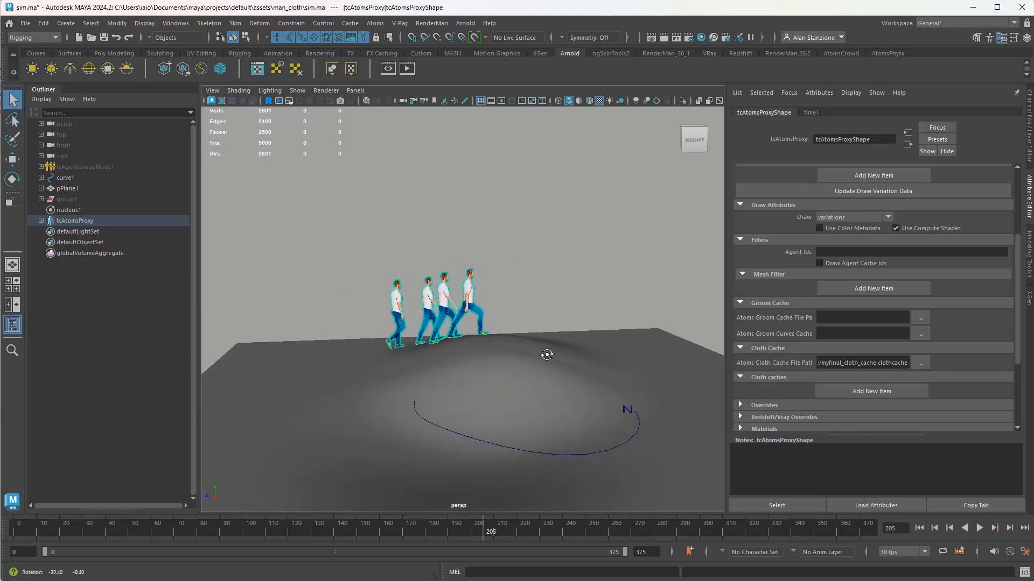
right_click_drag(547, 354, 576, 446, "alt")
middle_click_drag(543, 404, 599, 378, "alt")
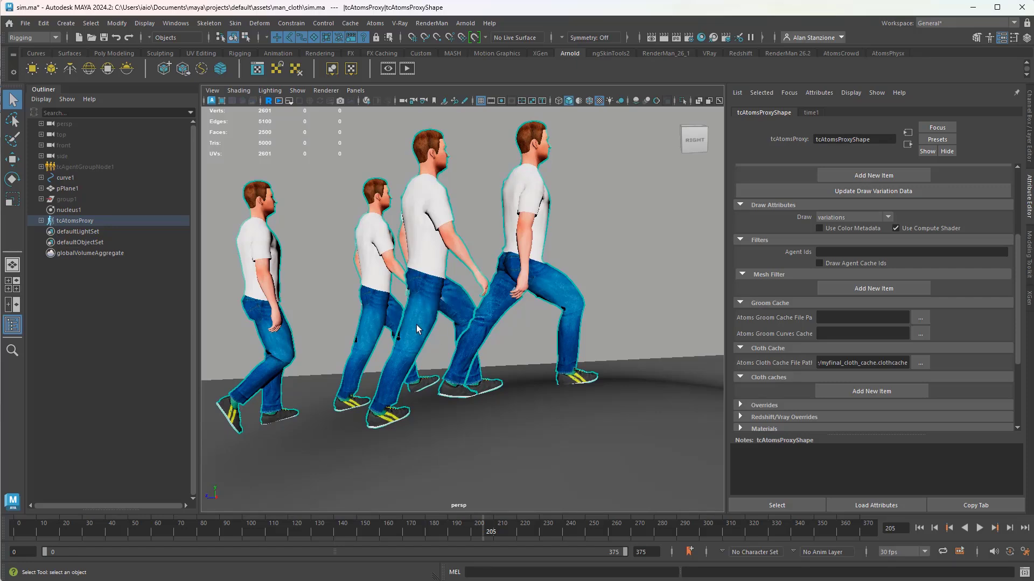
scroll(412, 328, "down", 3)
scroll(429, 326, "down", 3)
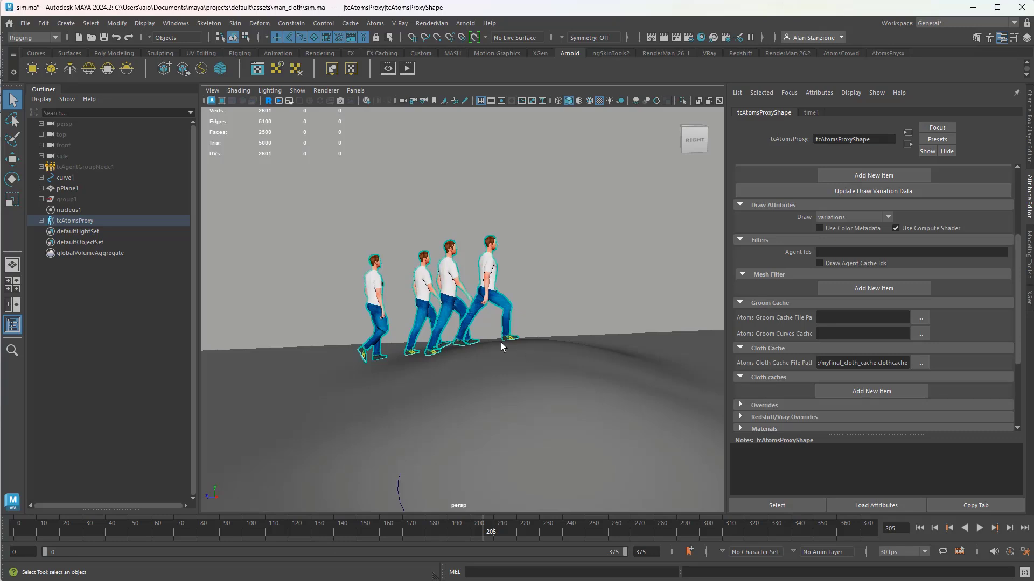
scroll(455, 314, "up", 10)
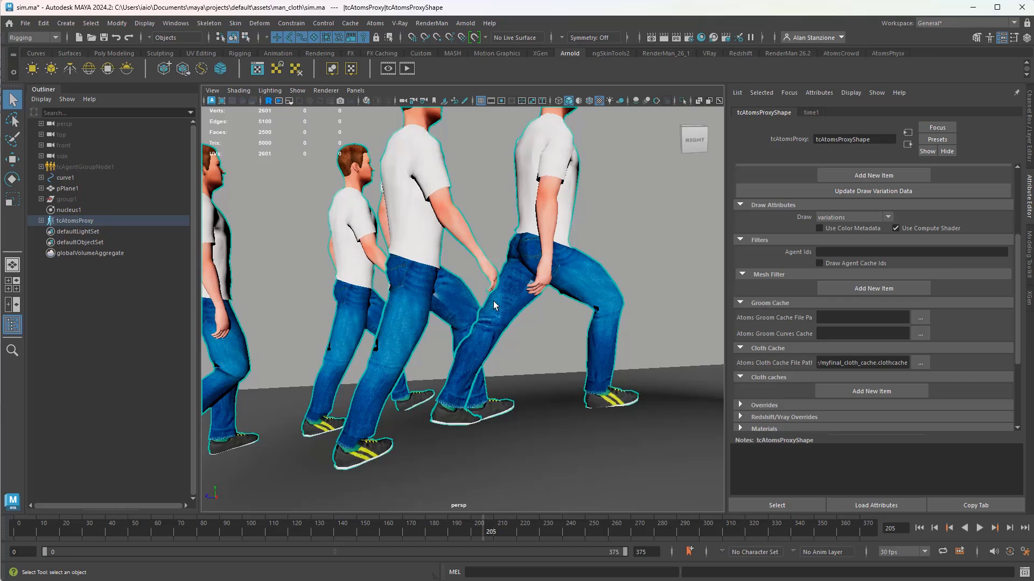
Step: Open the recent scene man.ma without saving the changes to sim.ma, and dismiss the unsupported nodes warning
left_click(26, 23)
mouse_move(111, 384)
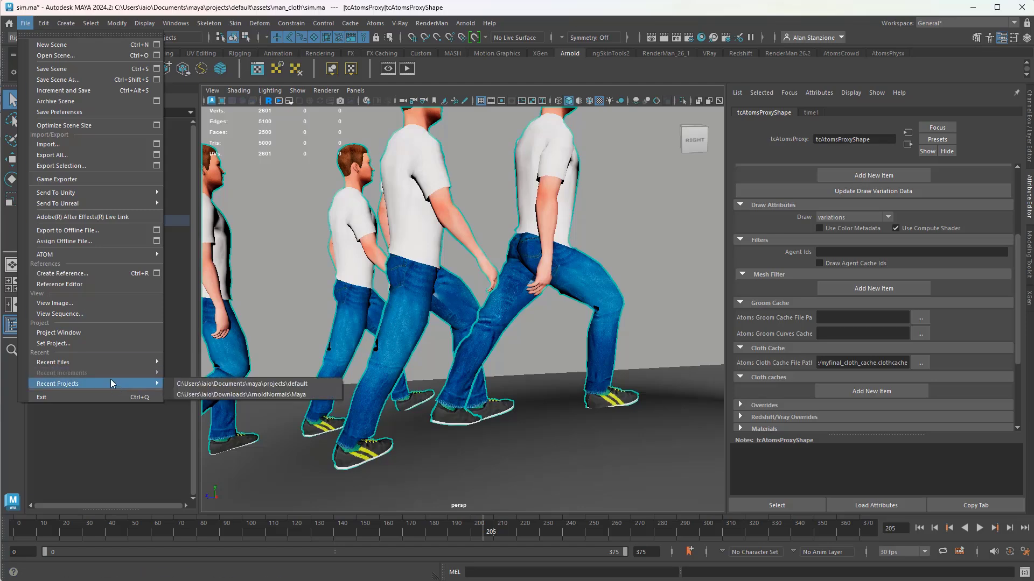
mouse_move(92, 360)
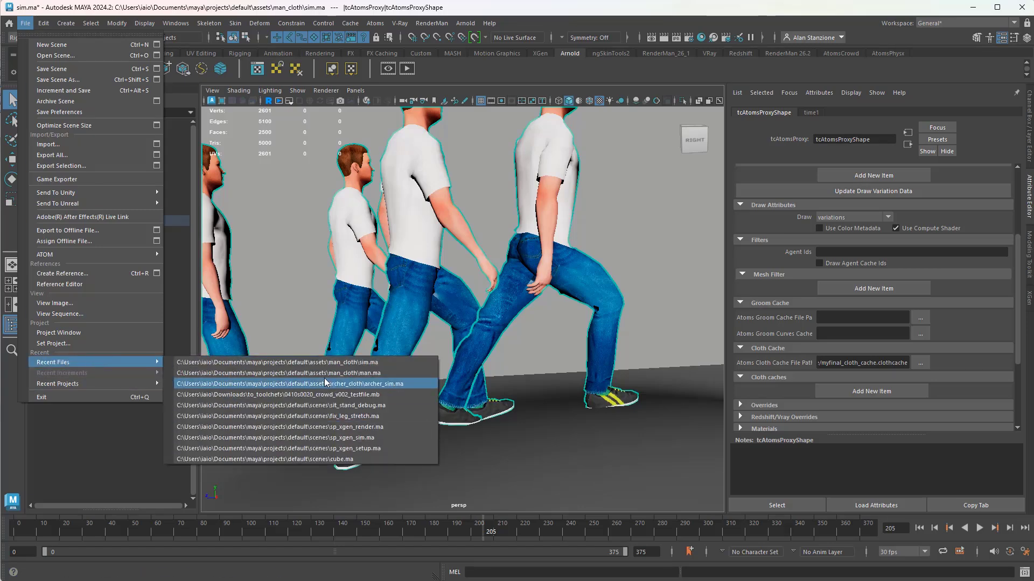
left_click(295, 373)
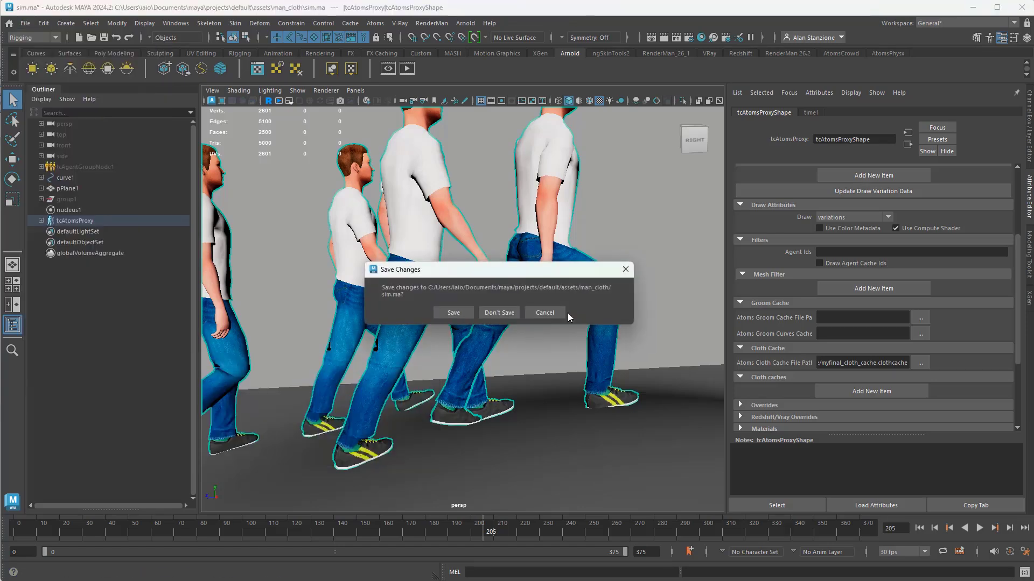
left_click(505, 311)
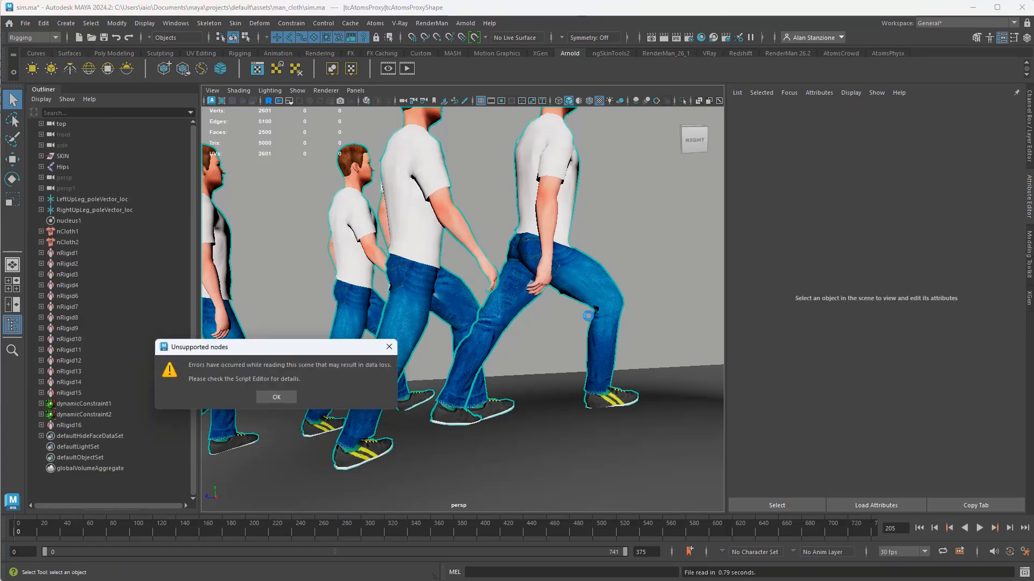
left_click(289, 400)
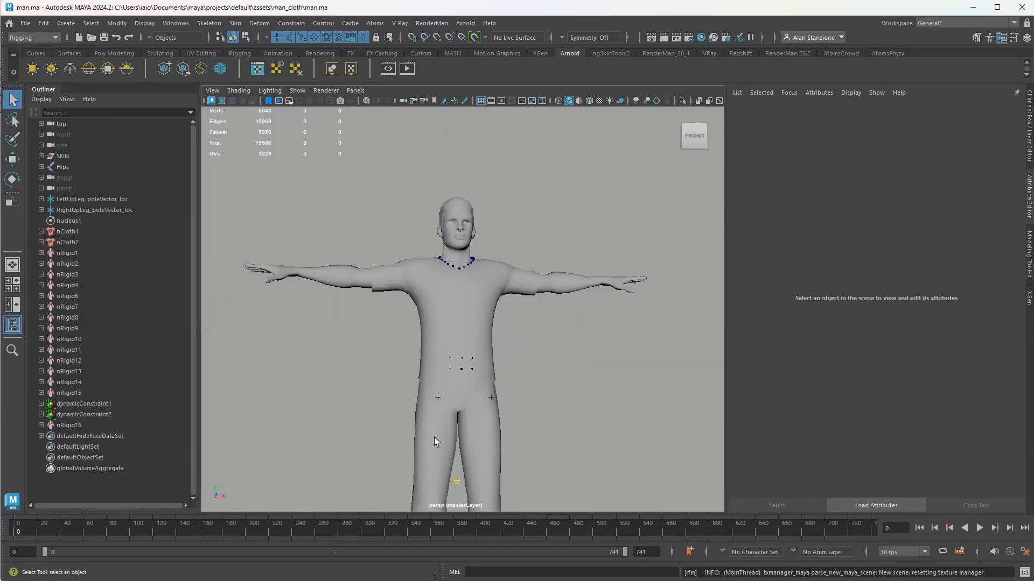
Step: Select the jeans_GEO mesh on the character and display its channels and input nodes
middle_click_drag(454, 426, 501, 264, "alt")
left_click_drag(505, 284, 411, 322, "alt")
right_click_drag(411, 322, 461, 358, "alt")
middle_click_drag(462, 358, 512, 330, "alt")
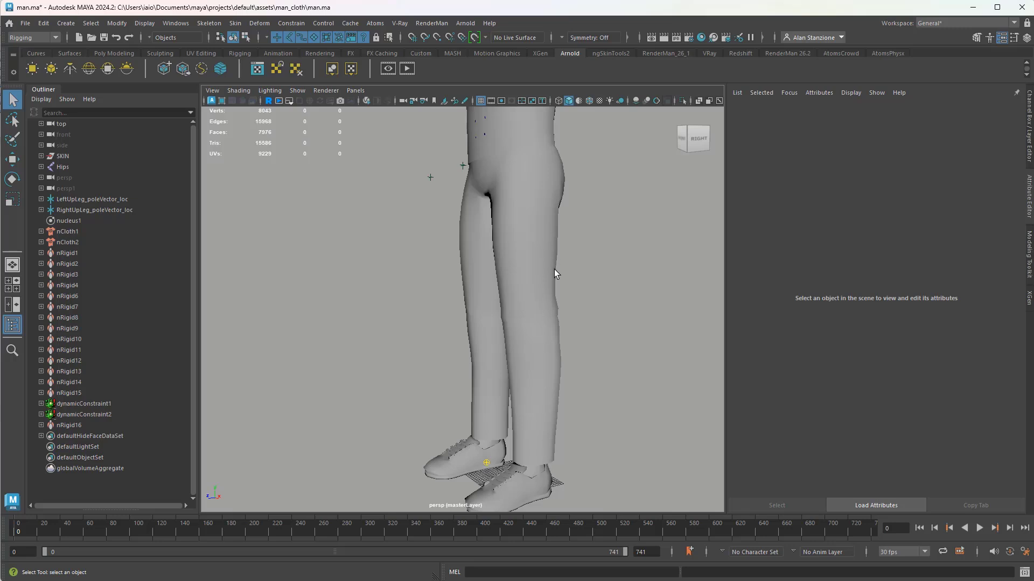
left_click_drag(523, 225, 557, 226, "alt")
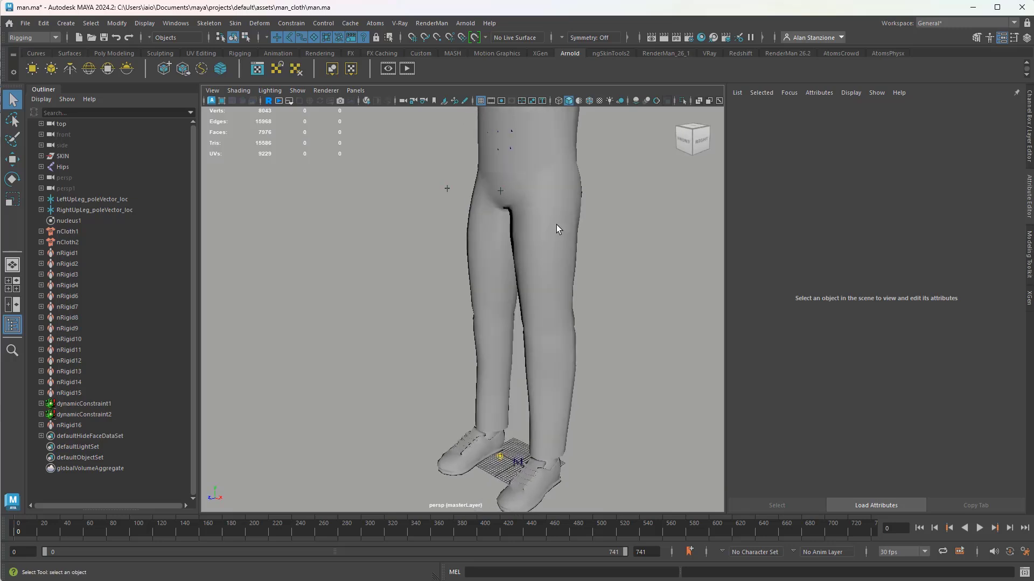
left_click(580, 197)
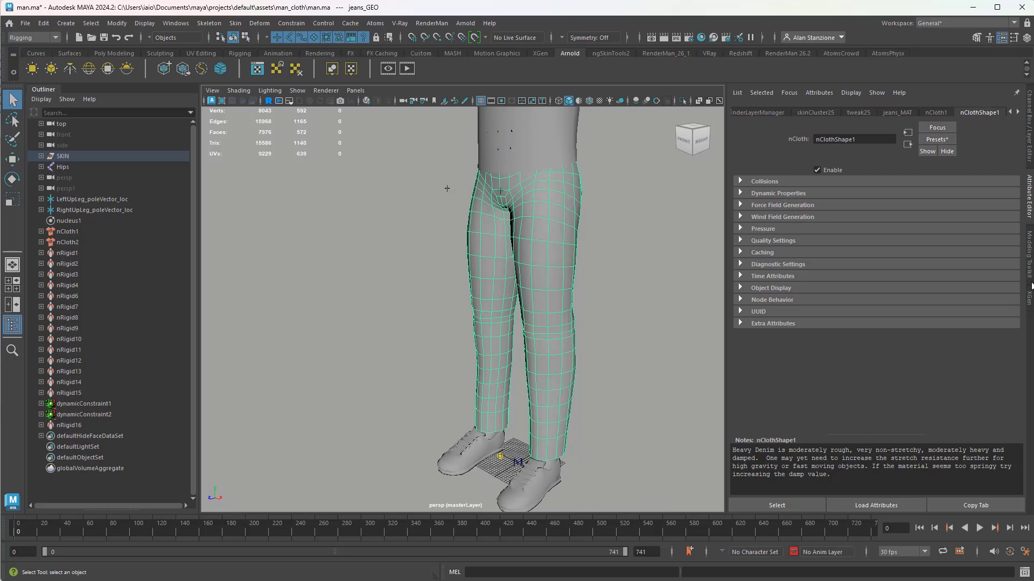
left_click(1029, 127)
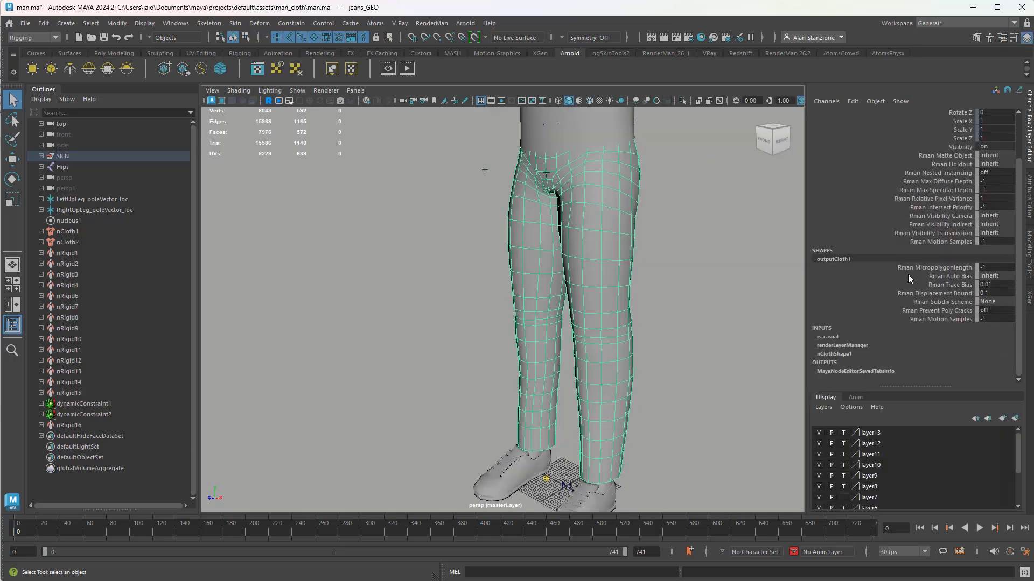
Step: Inspect the jeans' node connections in the Node Editor, select the skinCluster25 node, and close the editor
left_click(174, 26)
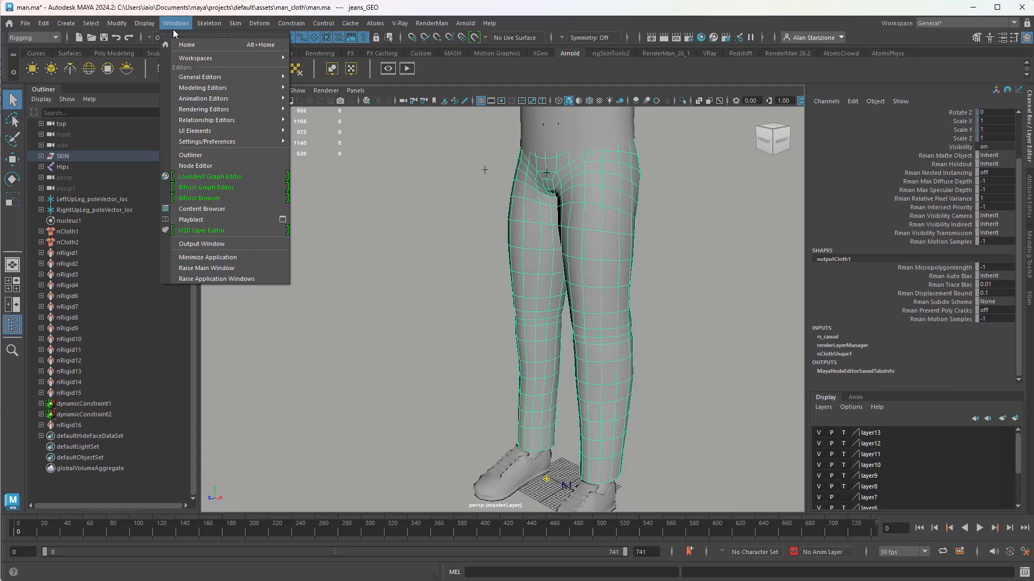
left_click(205, 168)
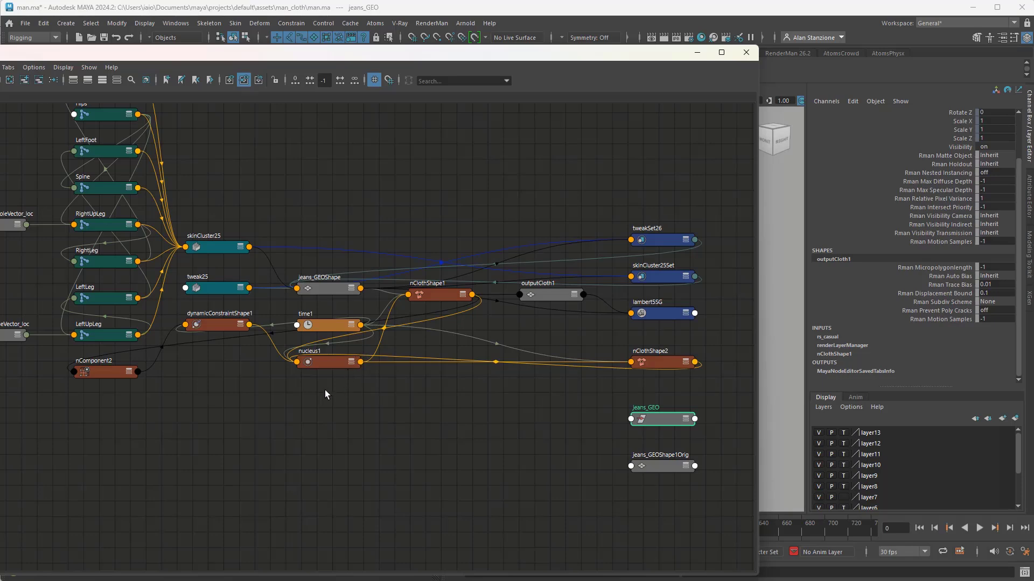
left_click(217, 251)
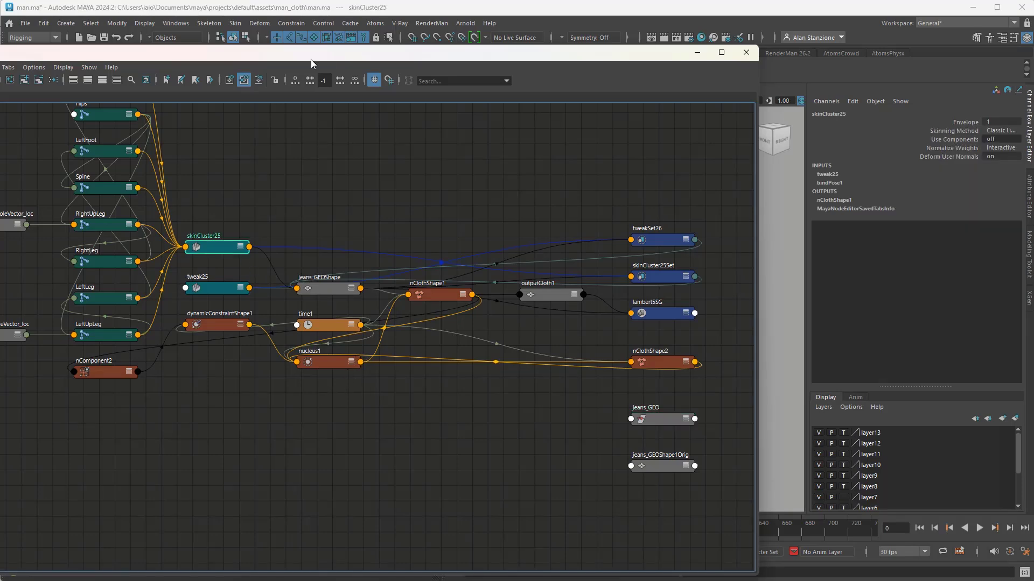
left_click_drag(311, 59, 390, 383)
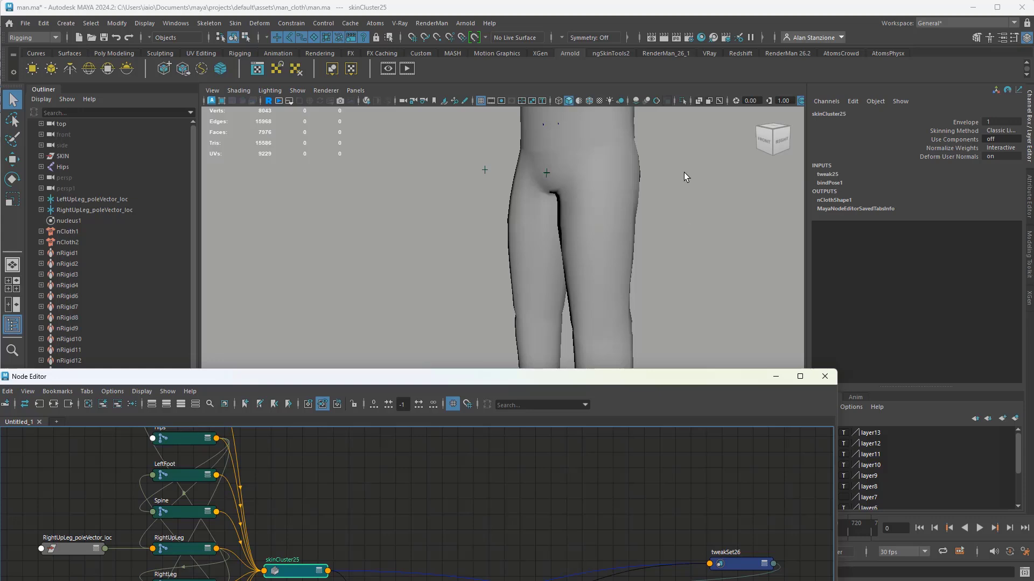
left_click(824, 376)
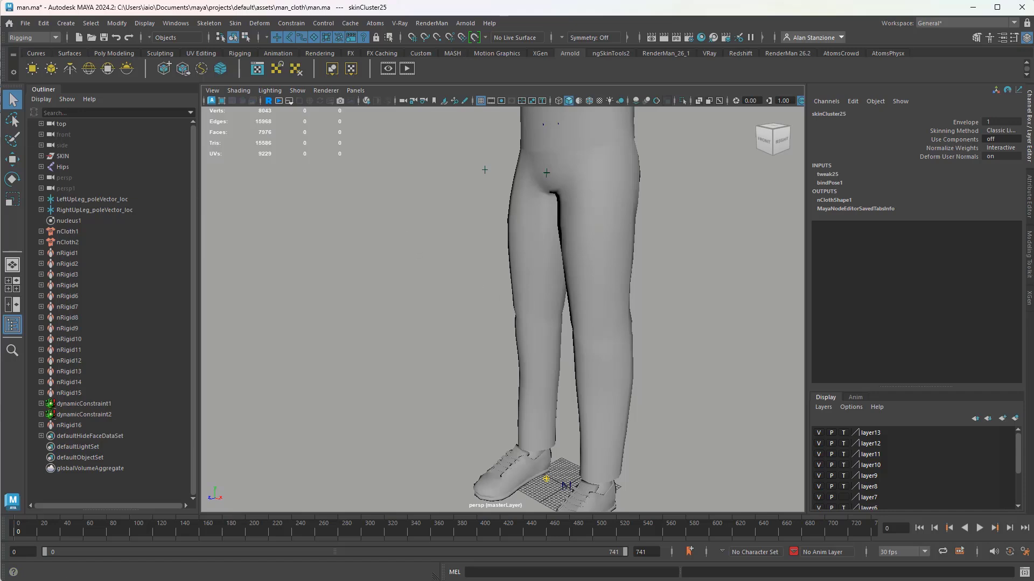
Step: Reopen the recent scene sim.ma without saving the changes to man.ma
left_click(26, 24)
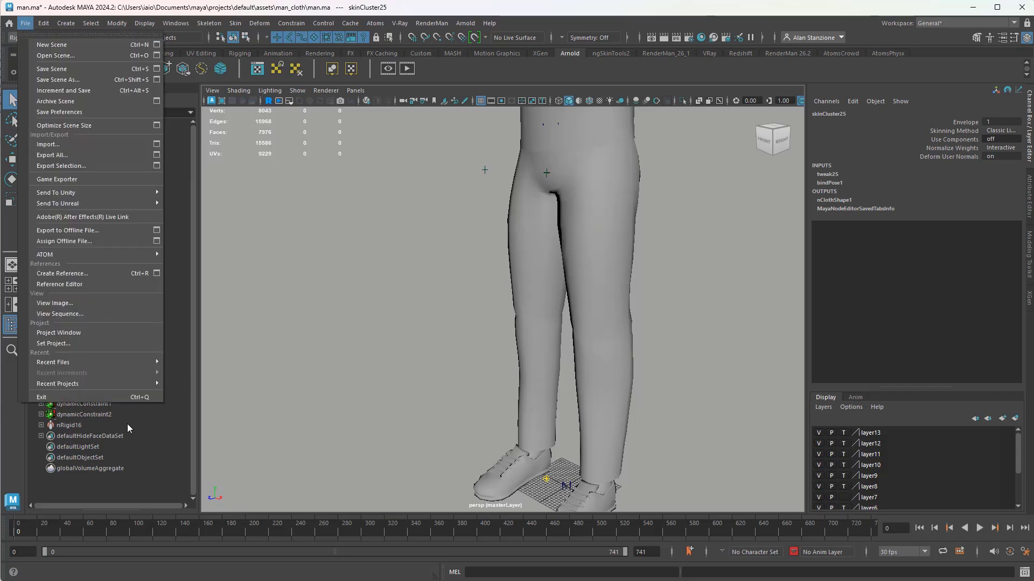
mouse_move(119, 362)
left_click(315, 363)
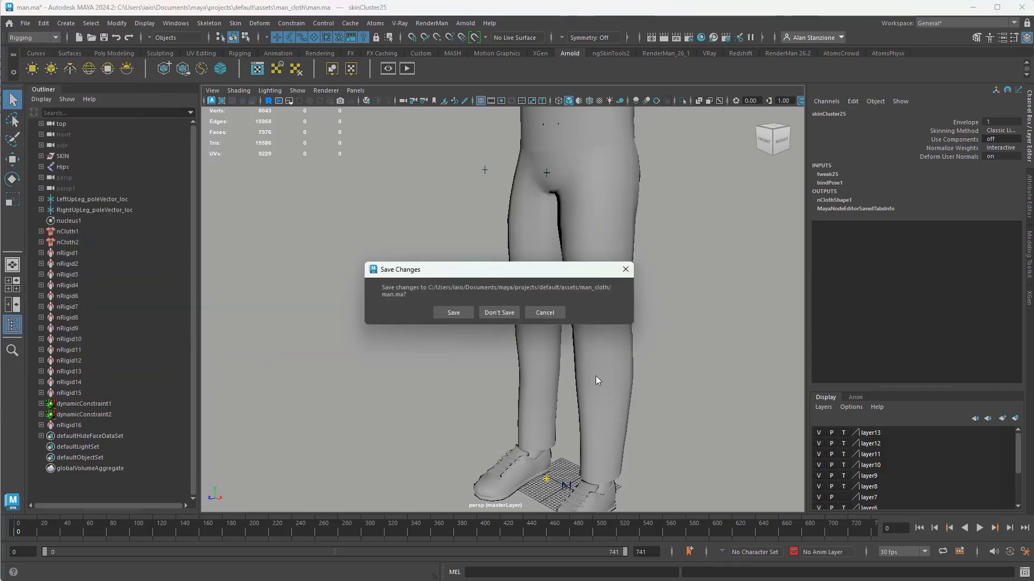
left_click(498, 309)
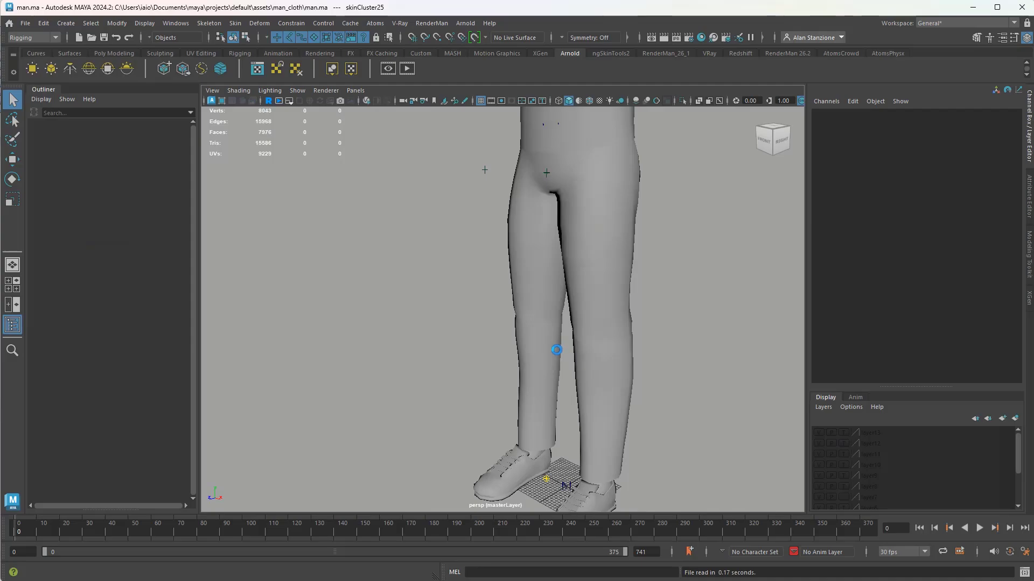